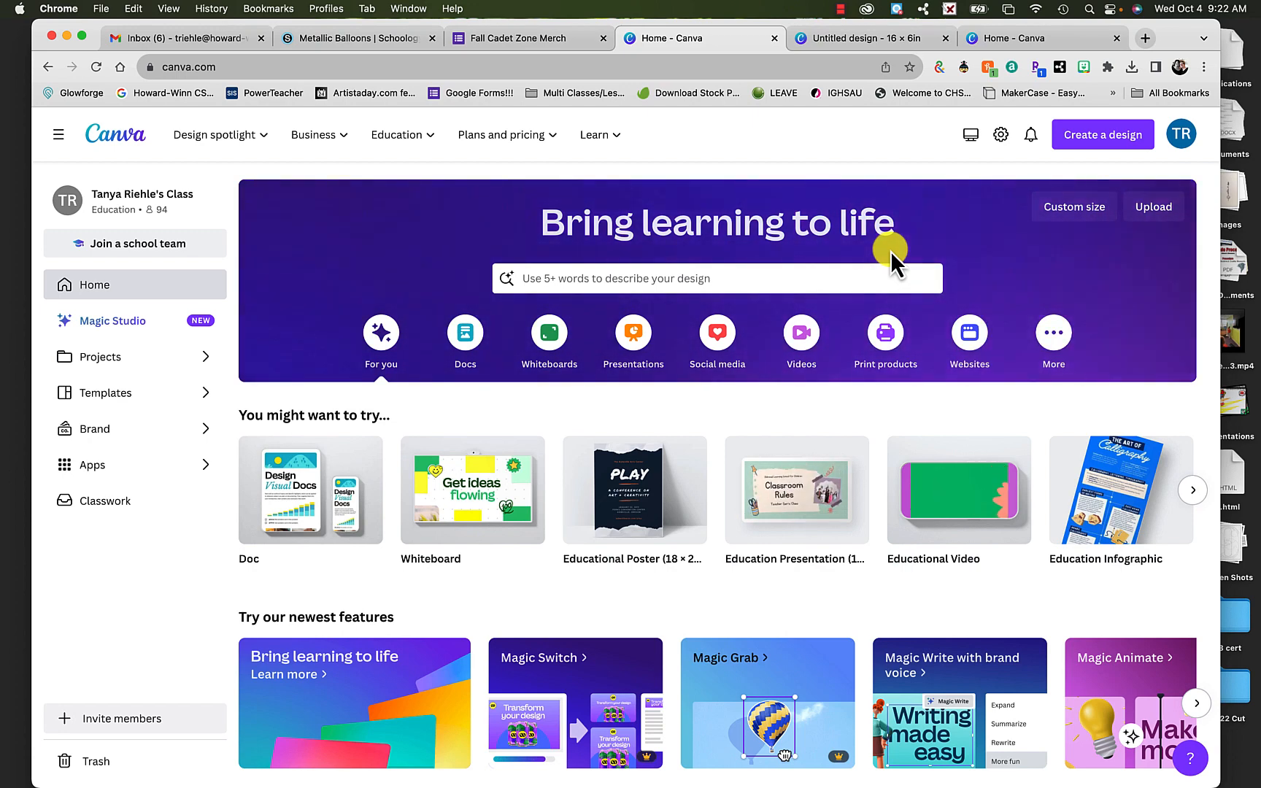
- Create a new blank design with a custom size of 16 × 6 inches
left_click(1109, 135)
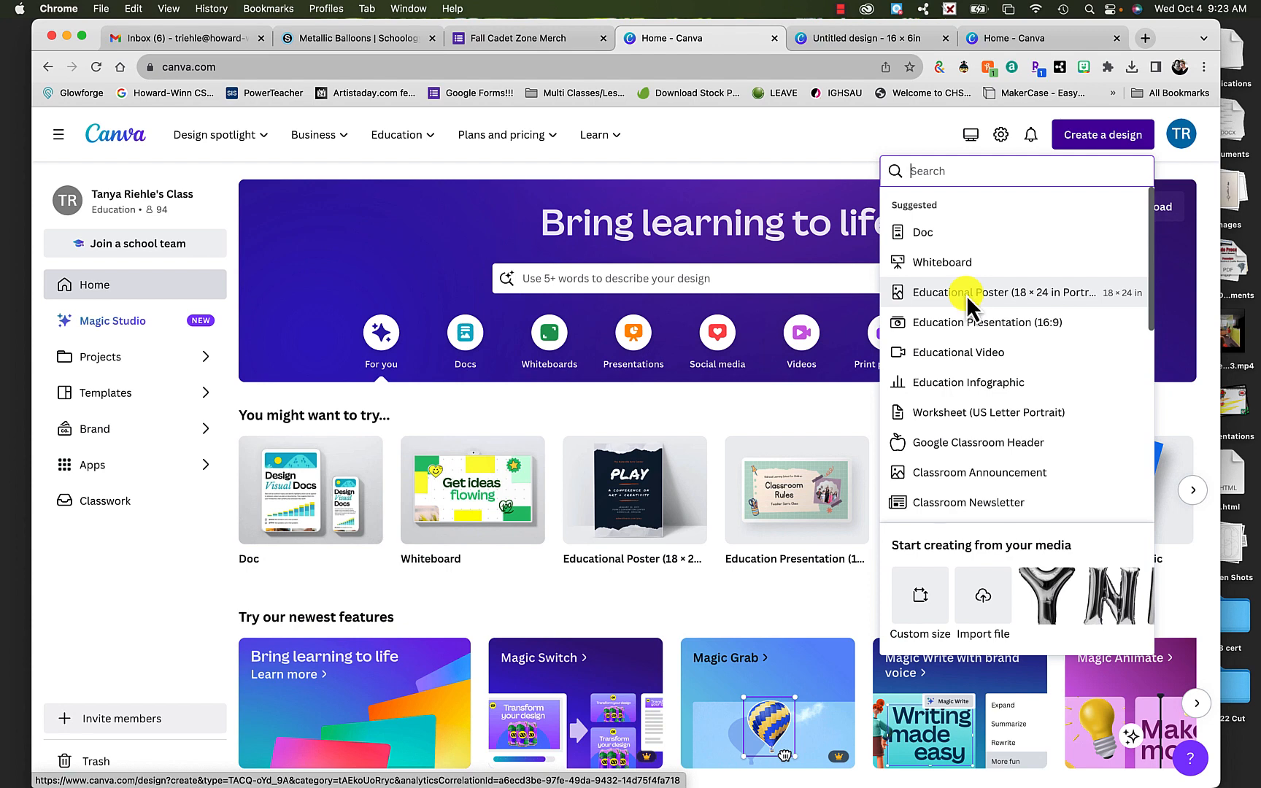
left_click(915, 607)
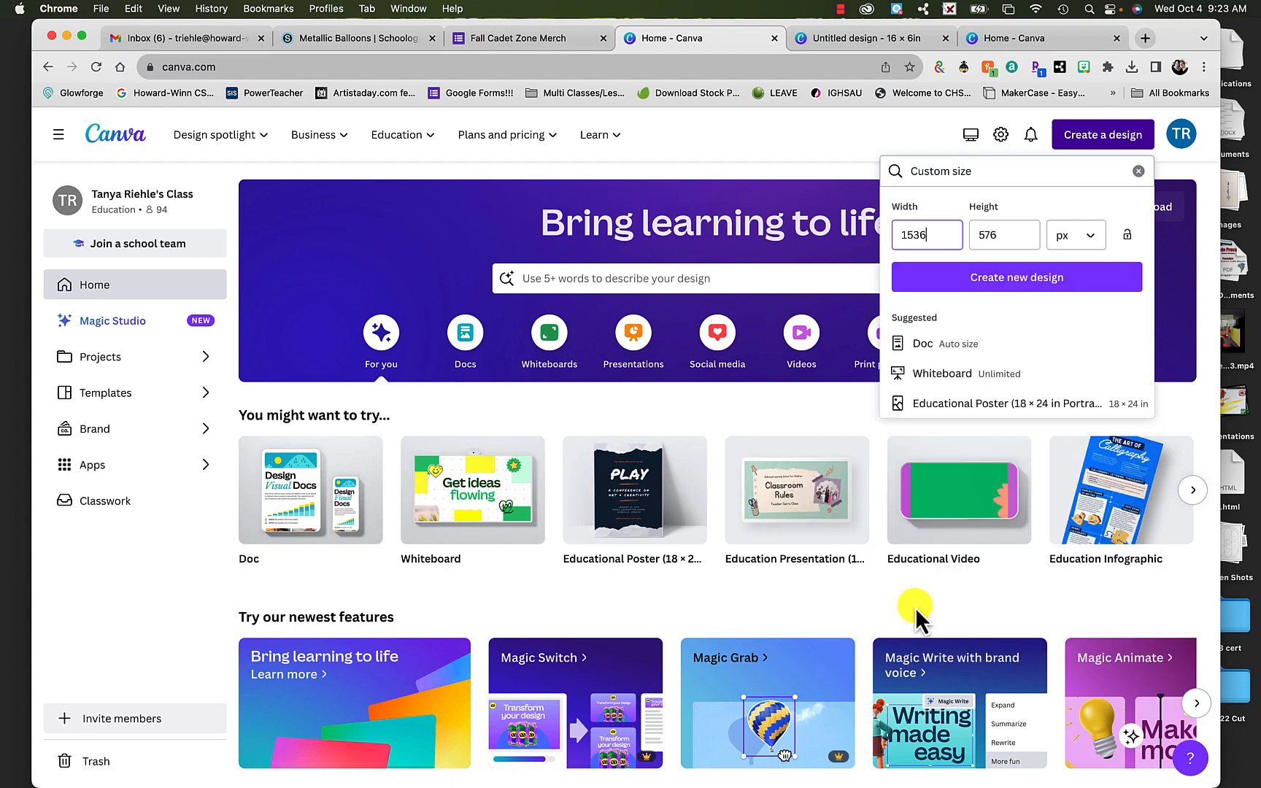
left_click(1084, 236)
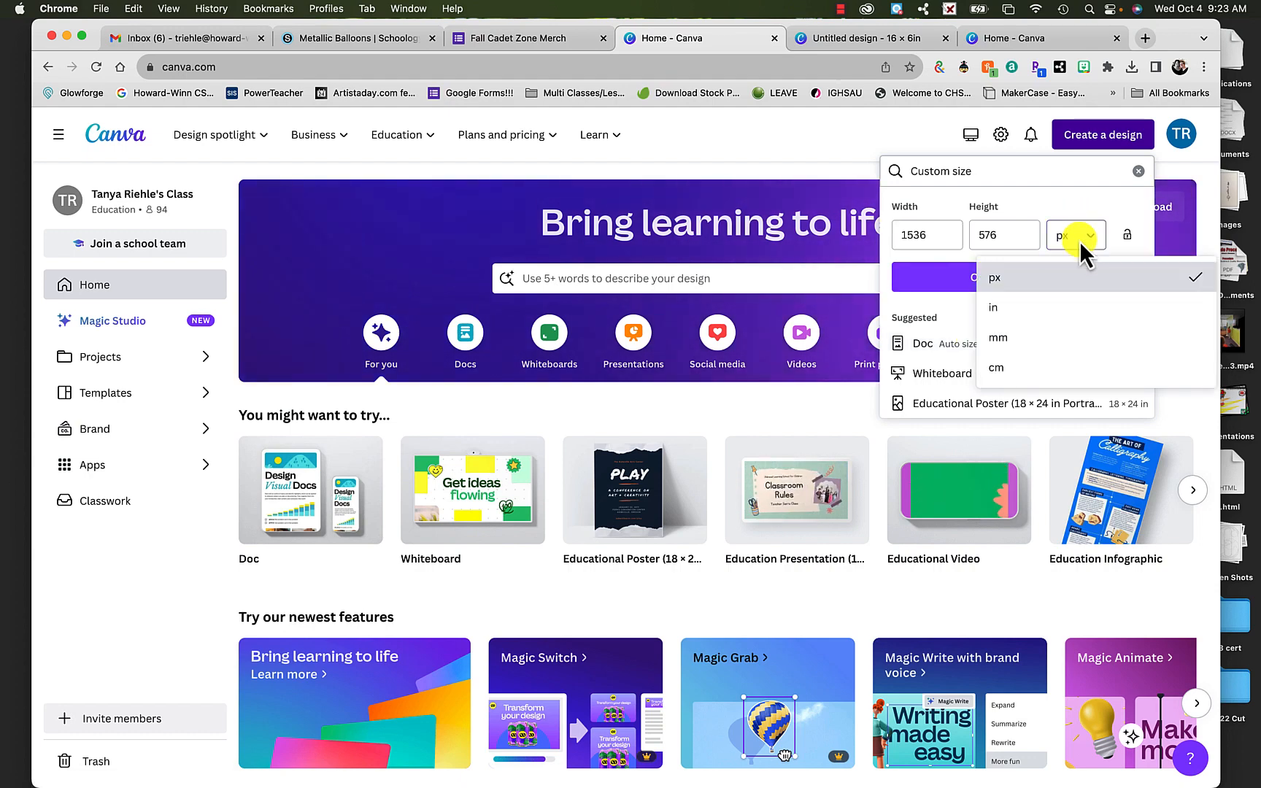
left_click(1026, 309)
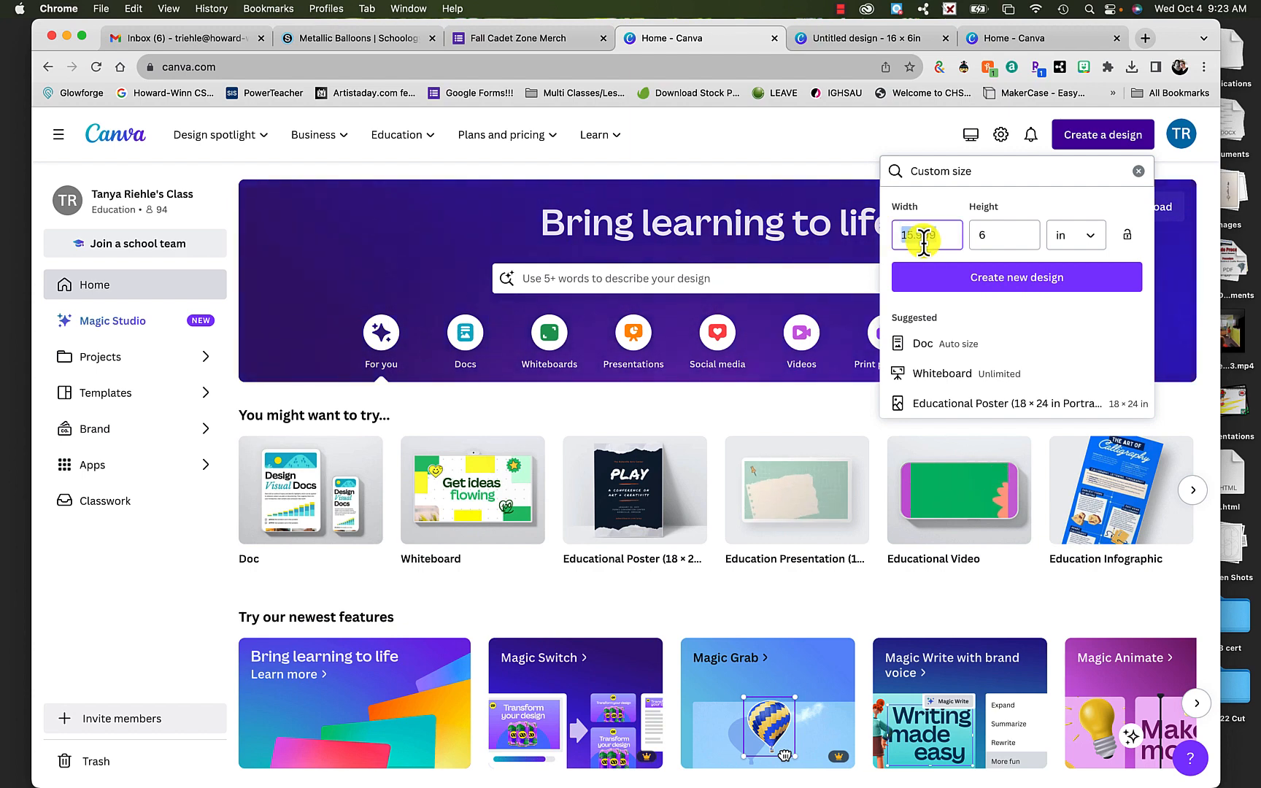
type("16")
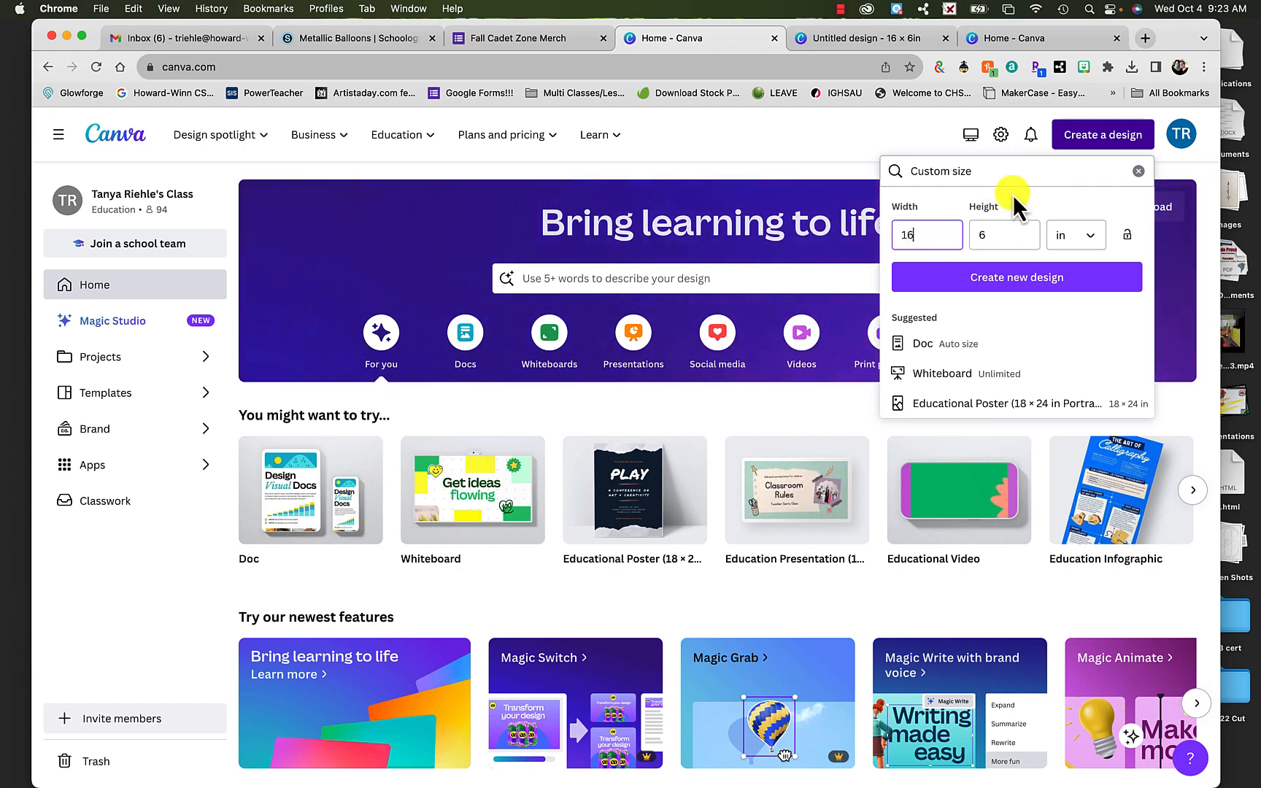
left_click(1041, 279)
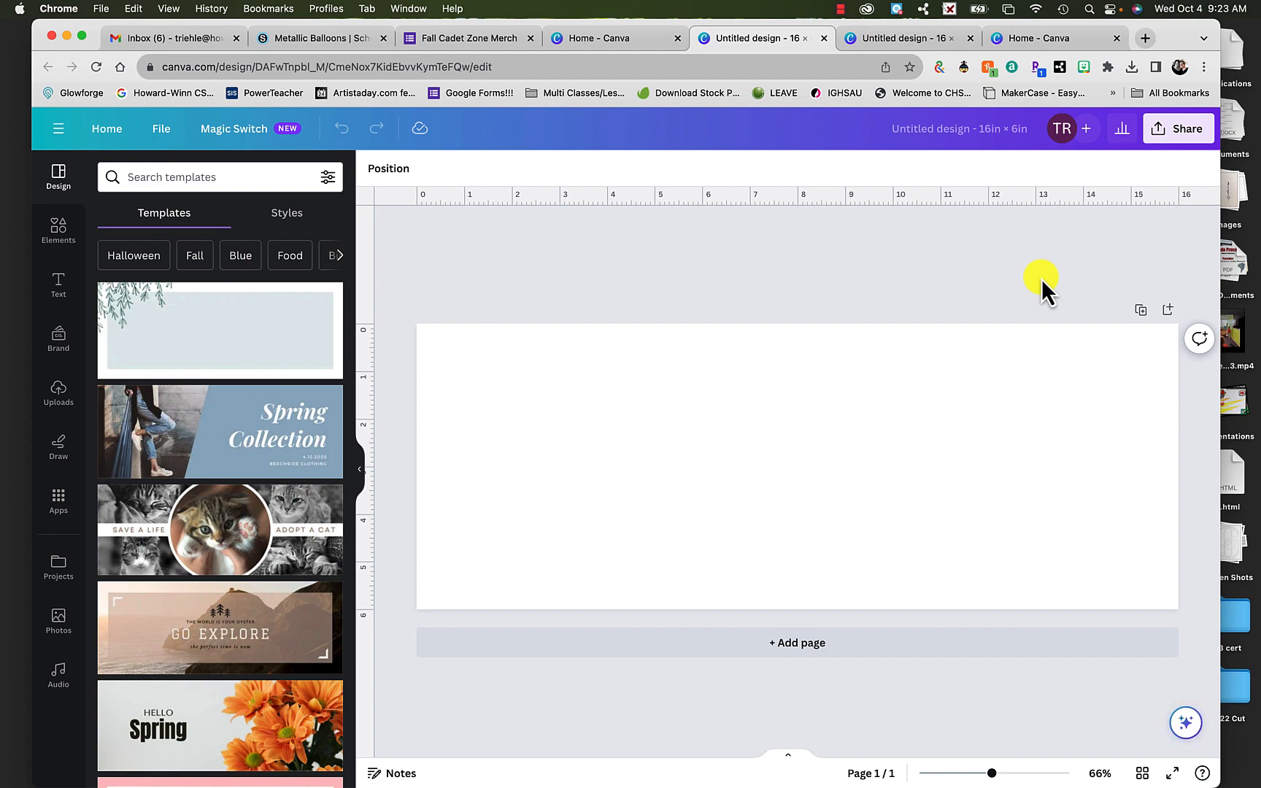
left_click(162, 128)
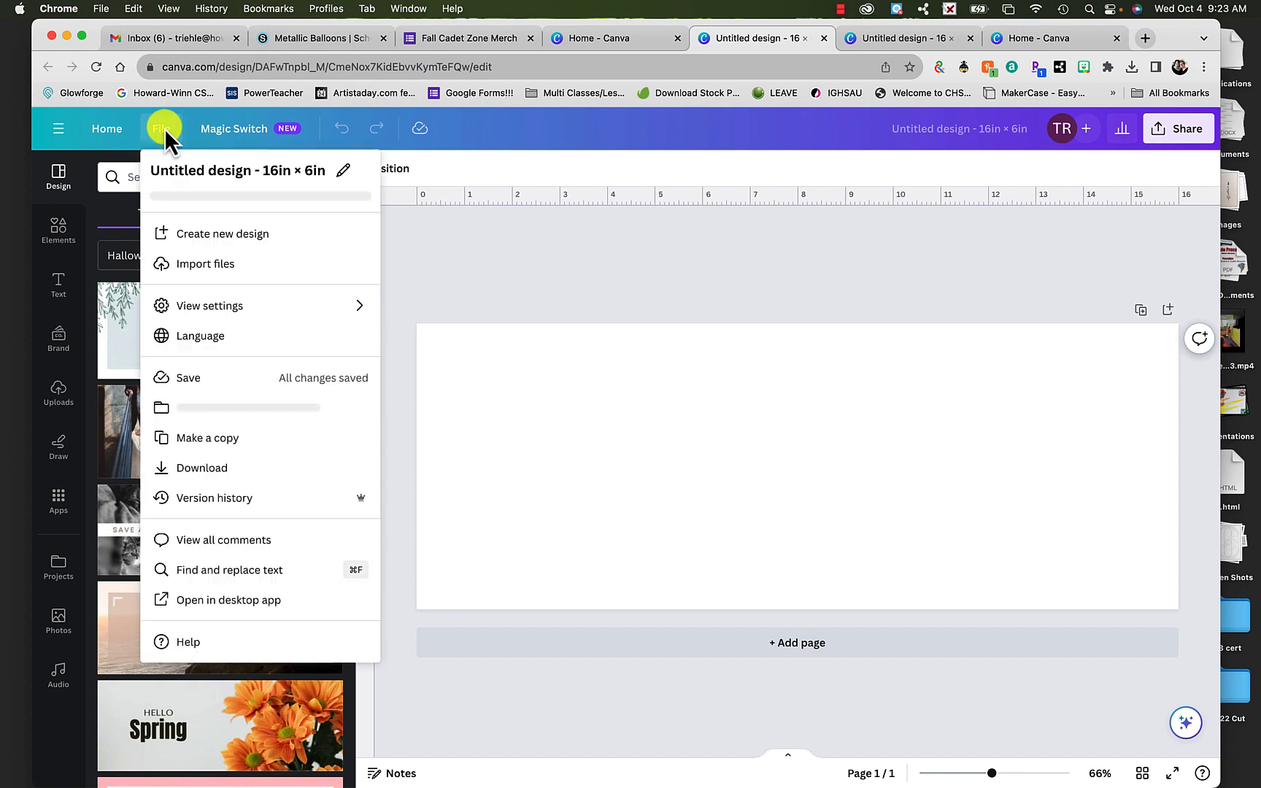
left_click(179, 235)
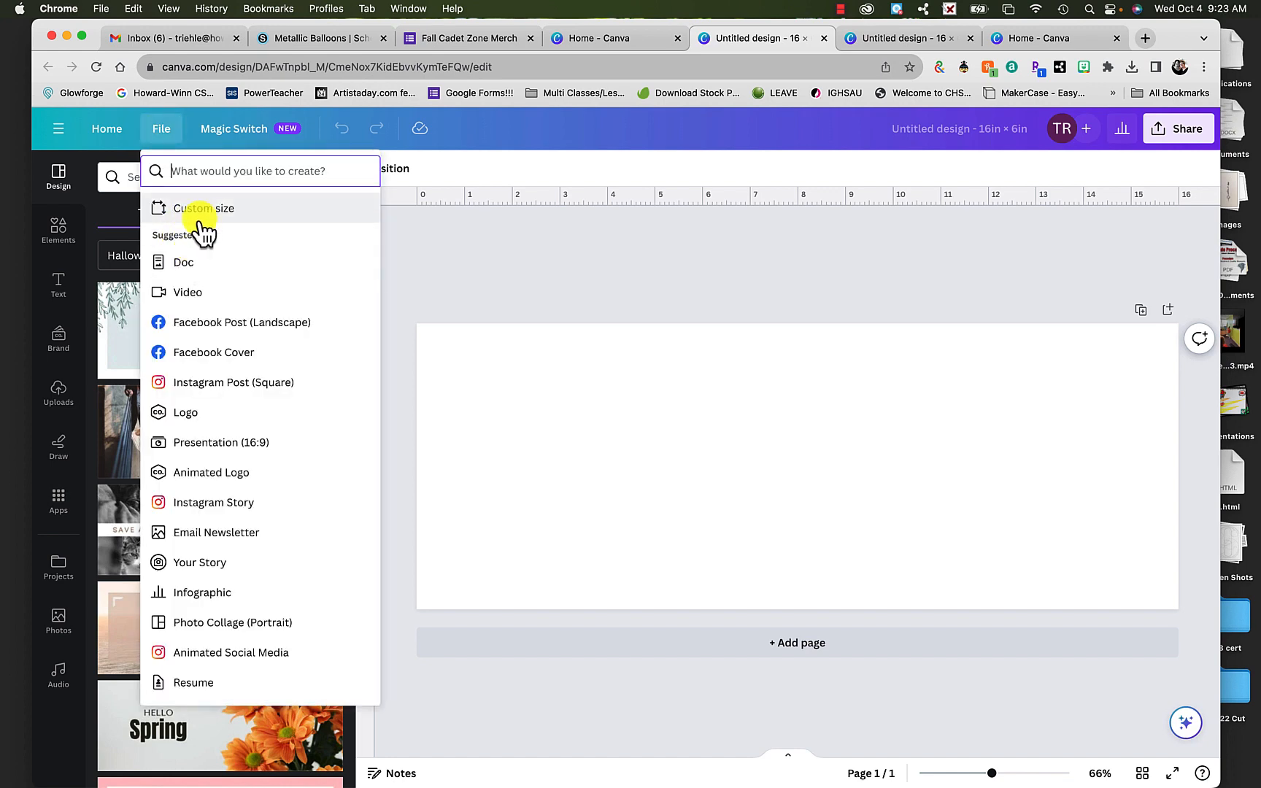
left_click(204, 219)
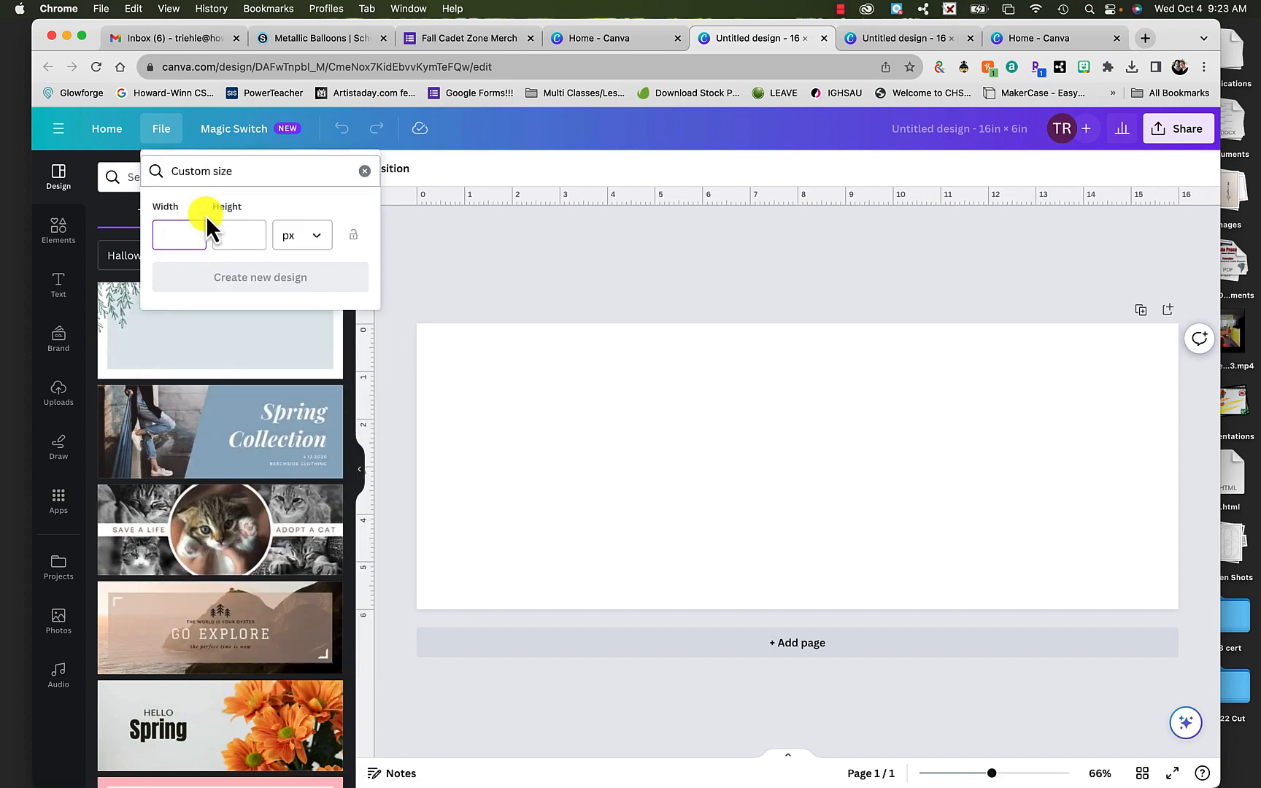
left_click(287, 234)
left_click(293, 308)
left_click(221, 232)
left_click(364, 170)
left_click(530, 252)
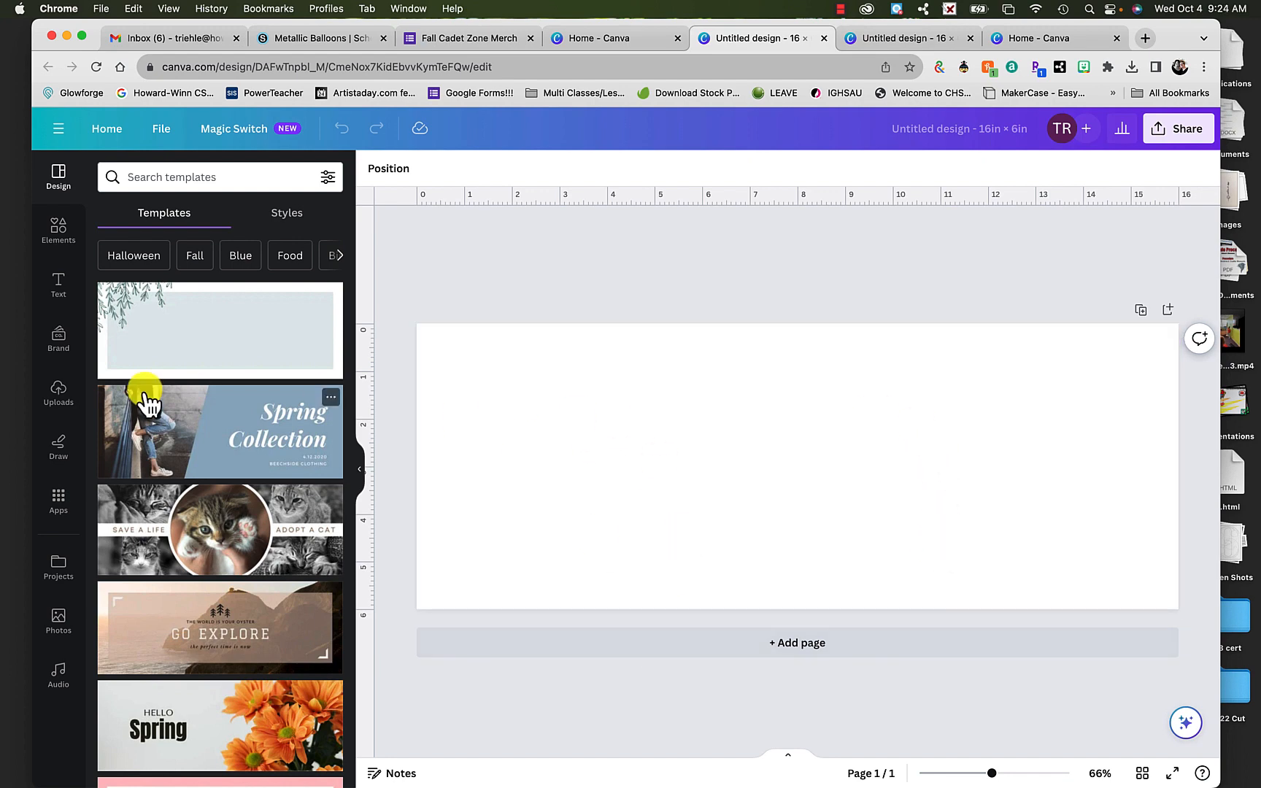
- Upload the balloon letter O image, oedit.jpg, from the Balloon Letters folder
left_click(57, 394)
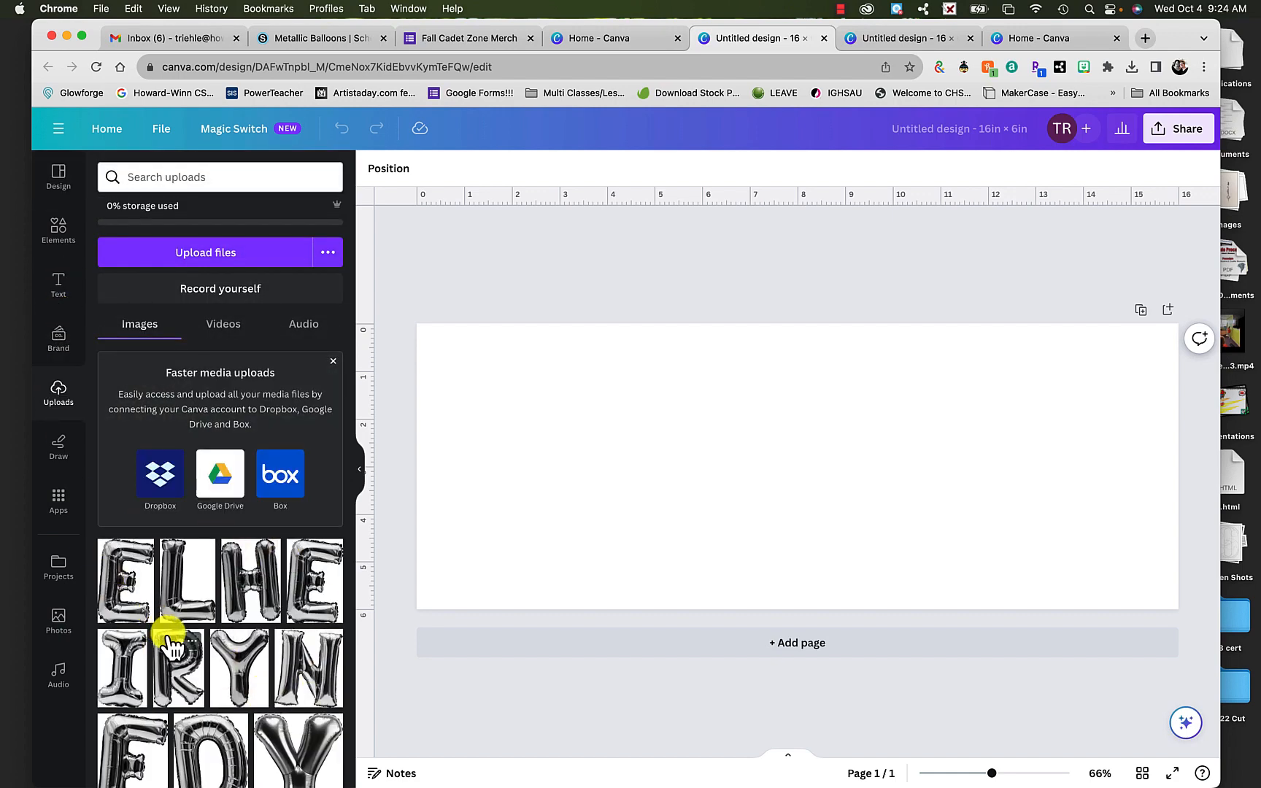
left_click(213, 255)
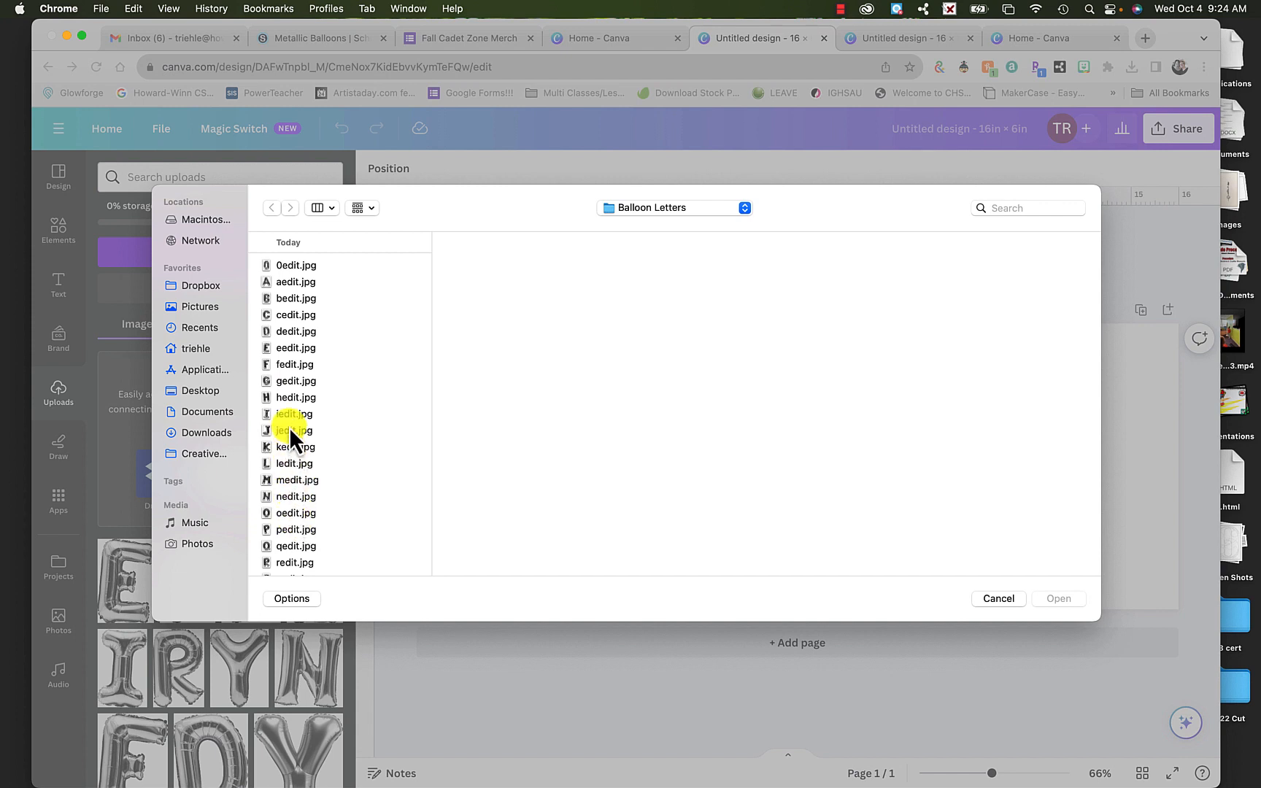
scroll(289, 427, "down", 5)
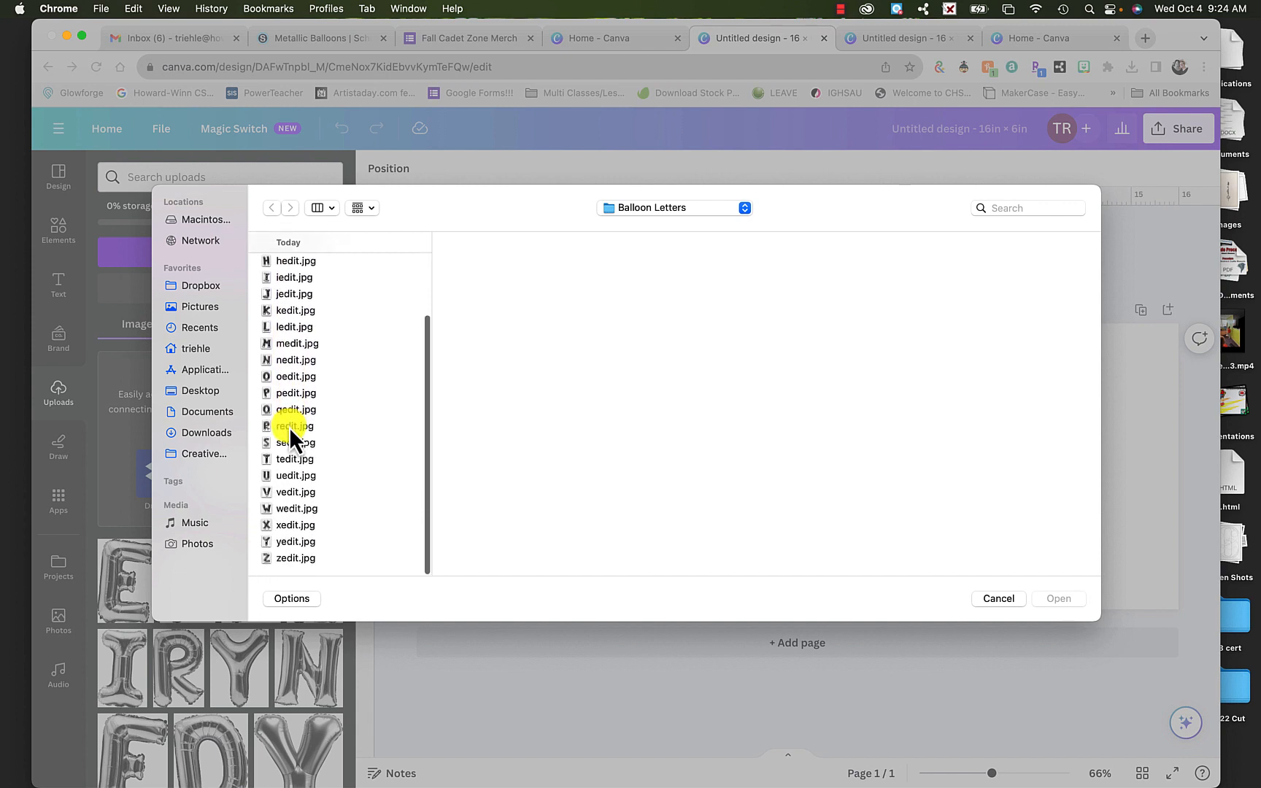
scroll(290, 427, "up", 3)
left_click(289, 379)
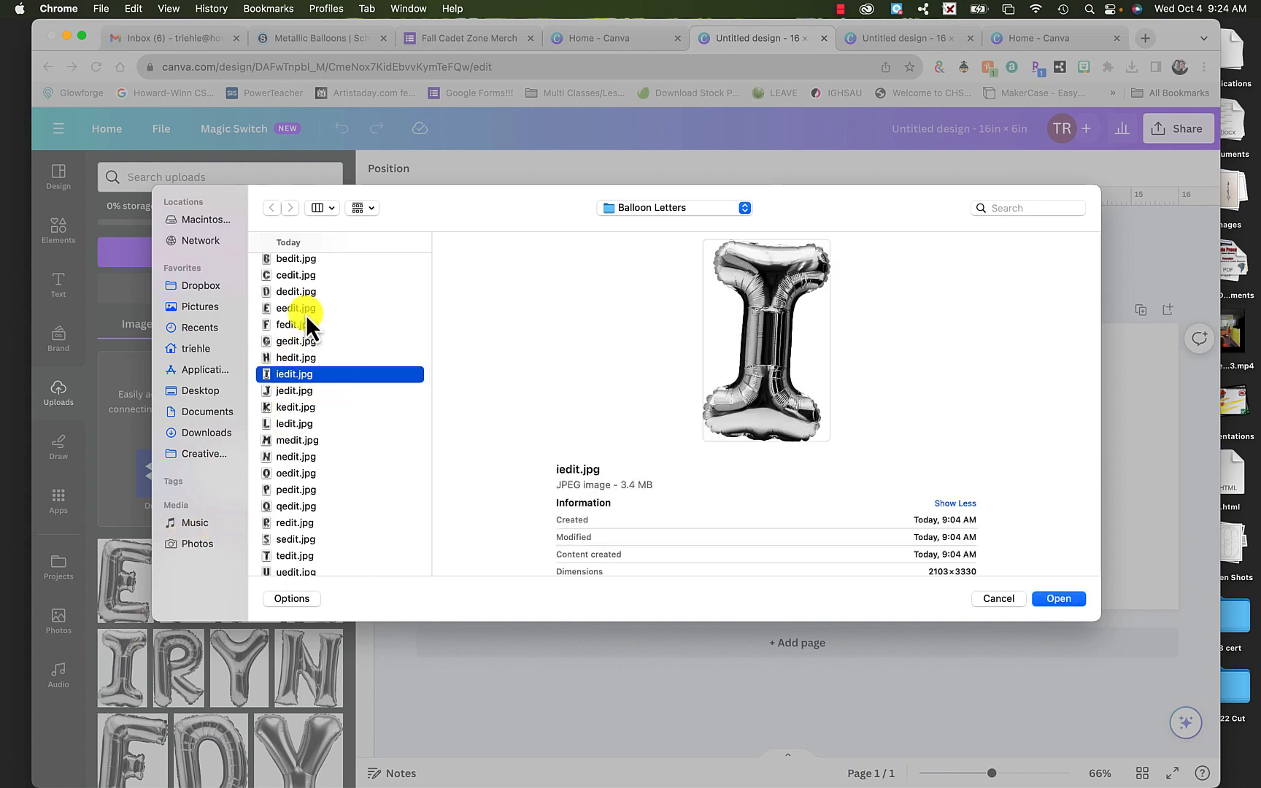
left_click(285, 473)
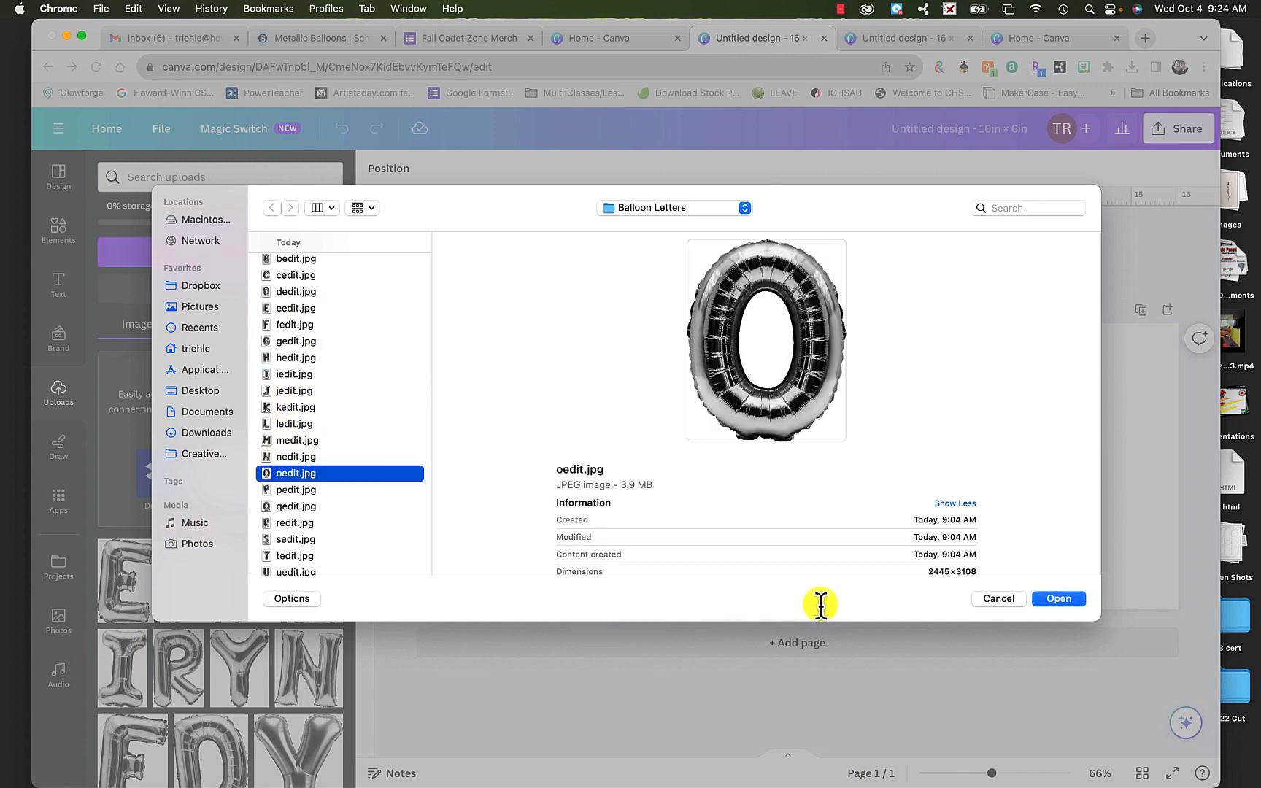
left_click(1075, 599)
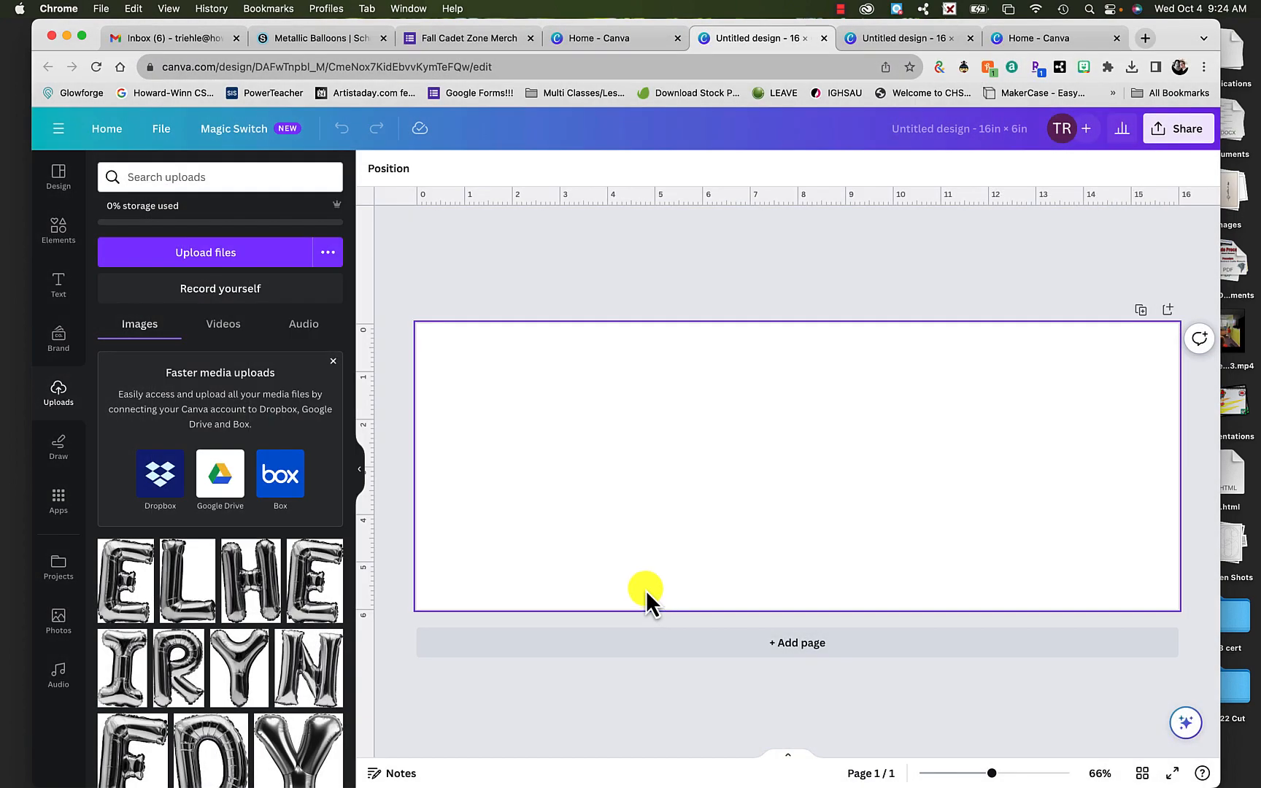
- Upload the balloon letter W image, wedit.jpg, from the Balloon Letters folder
left_click(276, 257)
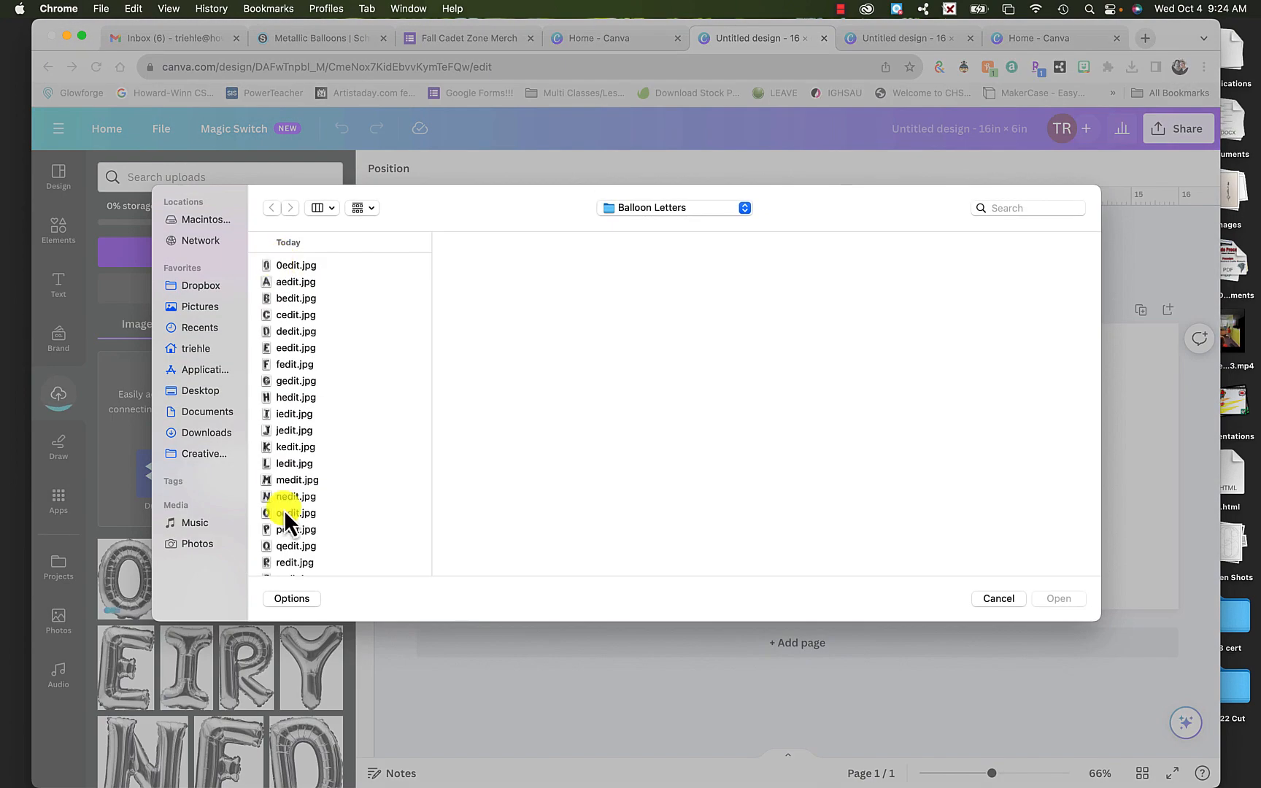
scroll(282, 523, "down", 3)
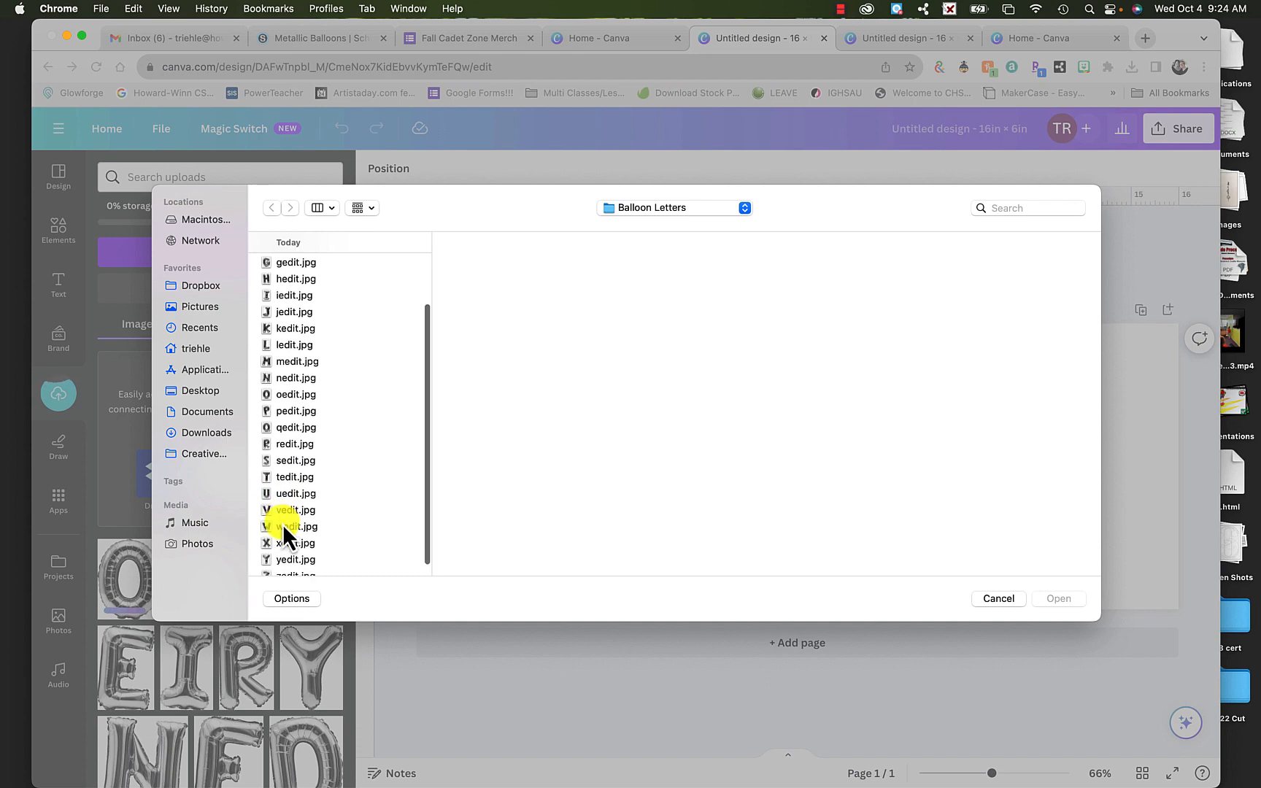
left_click(283, 524)
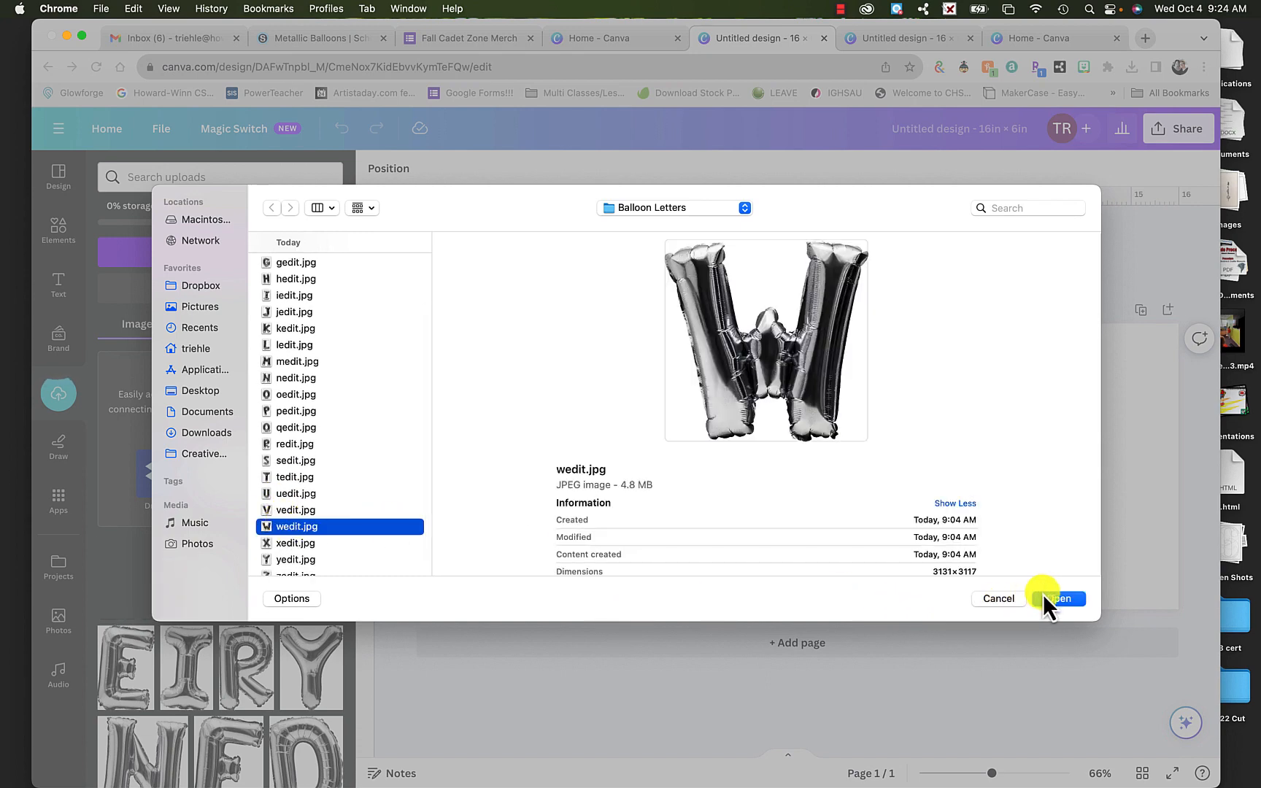
left_click(1043, 596)
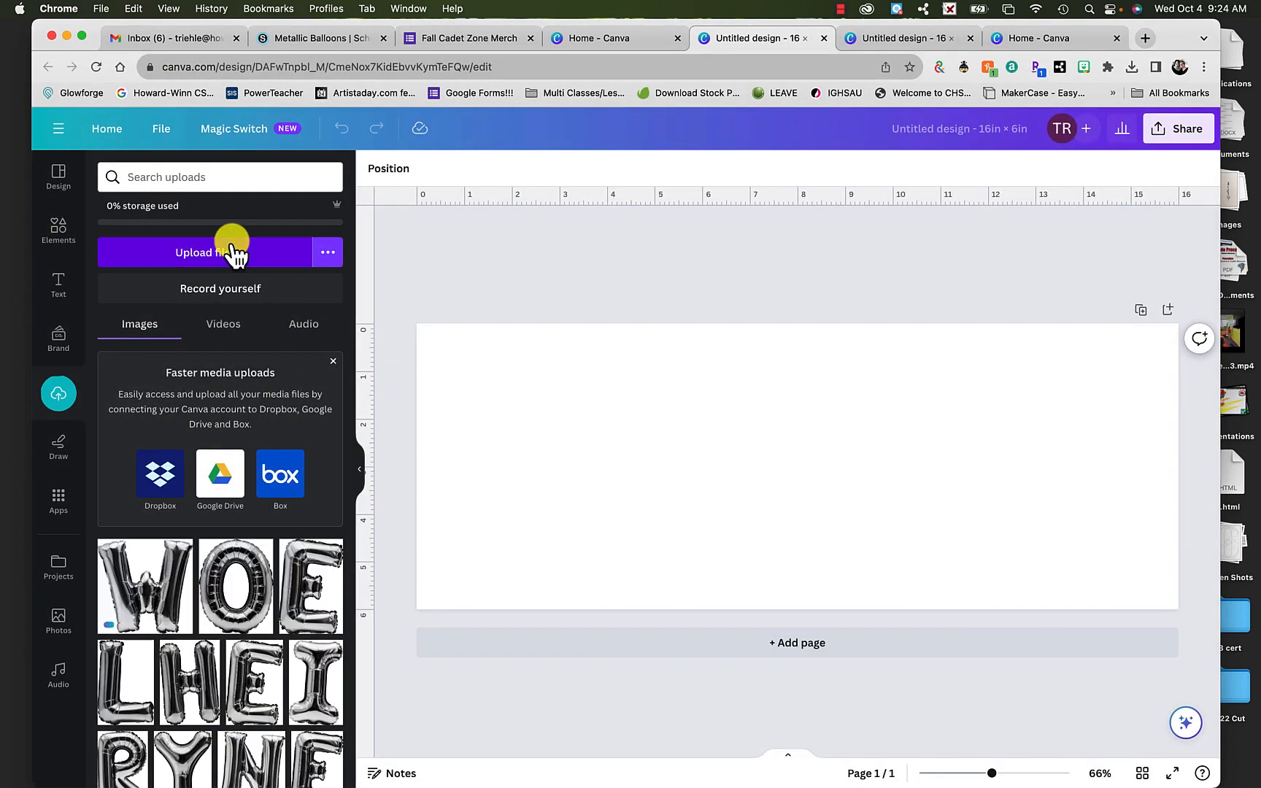
left_click(232, 252)
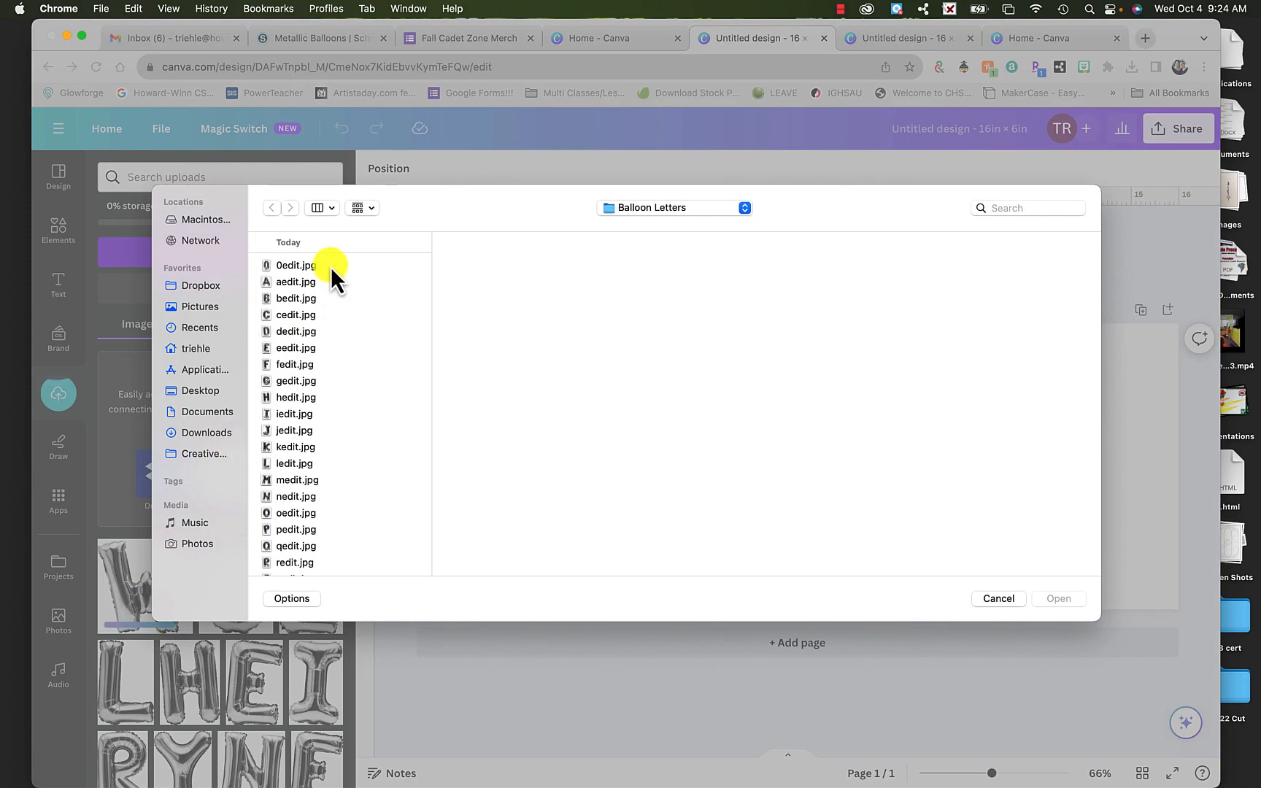
left_click(313, 281)
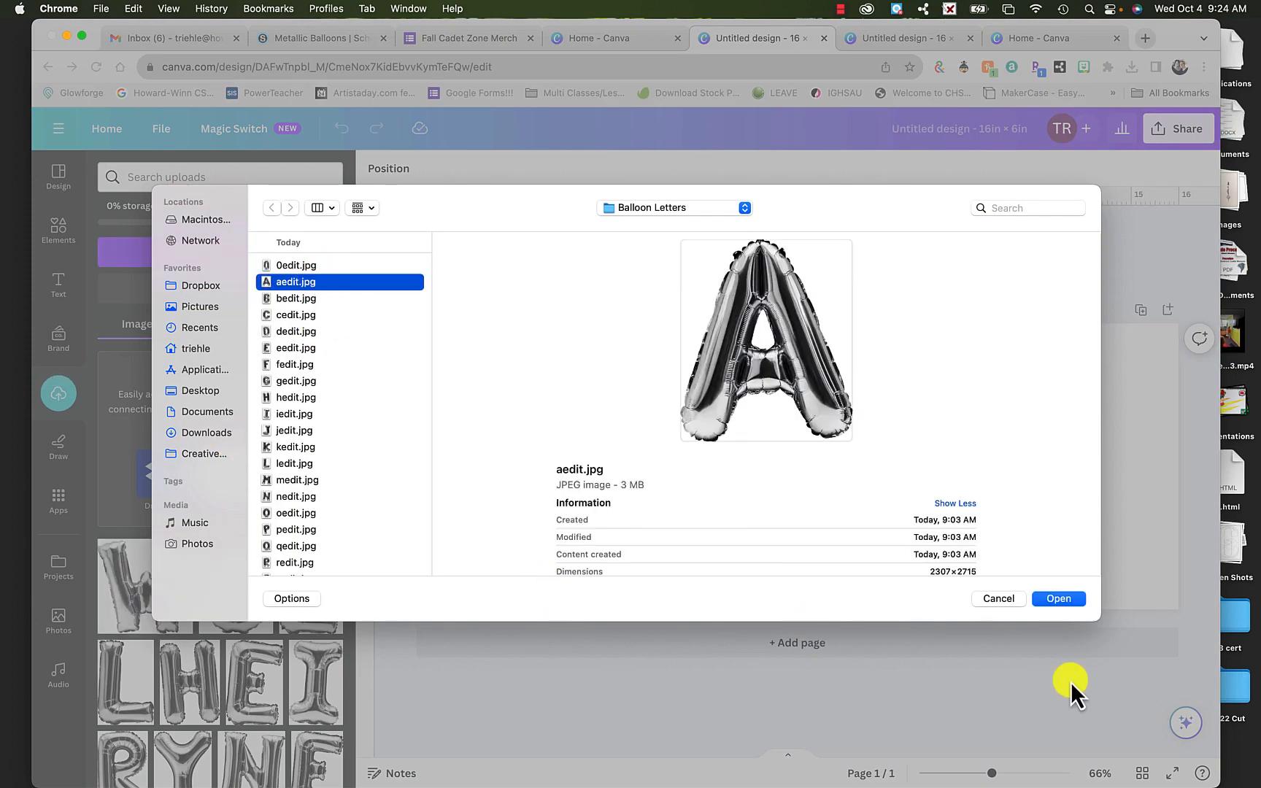
left_click(1019, 605)
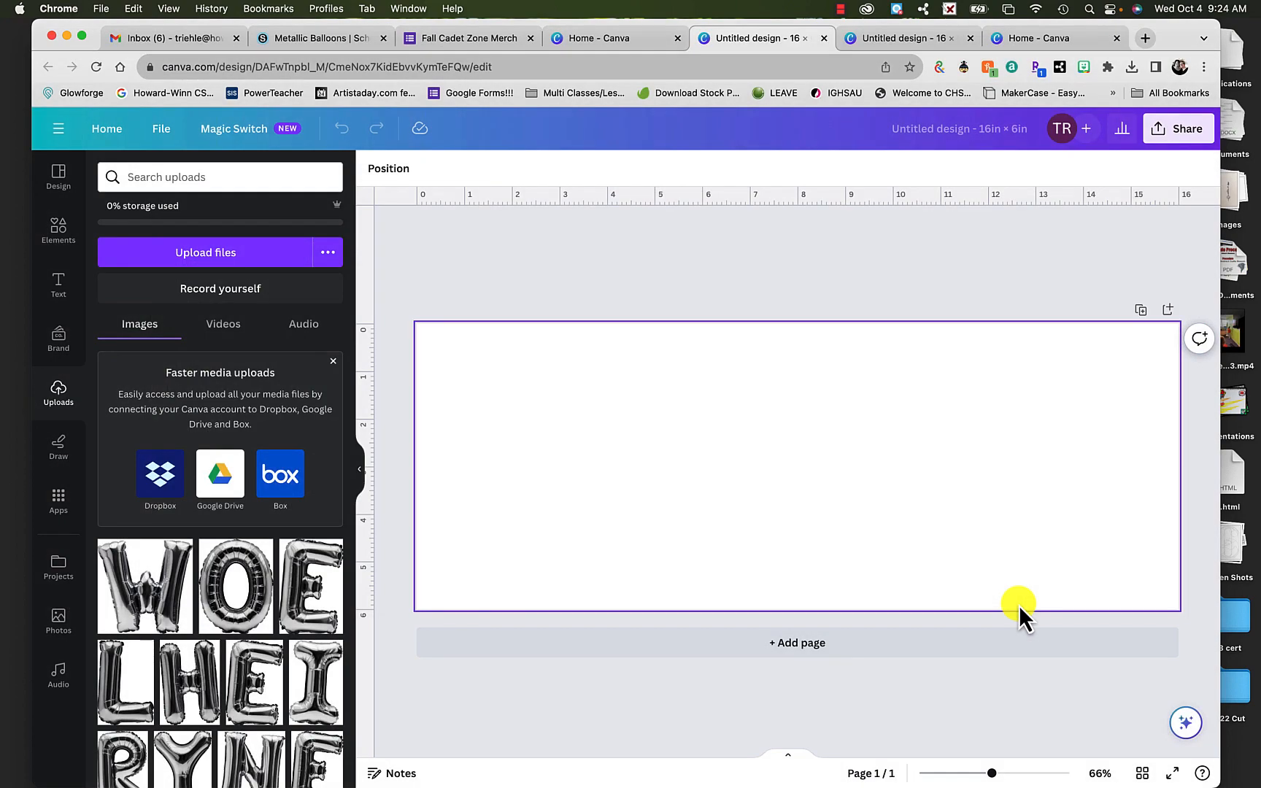
- Upload the balloon number image 1edit.jpg from the Balloons folder on the Desktop
left_click(222, 257)
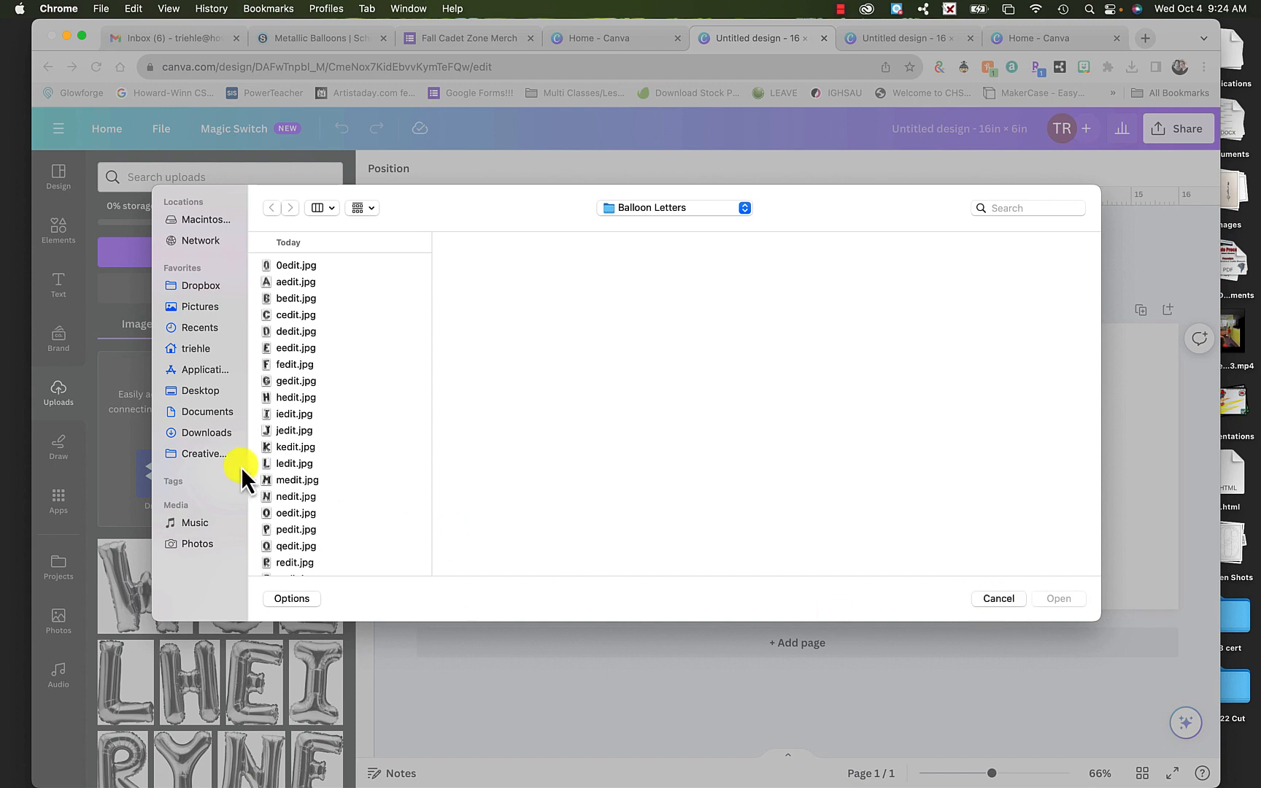
scroll(270, 468, "down", 2)
scroll(269, 467, "up", 2)
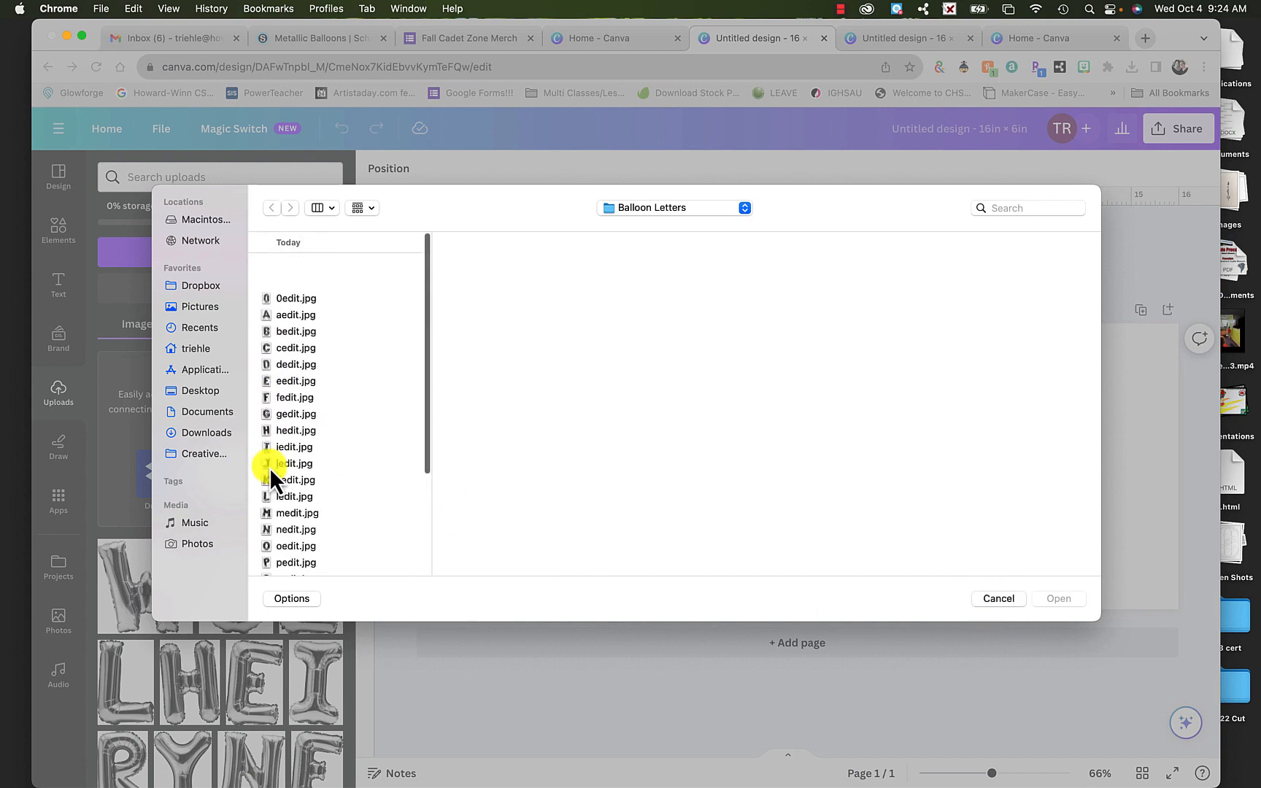
left_click(200, 391)
left_click(295, 338)
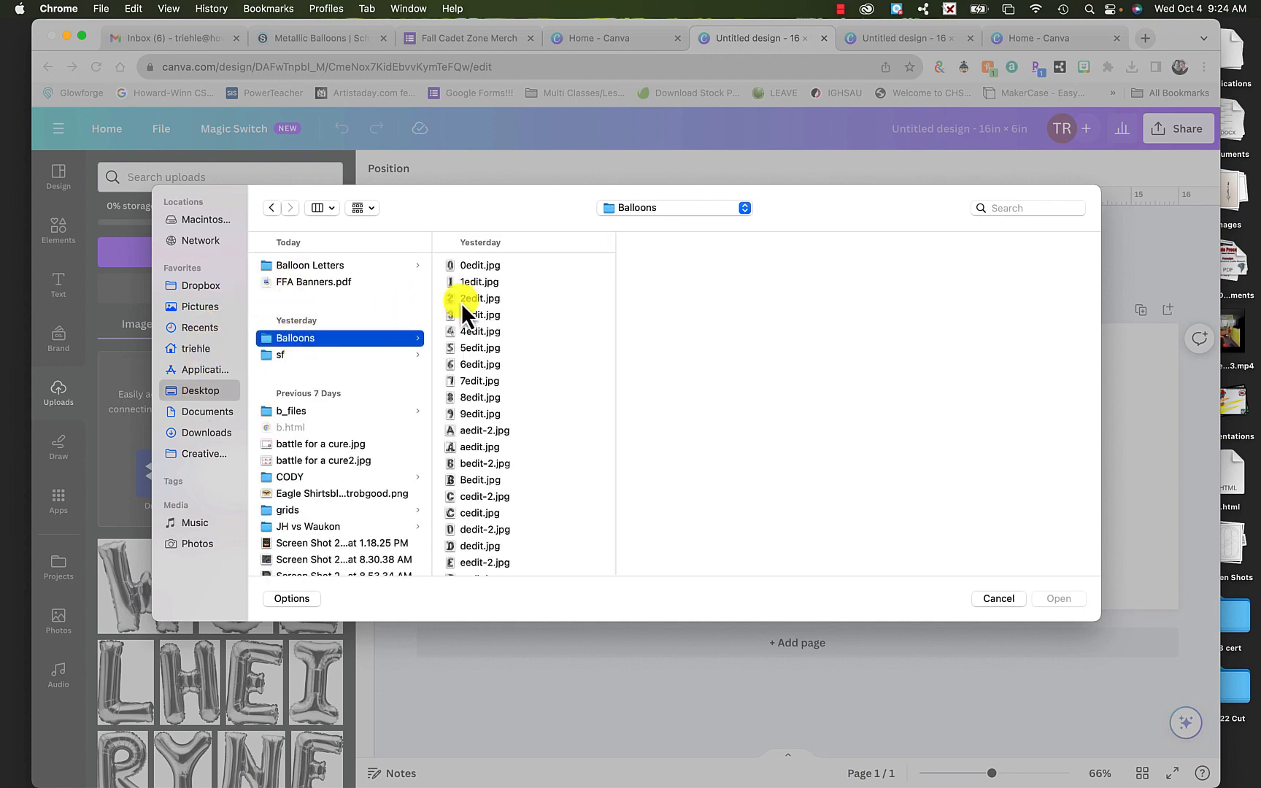
left_click(470, 283)
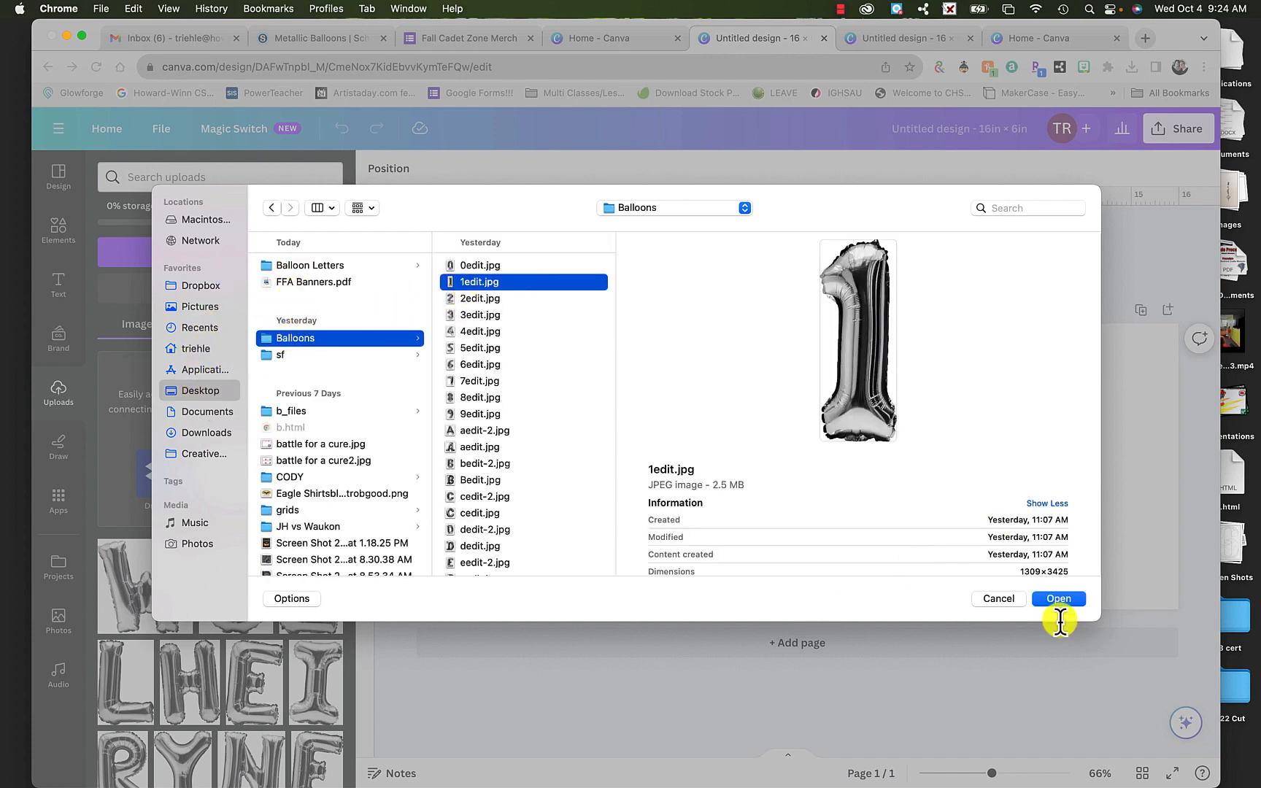
left_click(1067, 600)
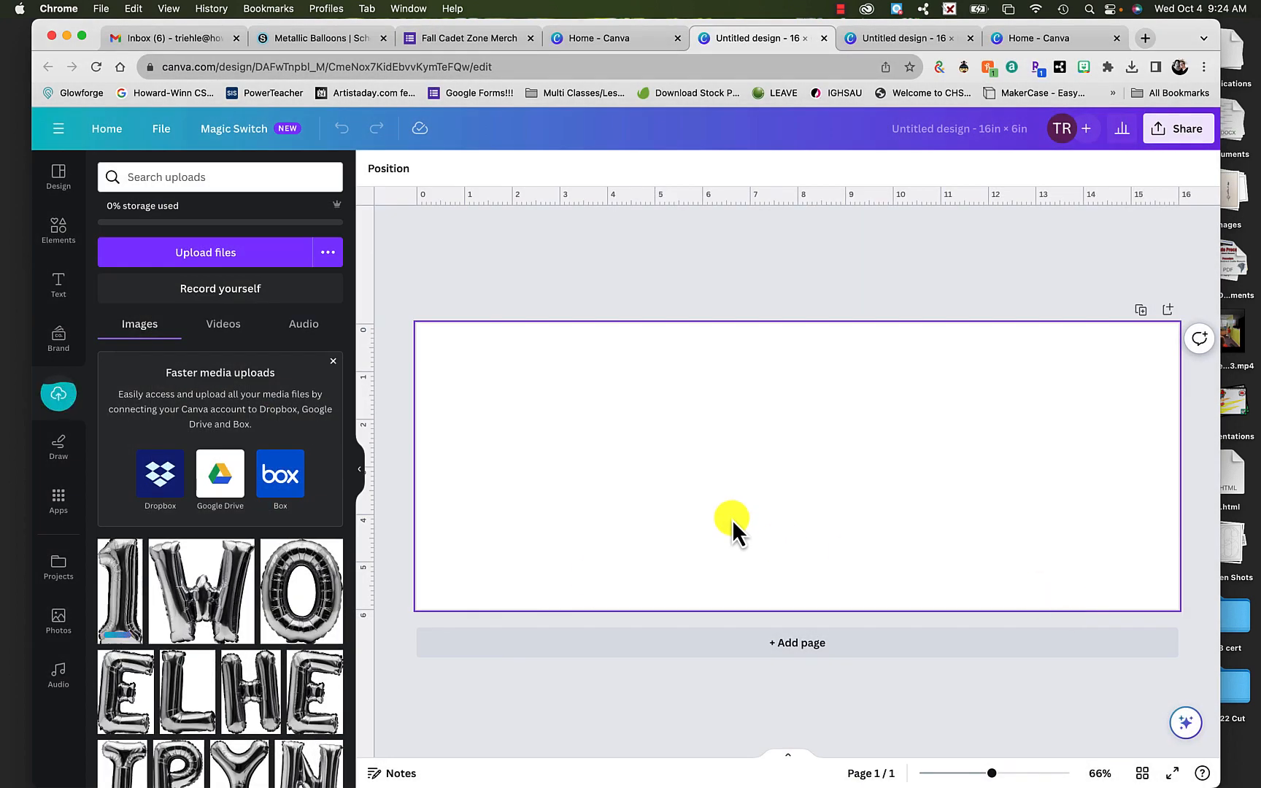
- Place the uploaded balloon letters I, O, W and A side by side on the page to spell IOWA
scroll(271, 682, "down", 2)
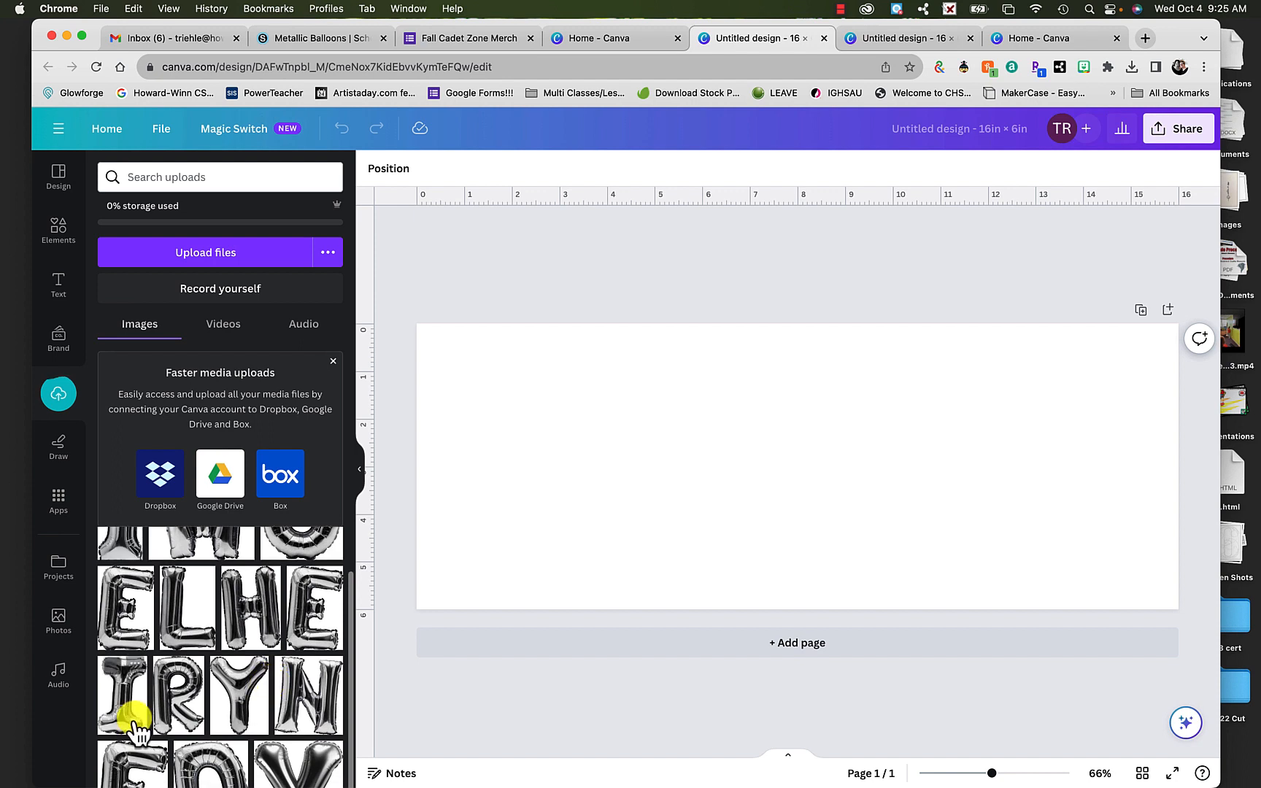
left_click_drag(127, 714, 496, 404)
scroll(285, 585, "up", 2)
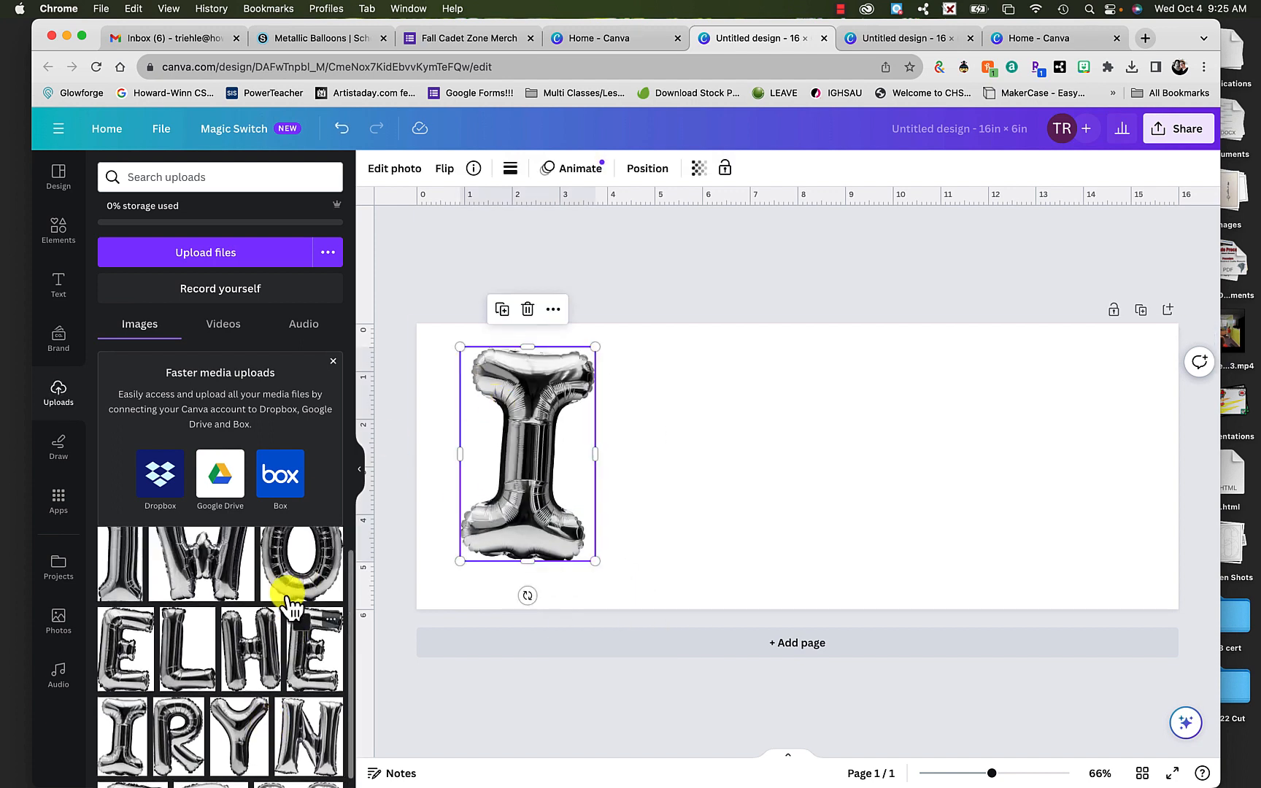
left_click_drag(293, 591, 616, 413)
left_click_drag(223, 556, 799, 420)
scroll(174, 684, "down", 5)
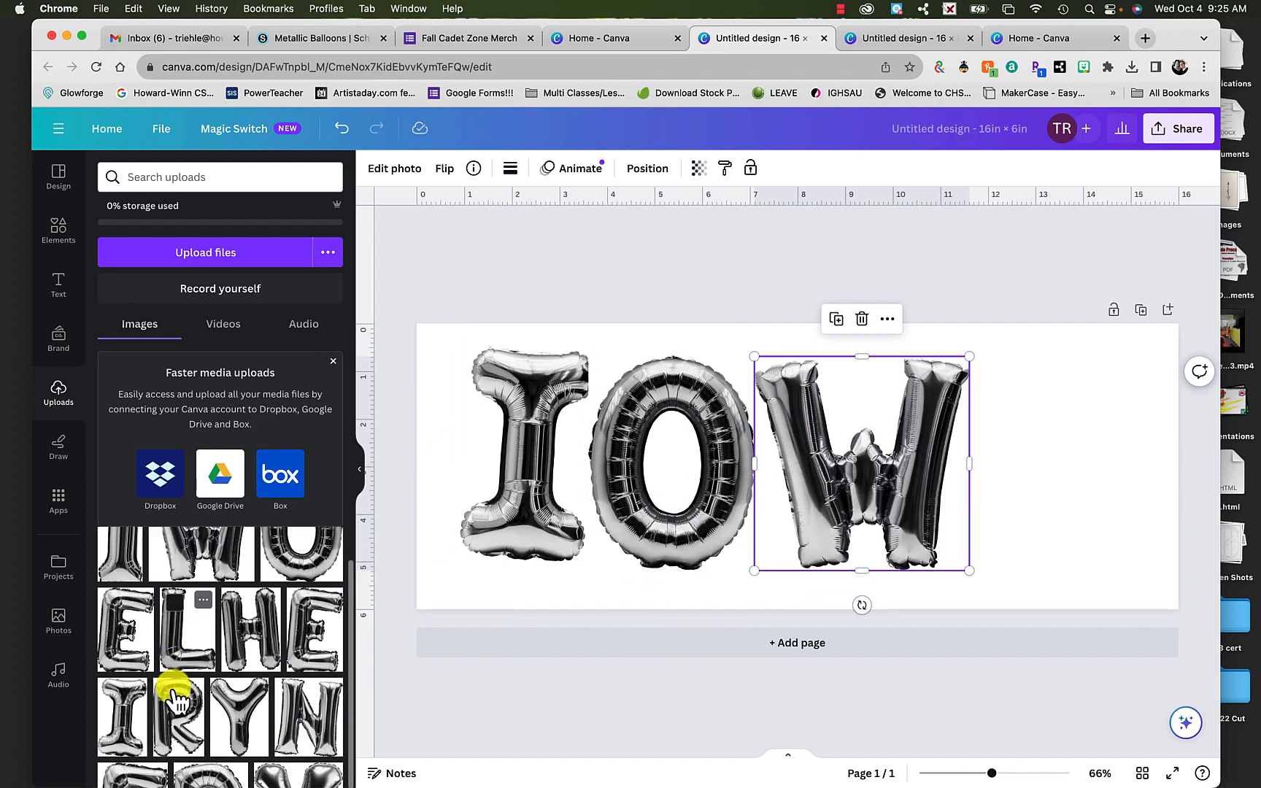
left_click_drag(135, 737, 1041, 383)
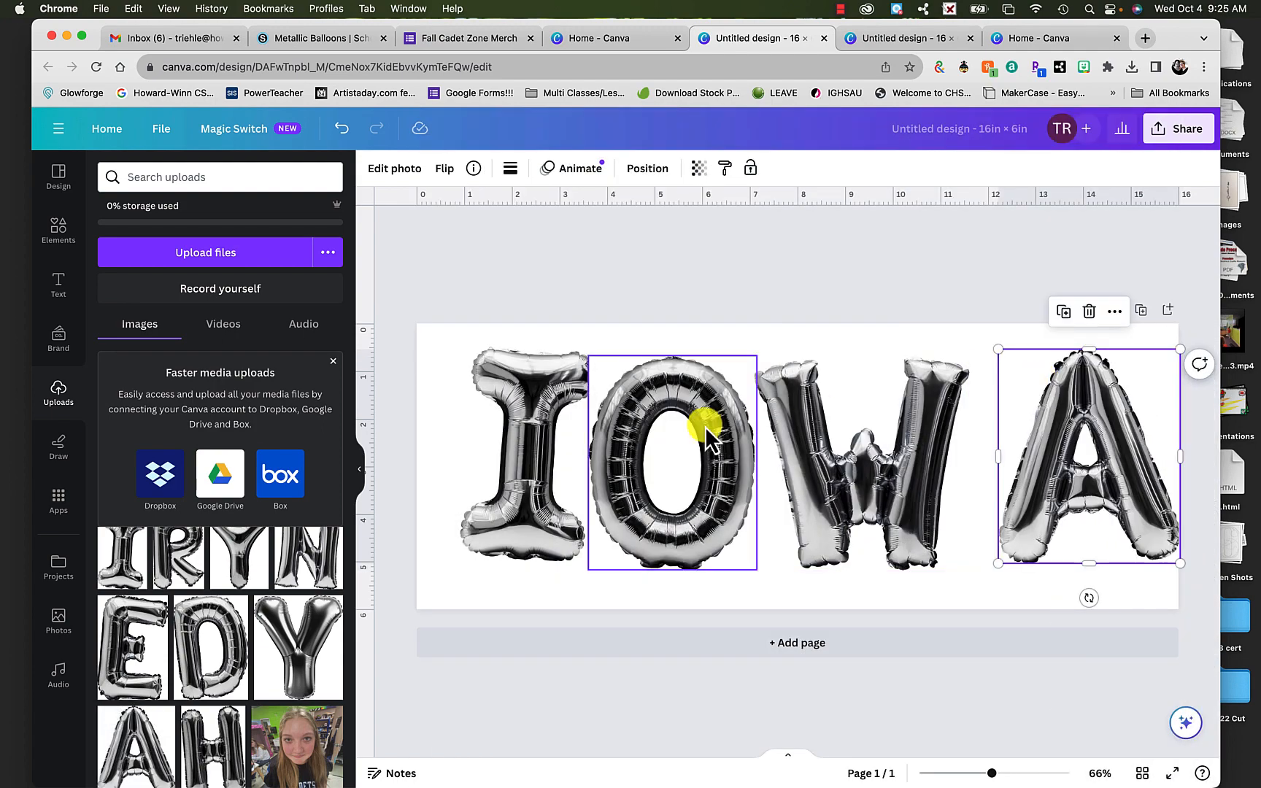
- Shift the four balloon letters slightly left so IOWA is evenly spaced, moving the A close to the W
left_click_drag(543, 470, 517, 470)
left_click_drag(660, 504, 653, 500)
left_click_drag(840, 484, 830, 484)
left_click(1027, 467)
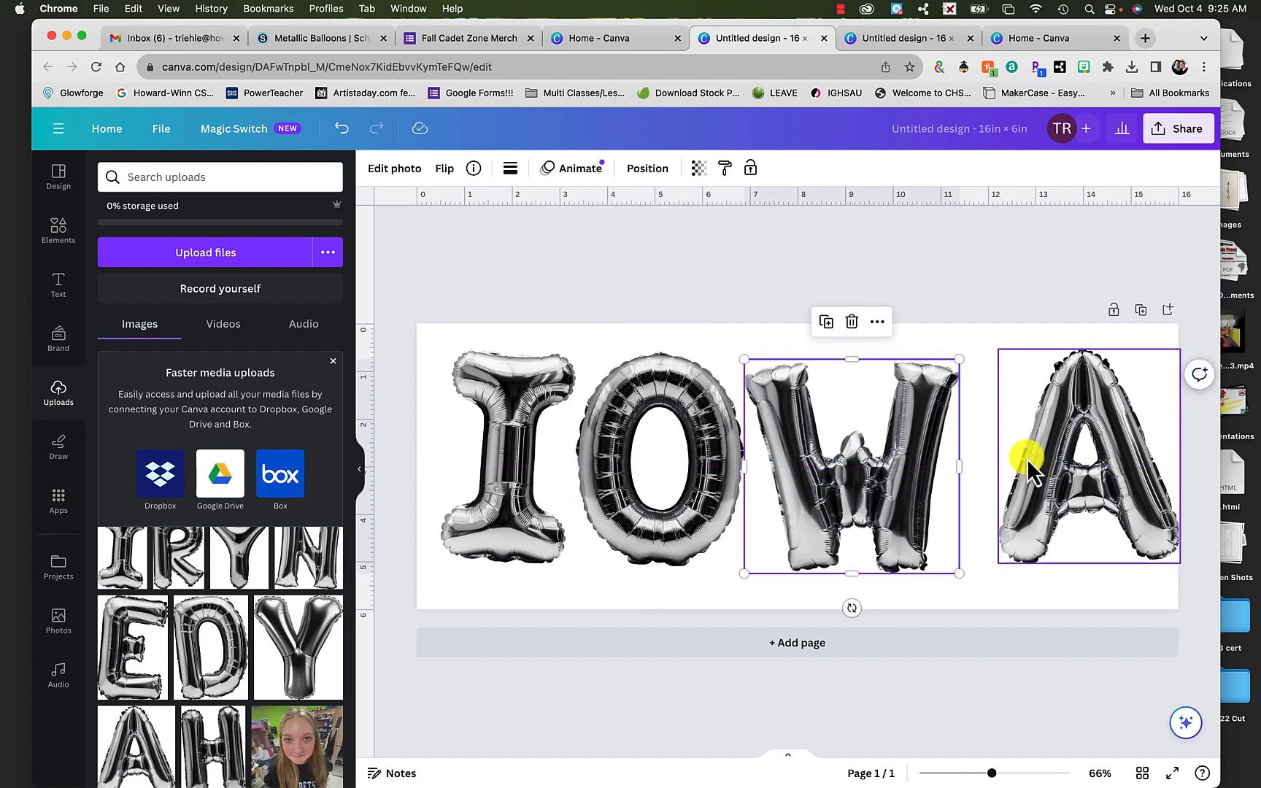
left_click_drag(1048, 479, 1009, 478)
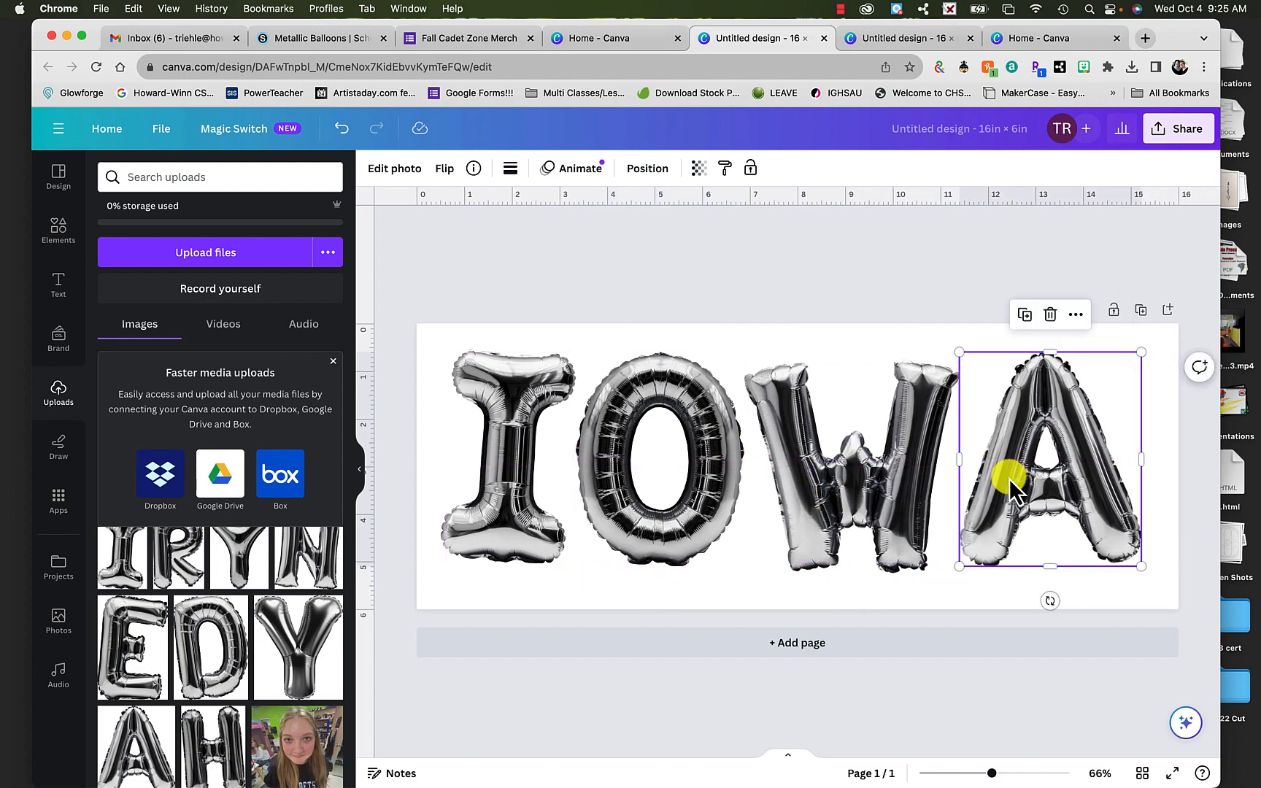
- Enlarge the balloon letter I proportionally and nudge it slightly upward beside the O
left_click(617, 546)
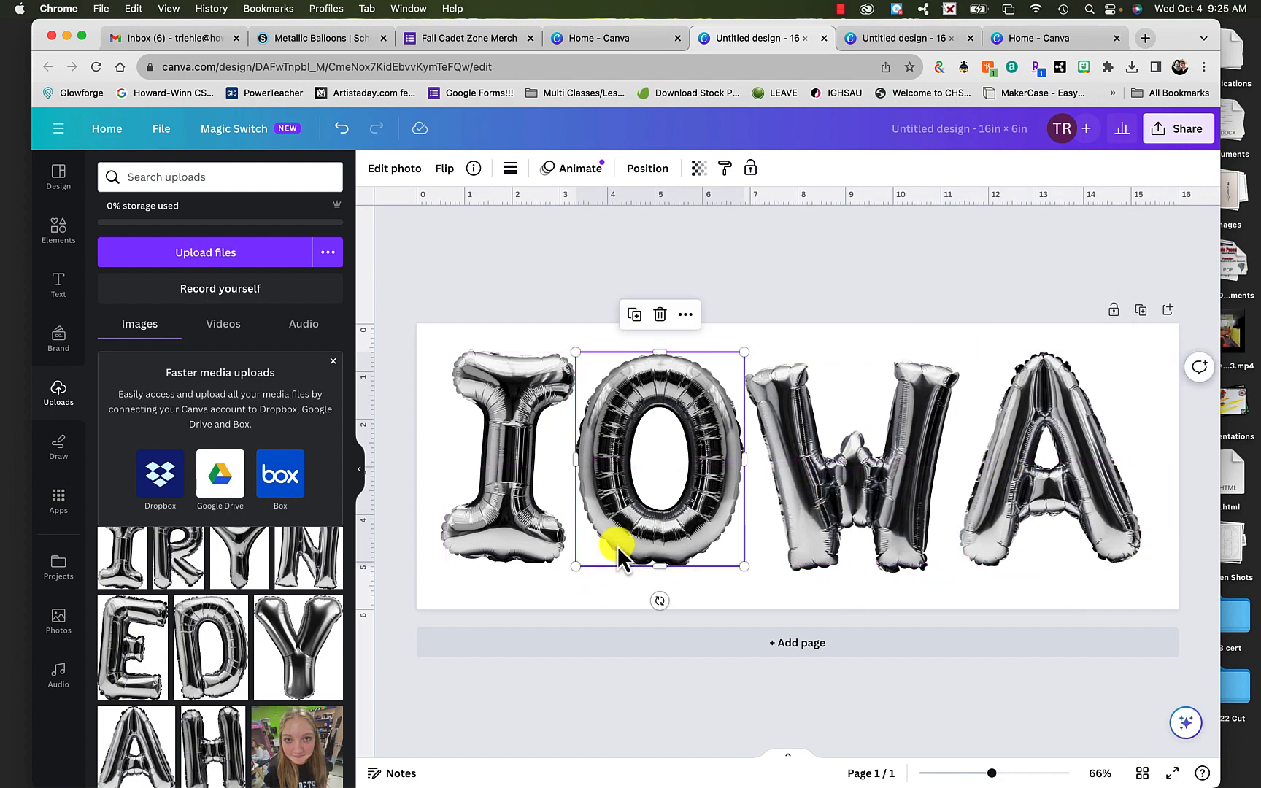
left_click(500, 508)
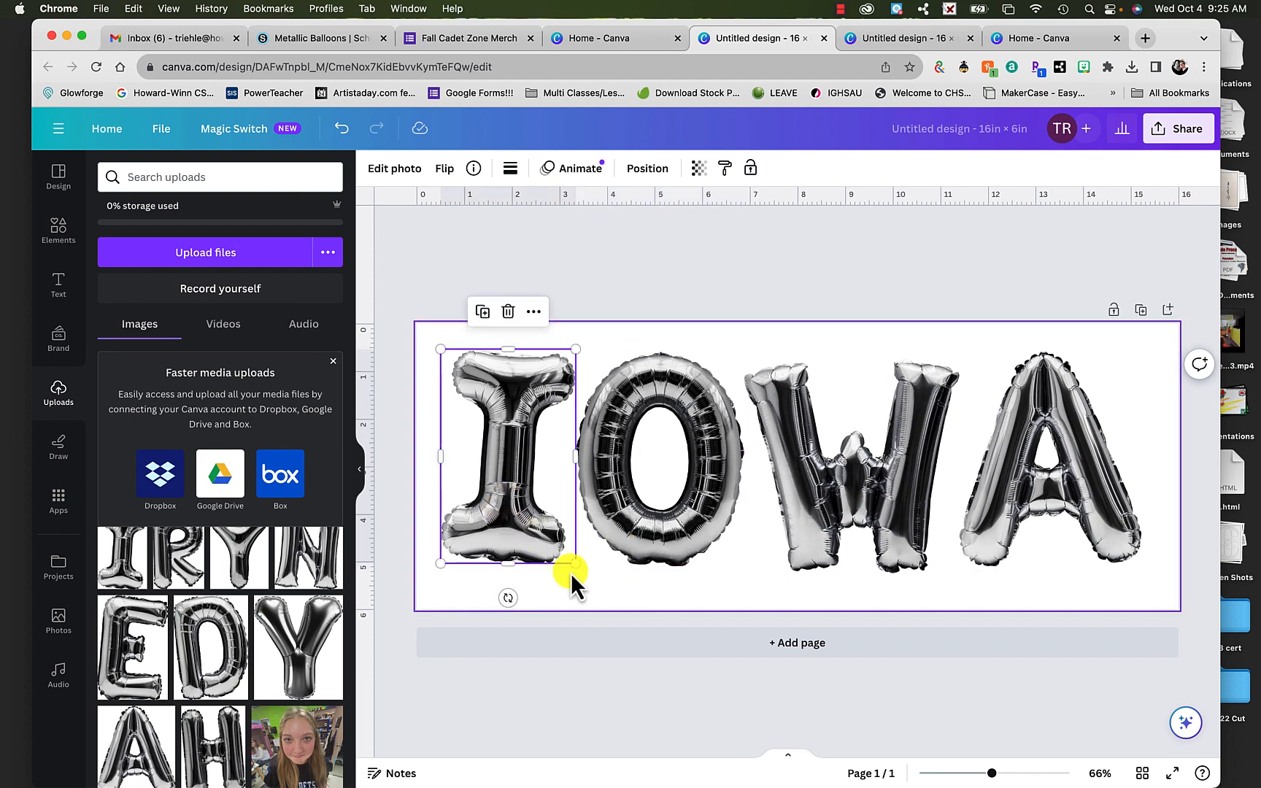
left_click_drag(575, 564, 626, 574)
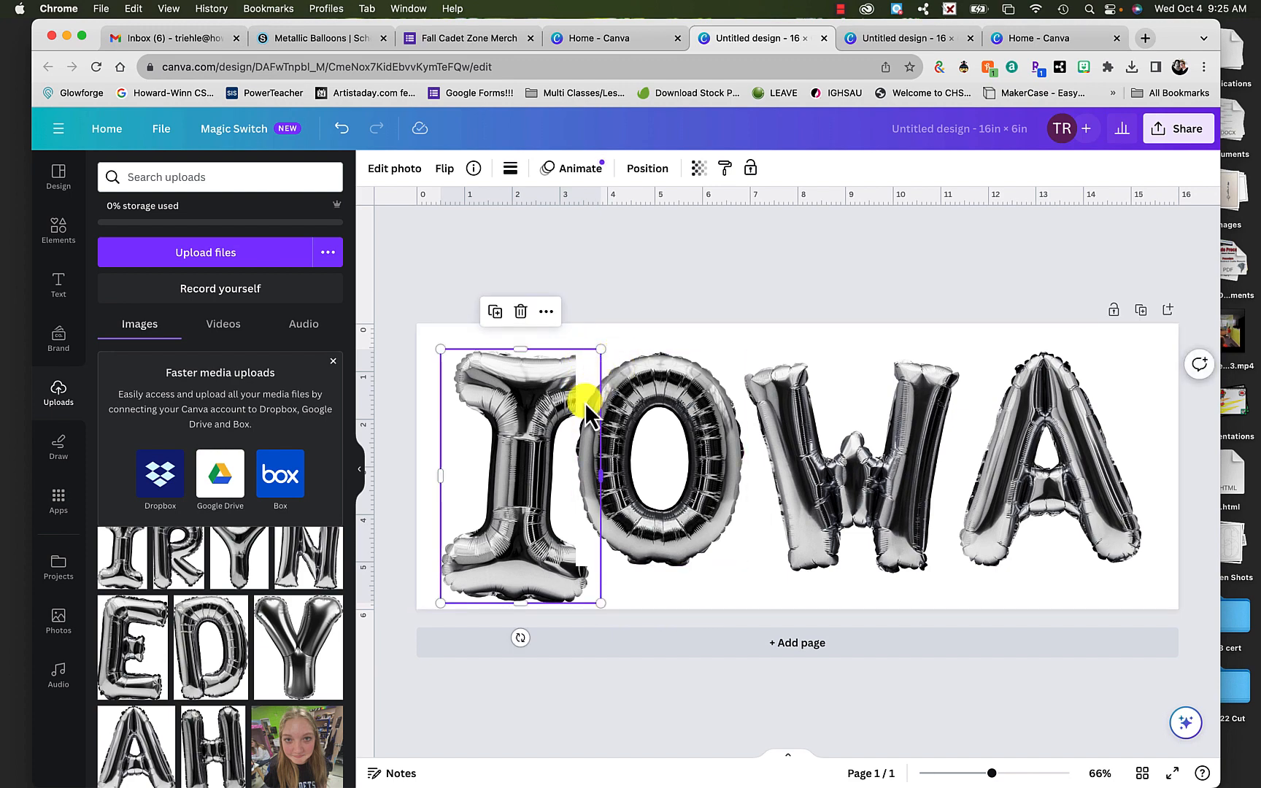
left_click_drag(557, 398, 554, 389)
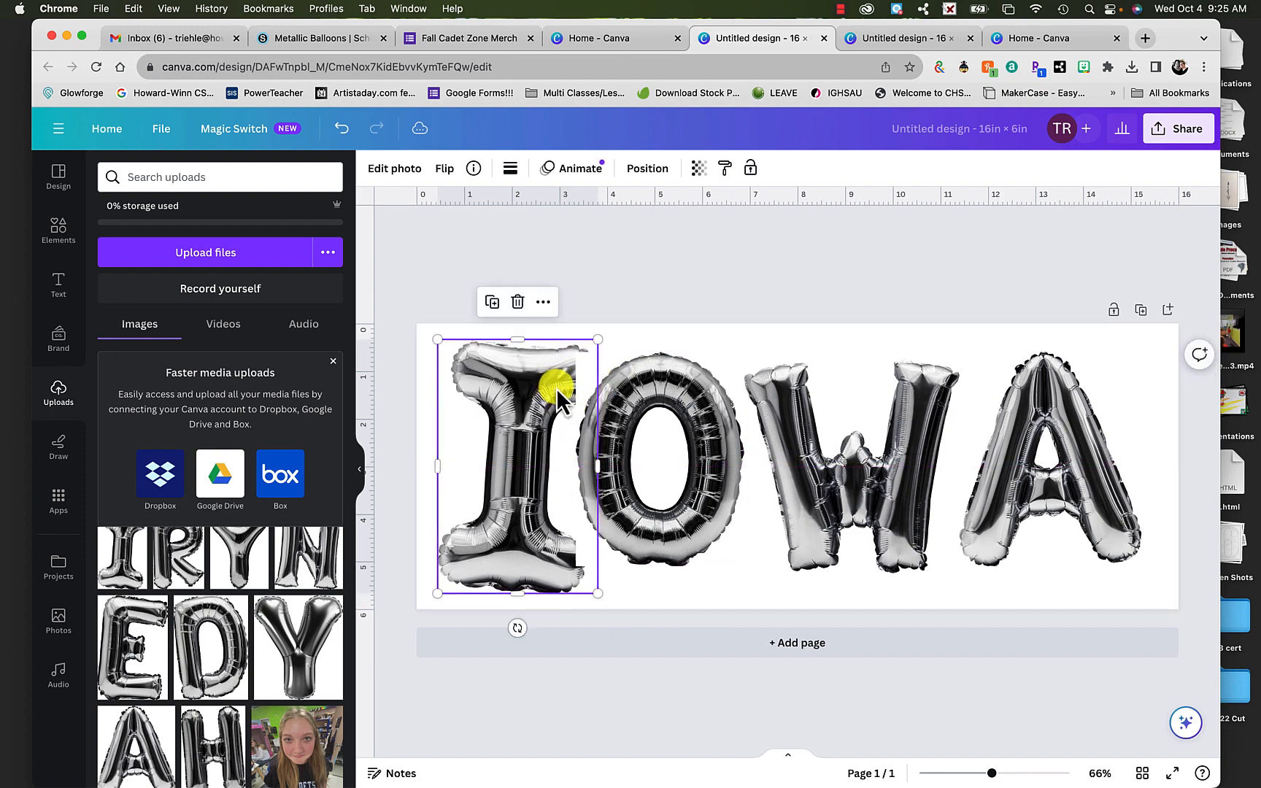
- Remove the white backgrounds from the balloon letter O and letter I images with BG Remover
left_click(696, 501)
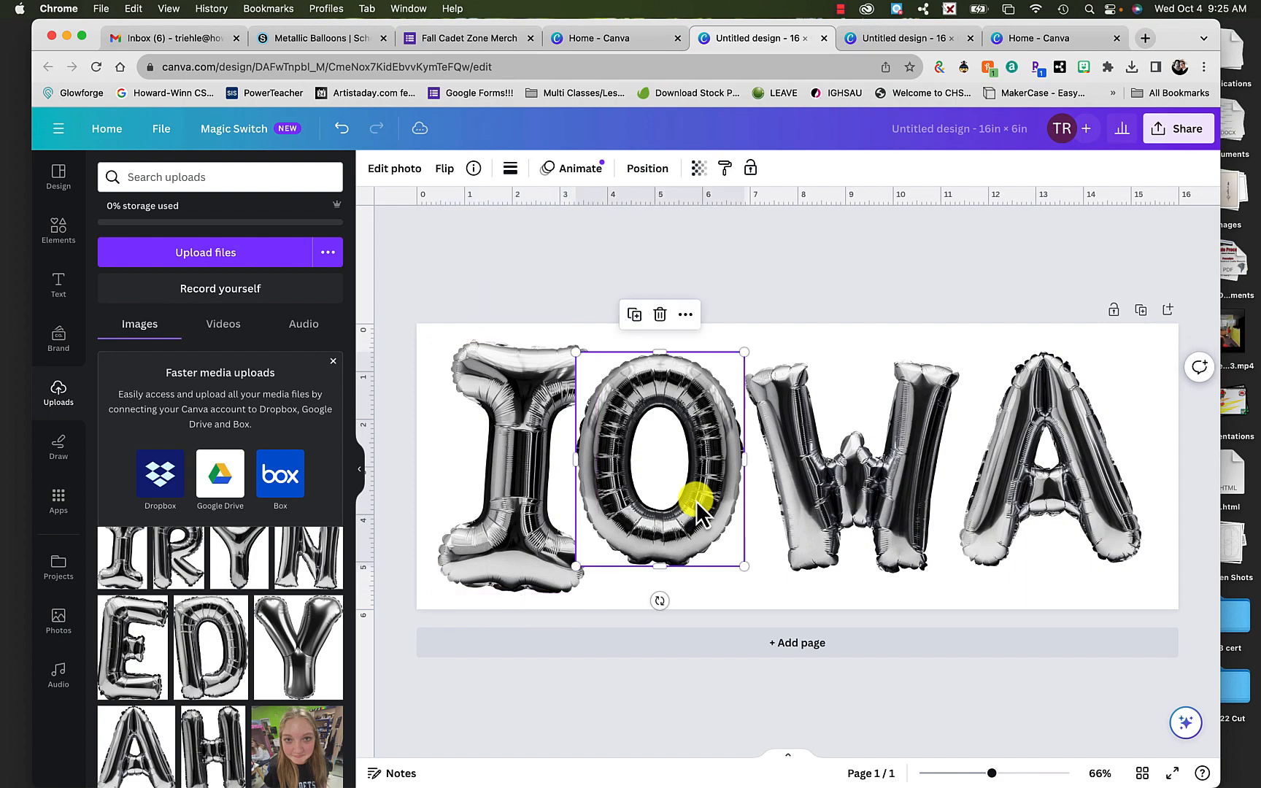
double_click(696, 501)
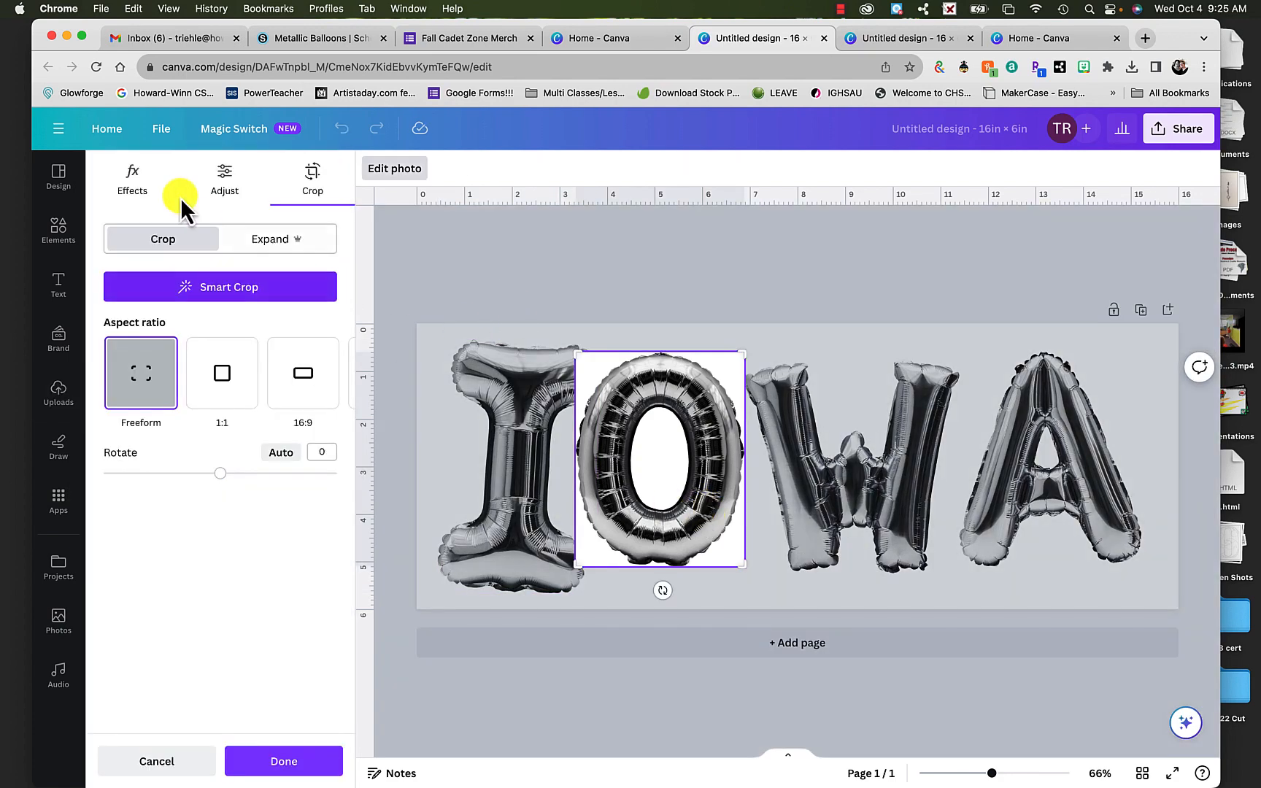
left_click(142, 181)
left_click(135, 290)
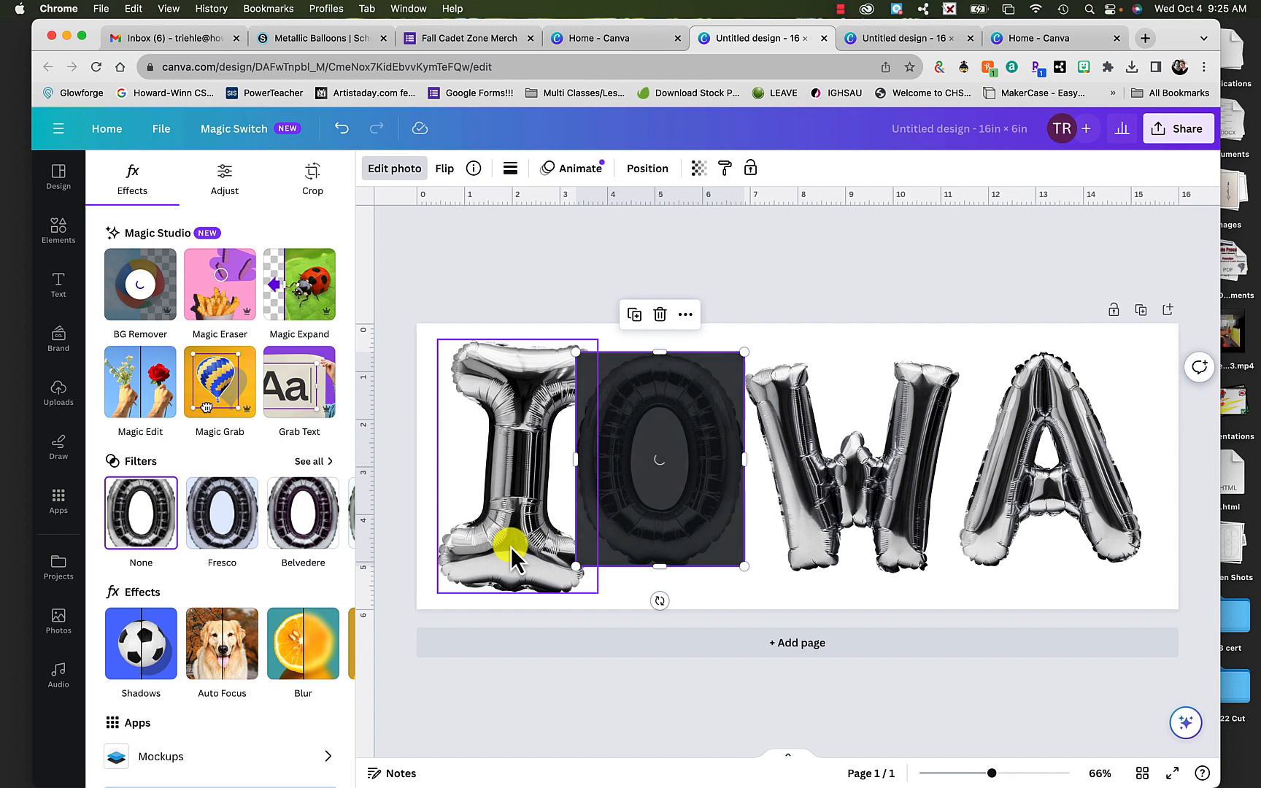
double_click(515, 430)
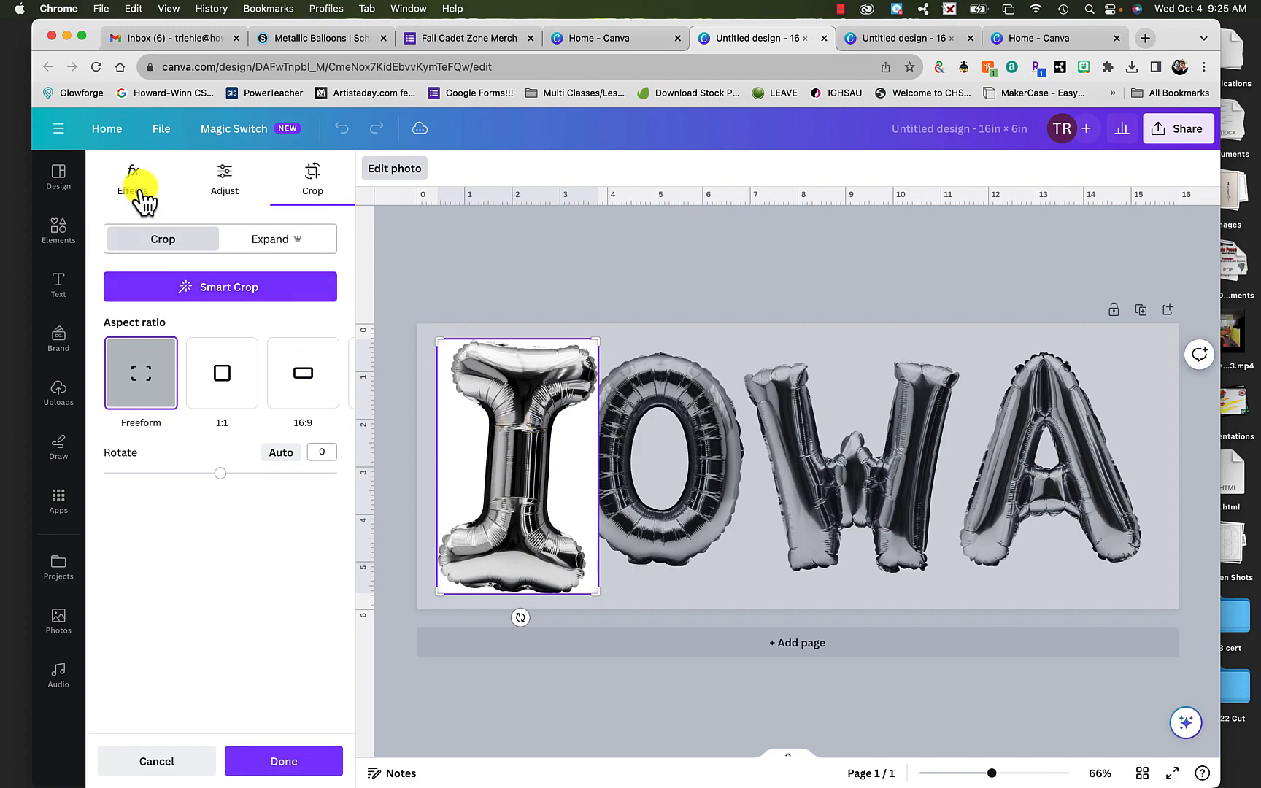
left_click(142, 192)
left_click(161, 295)
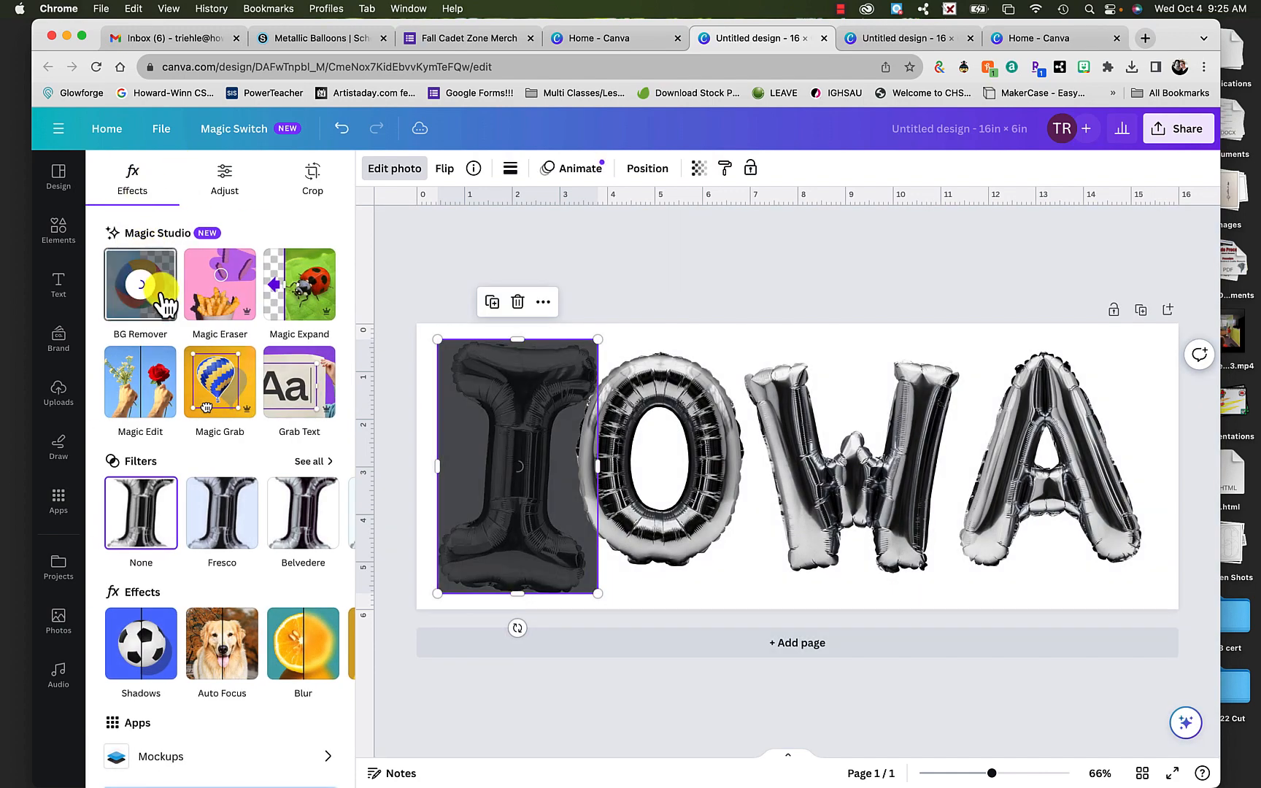
- Remove the white backgrounds from the balloon letter W and letter A images with BG Remover
double_click(867, 473)
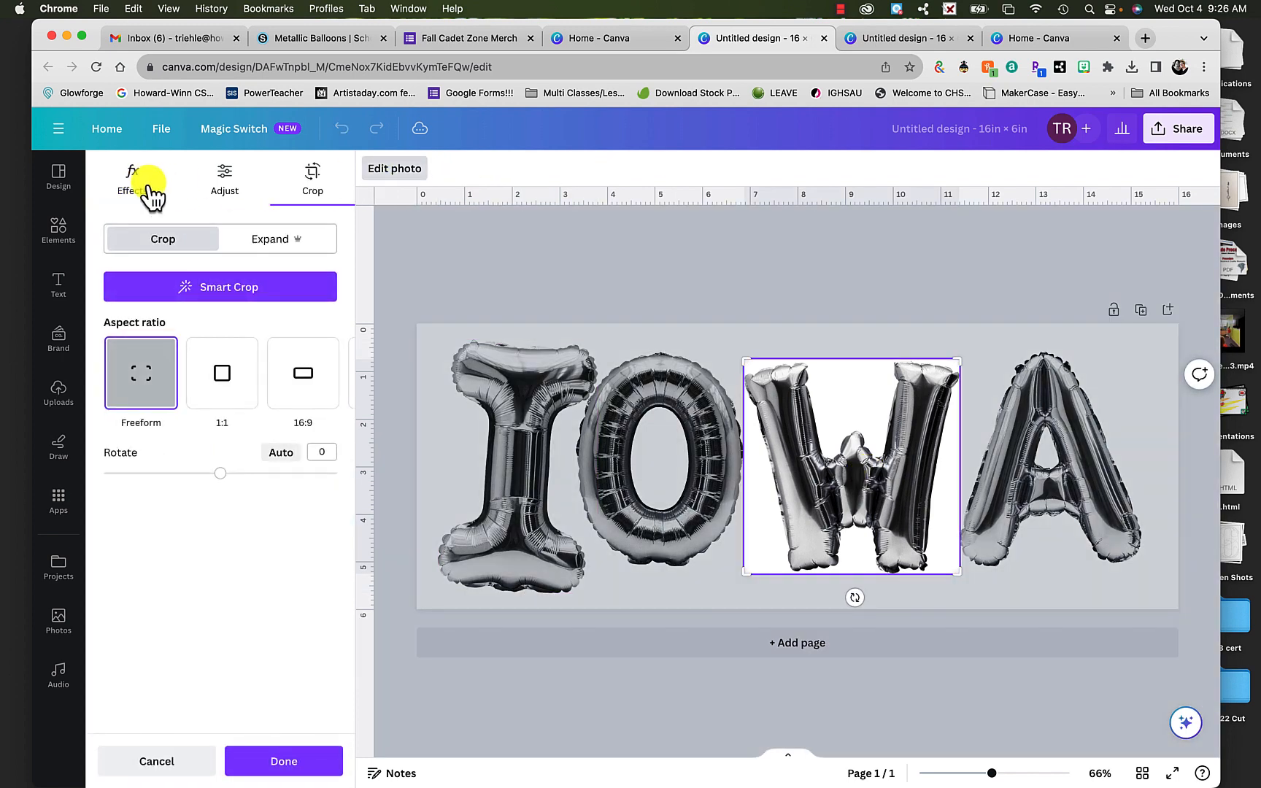
left_click(144, 191)
left_click(159, 297)
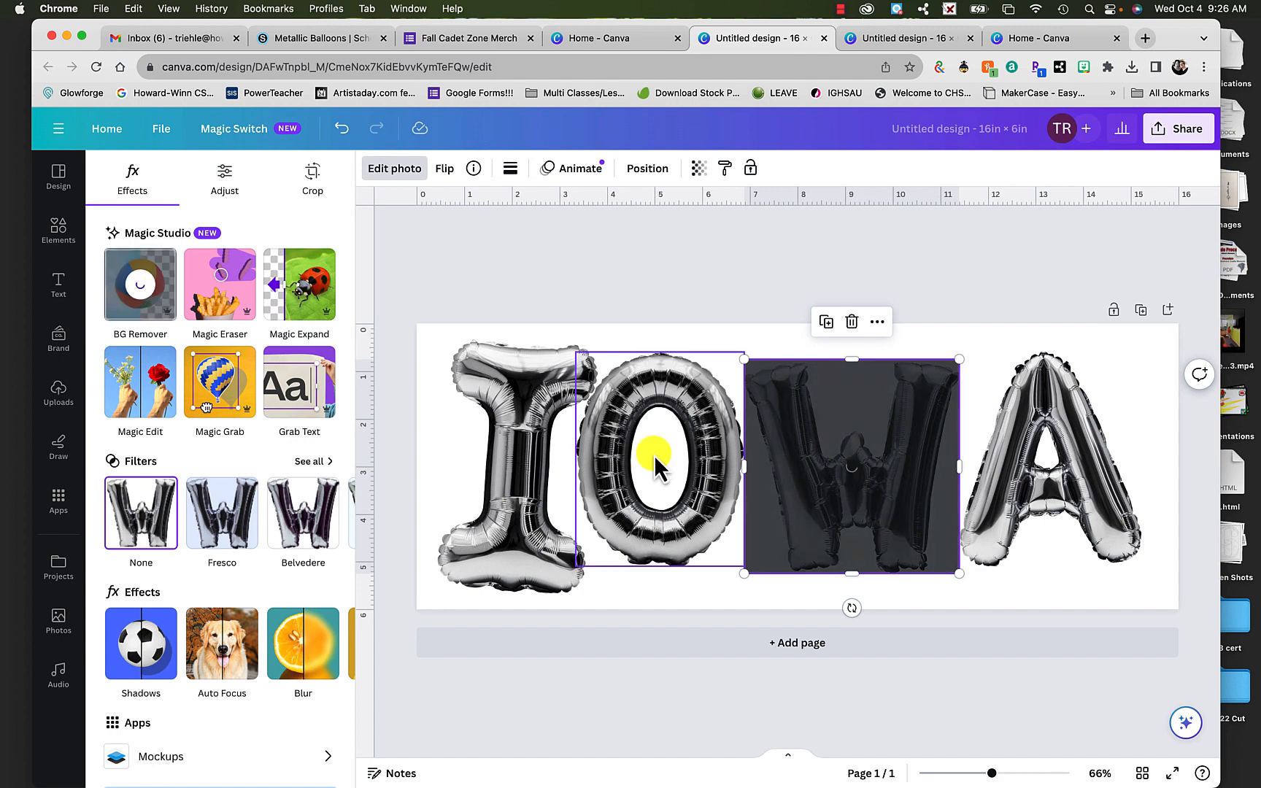
left_click(1081, 481)
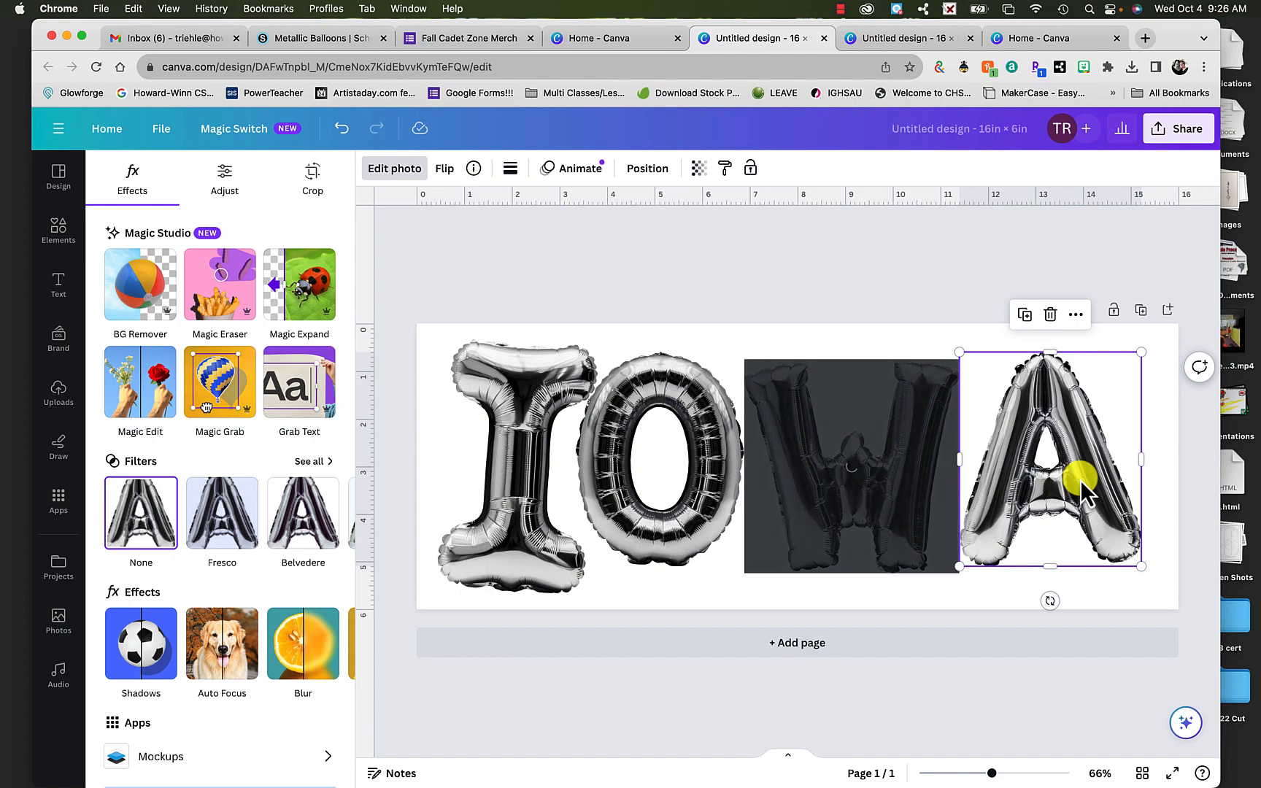
double_click(1080, 480)
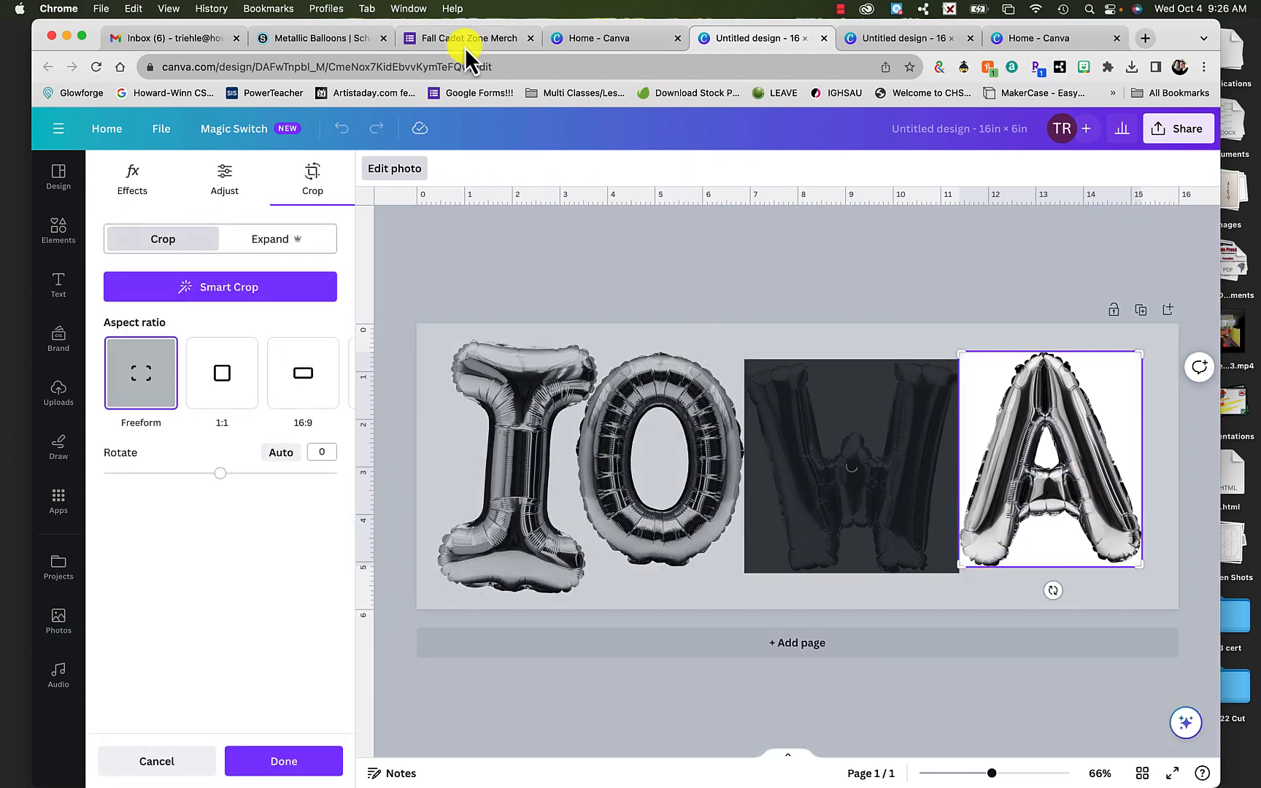
left_click(129, 186)
left_click(141, 292)
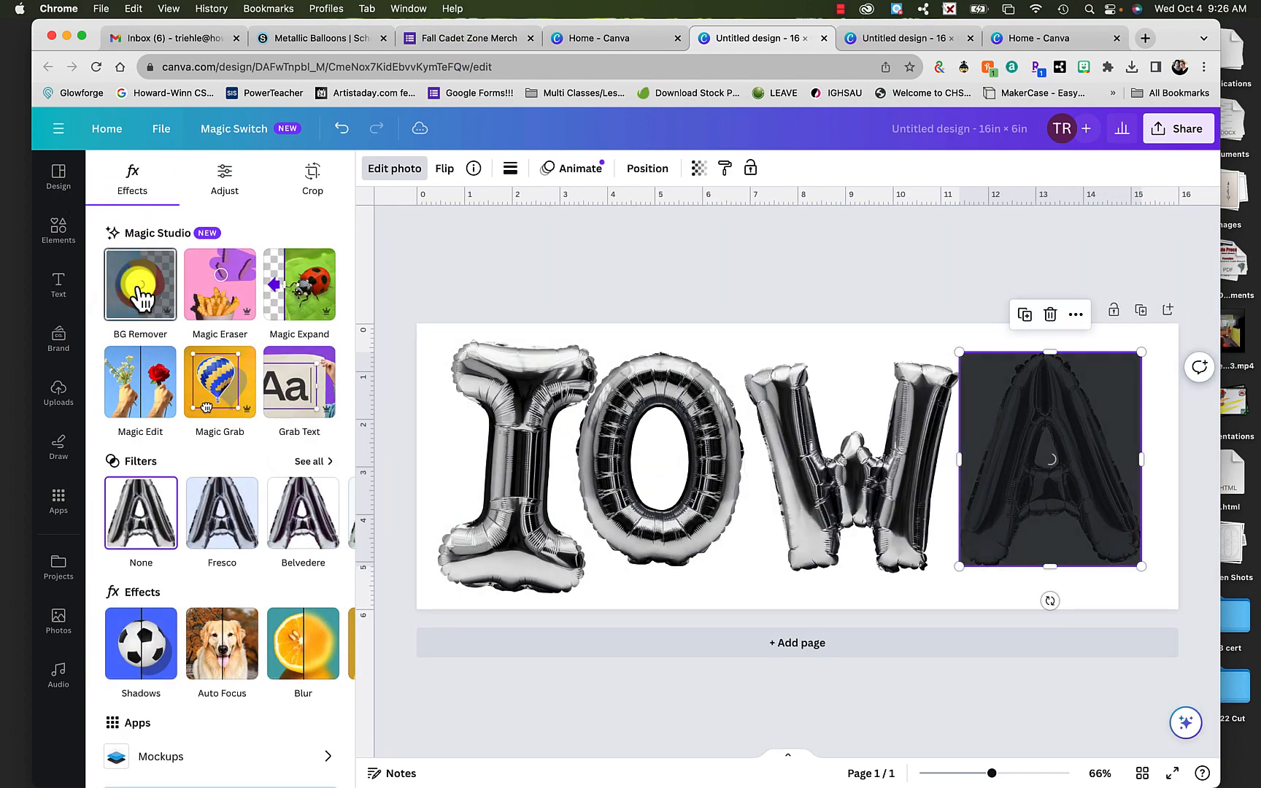
- Check the photo effects of the balloon letter I for its background removal
double_click(499, 532)
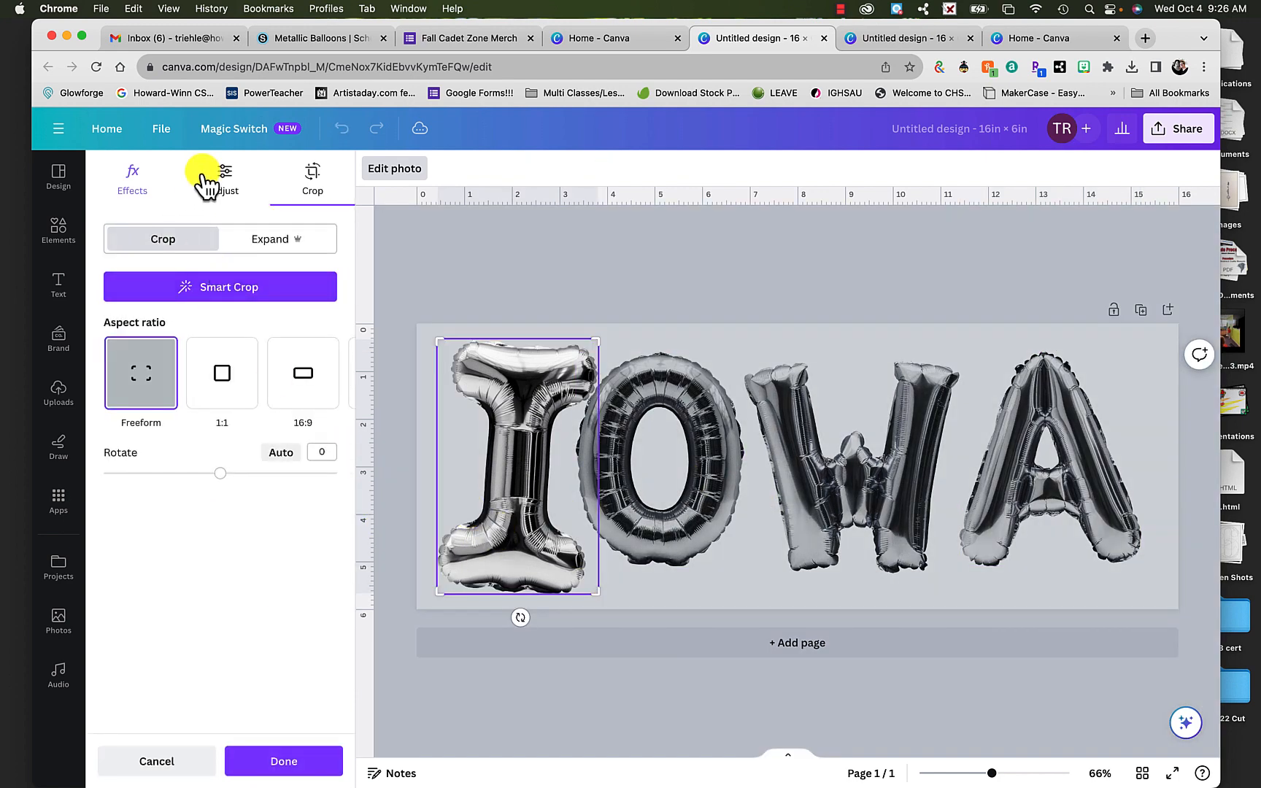
left_click(211, 183)
left_click(130, 192)
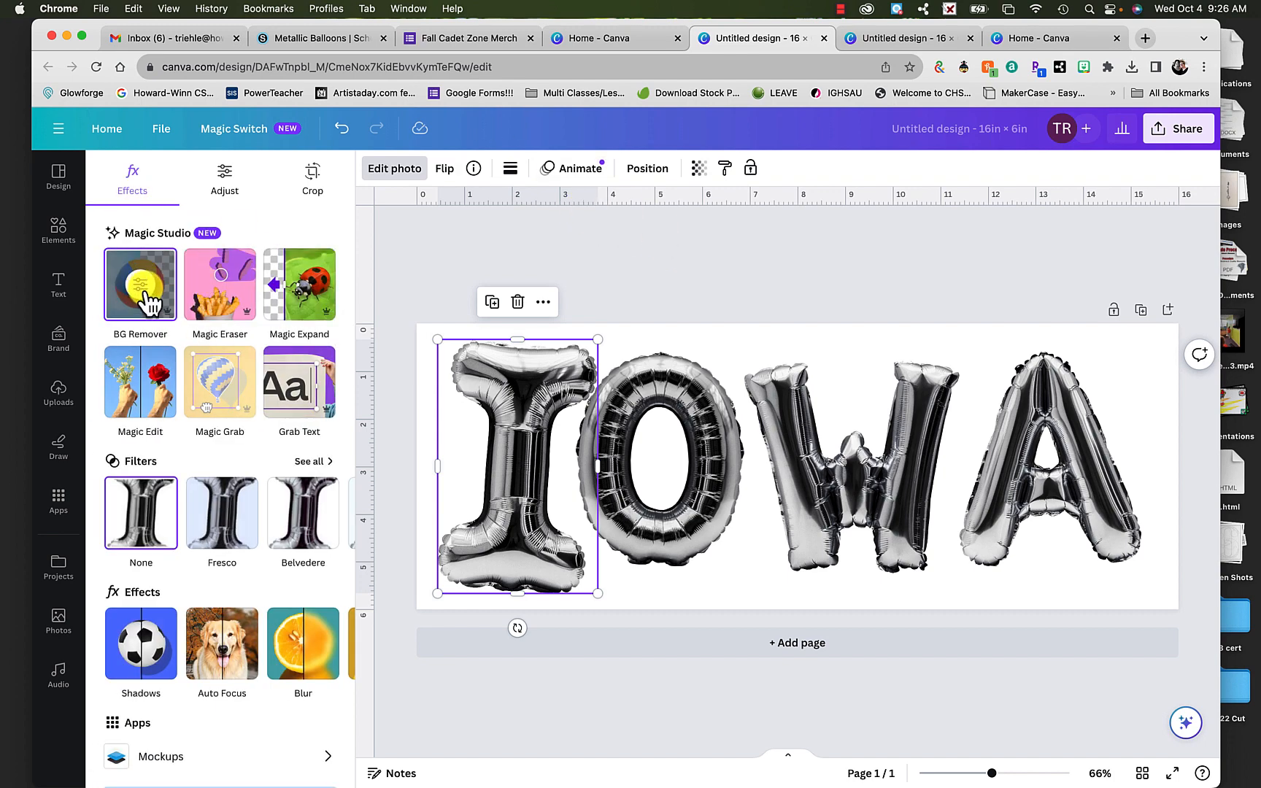
- Enlarge the balloon letter O, tilt it counterclockwise and fit it closely between the I and the W
left_click(648, 427)
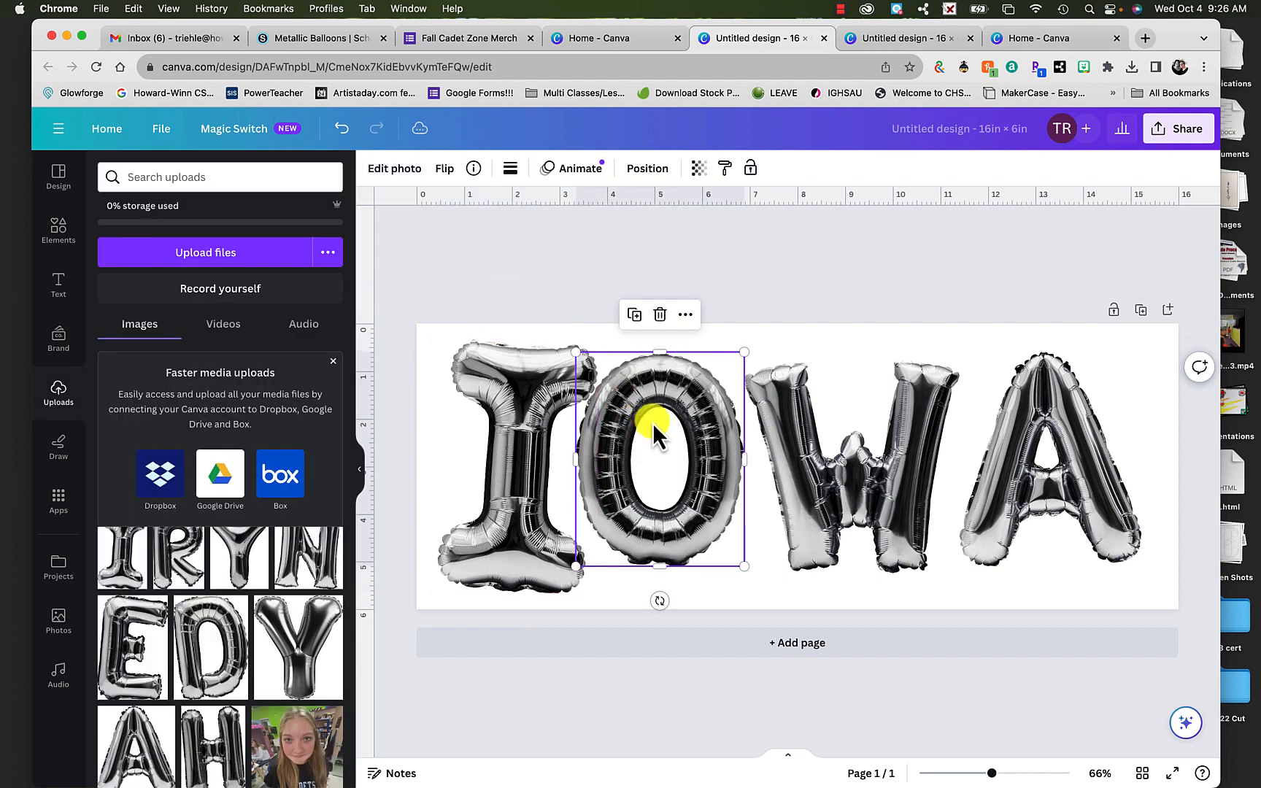
mouse_move(713, 417)
left_mouse_down()
mouse_move(678, 425)
mouse_move(722, 425)
left_mouse_up()
left_click_drag(756, 575, 769, 594)
mouse_move(728, 524)
left_mouse_down()
mouse_move(690, 518)
mouse_move(725, 513)
left_mouse_up()
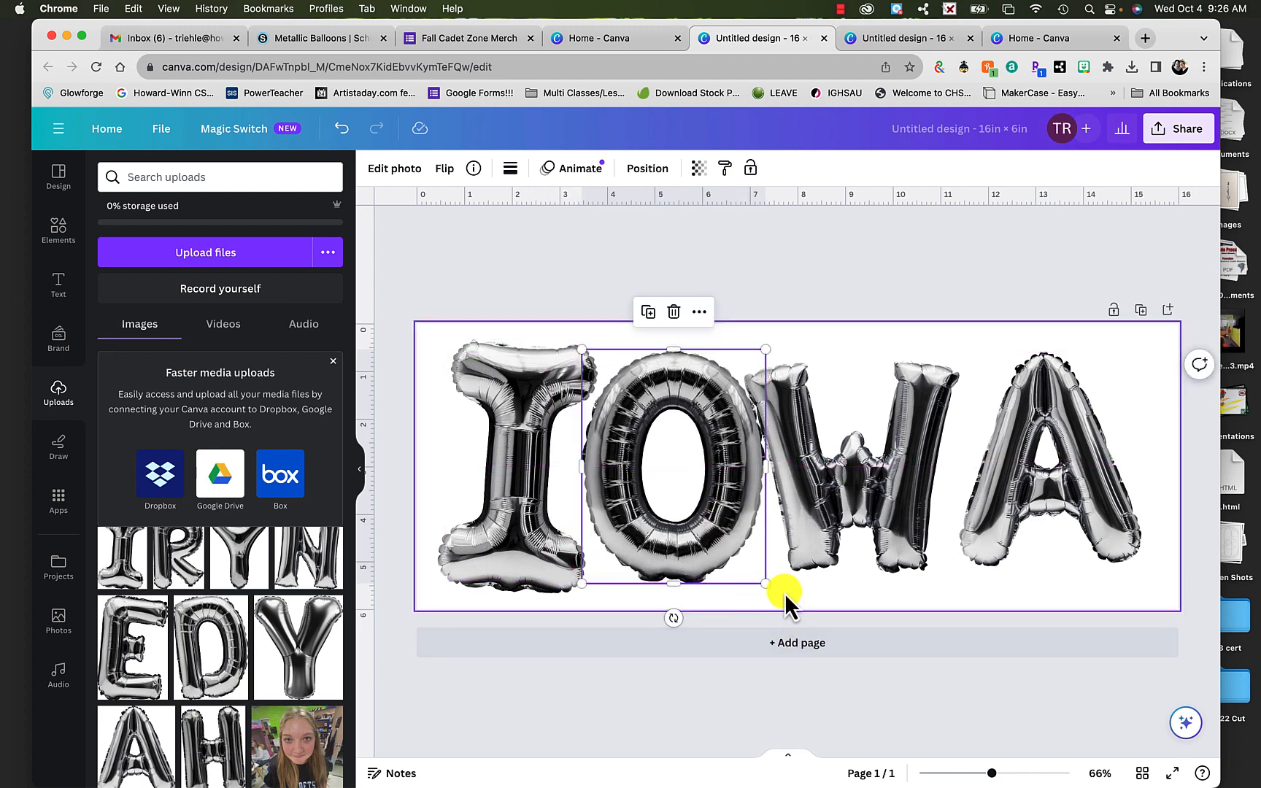
left_click_drag(673, 619, 715, 616)
left_click_drag(794, 553, 704, 535)
- Enlarge the balloon letter W to nearly the page height and position it so it slightly overlaps the O
left_click(871, 551)
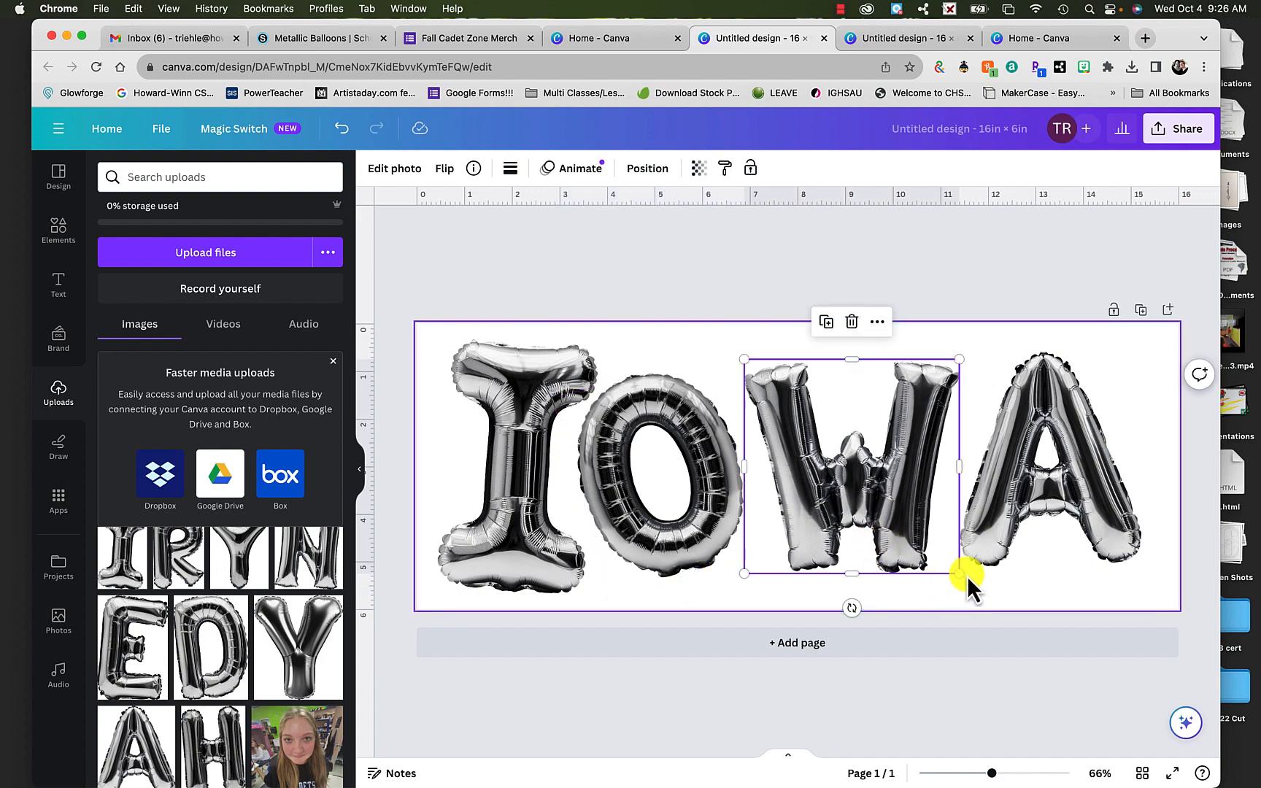
left_click_drag(960, 574, 905, 573)
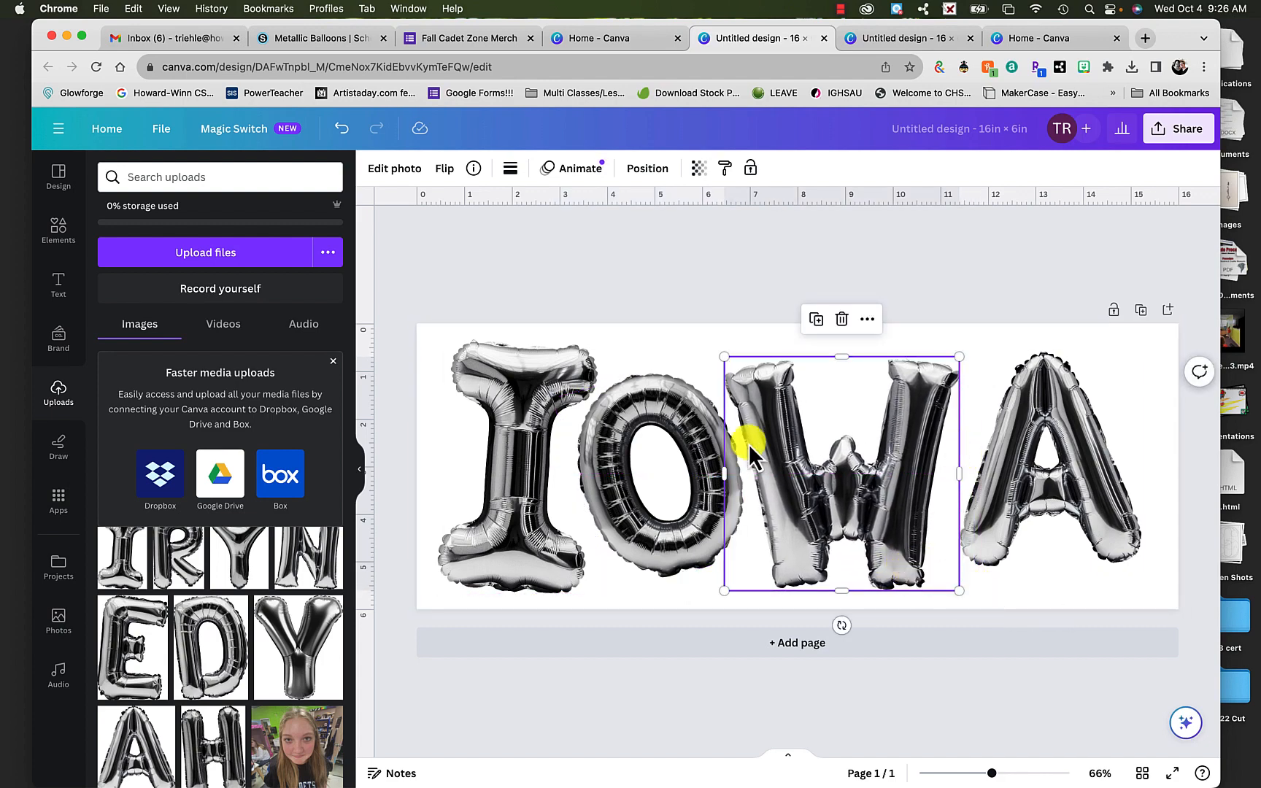
left_click_drag(717, 352, 713, 336)
left_click_drag(772, 470, 781, 462)
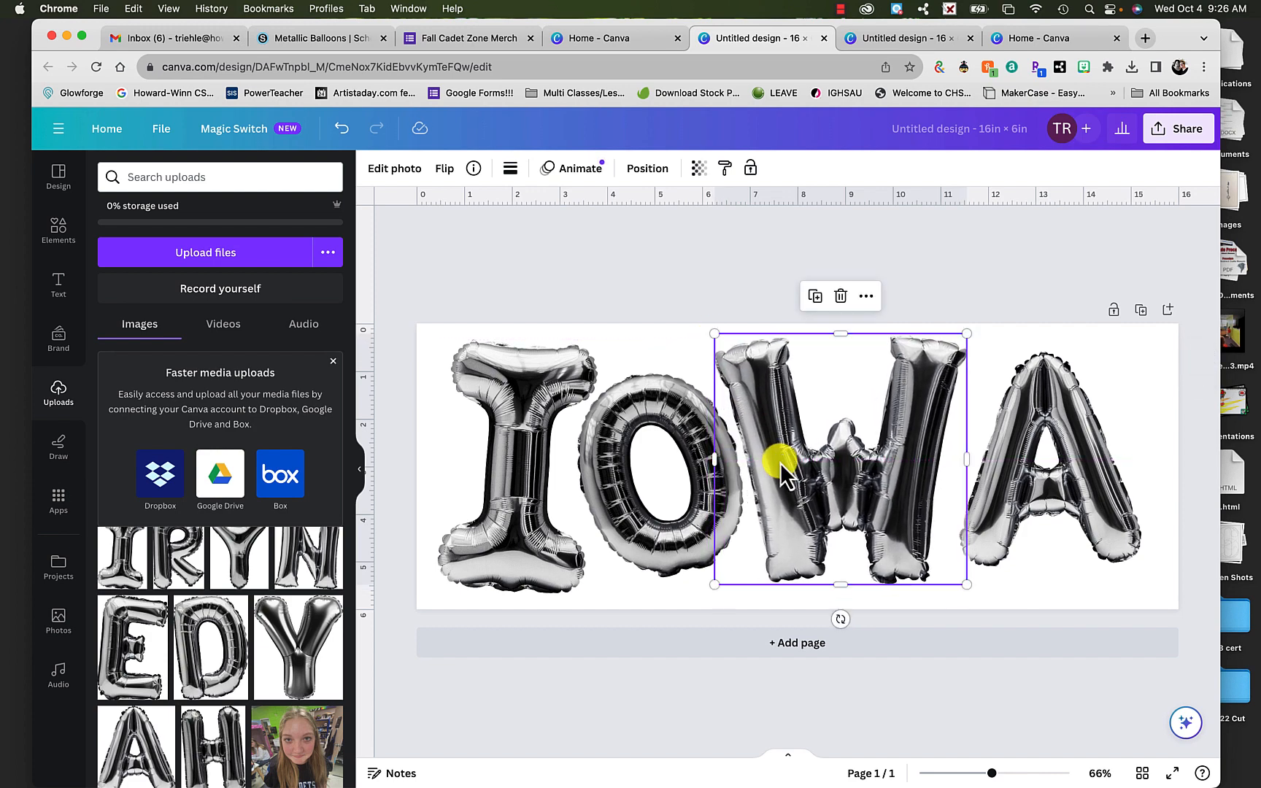
- Tilt the balloon letter A clockwise, enlarge it and fit it closely beside the W
left_click(1073, 482)
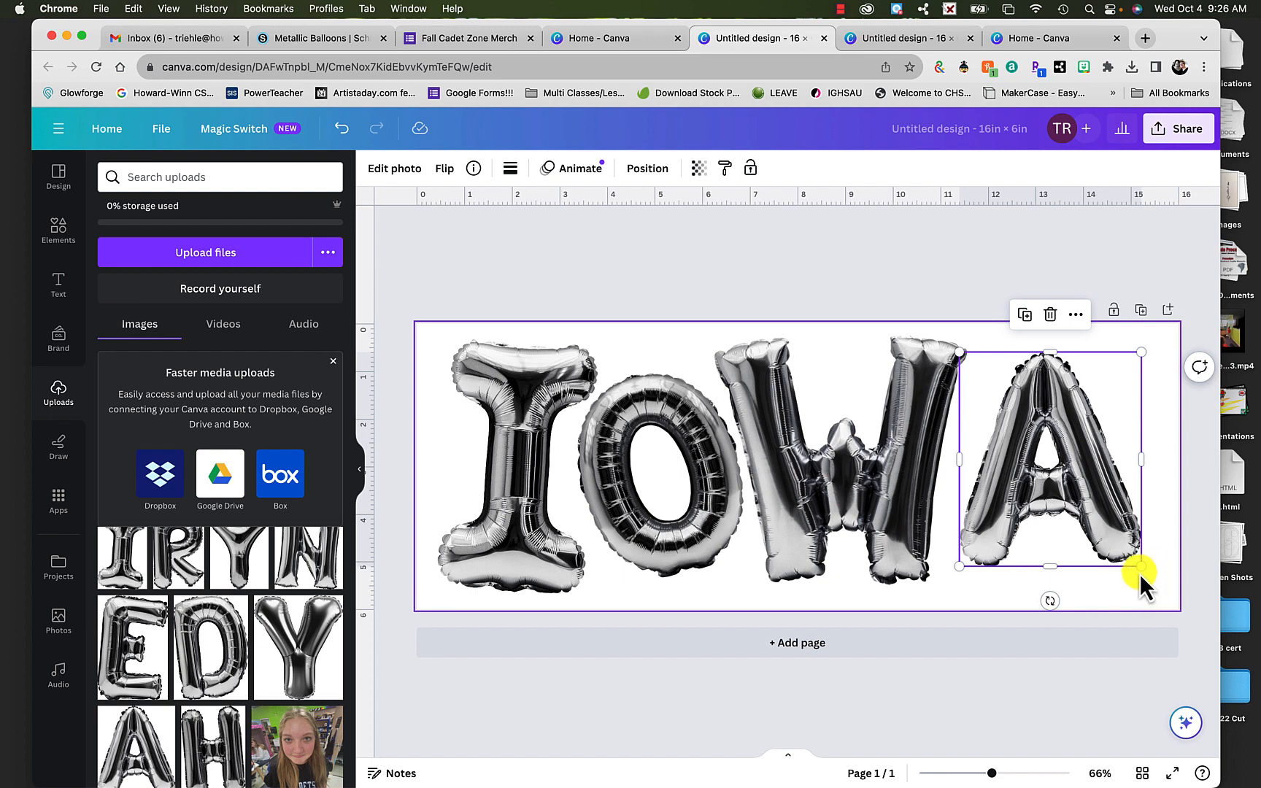
left_click_drag(1049, 603, 1011, 597)
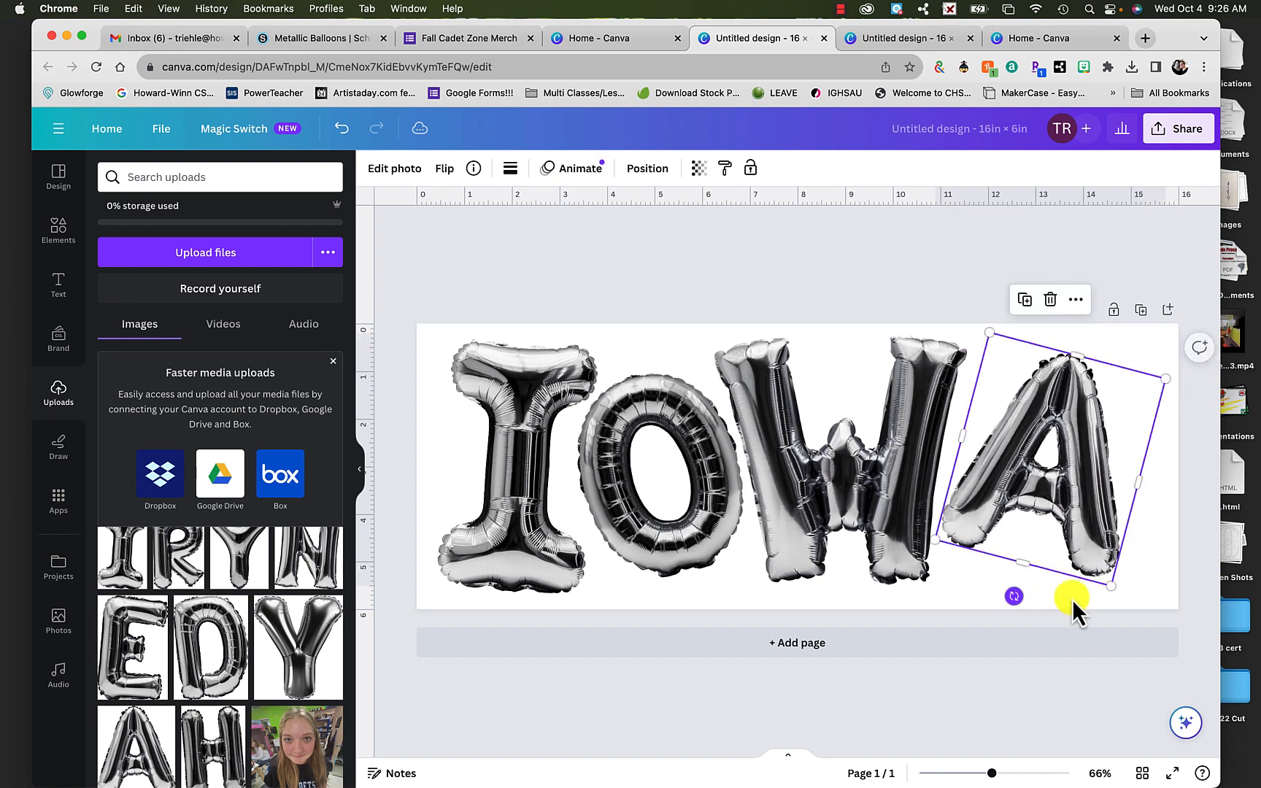
mouse_move(1112, 585)
left_mouse_down()
mouse_move(1129, 608)
mouse_move(1115, 566)
left_mouse_up()
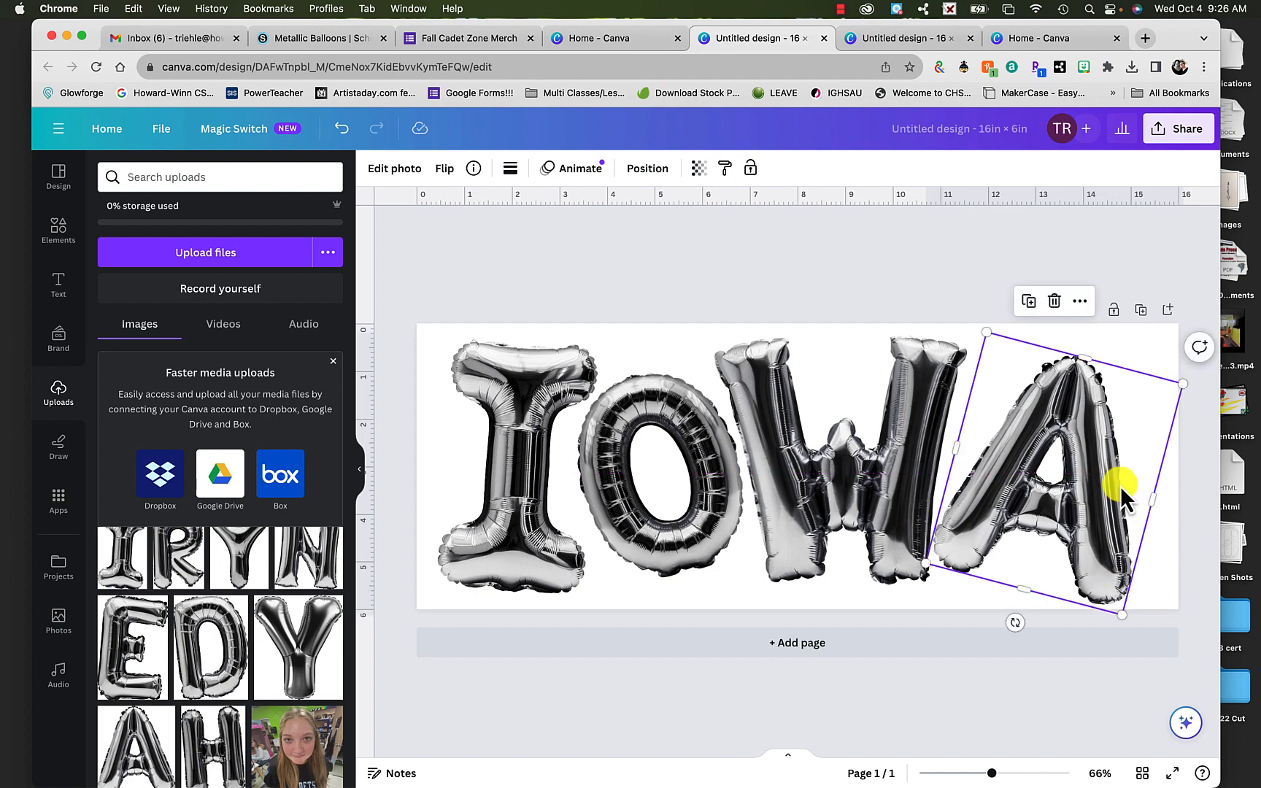
left_click_drag(1074, 447, 1080, 440)
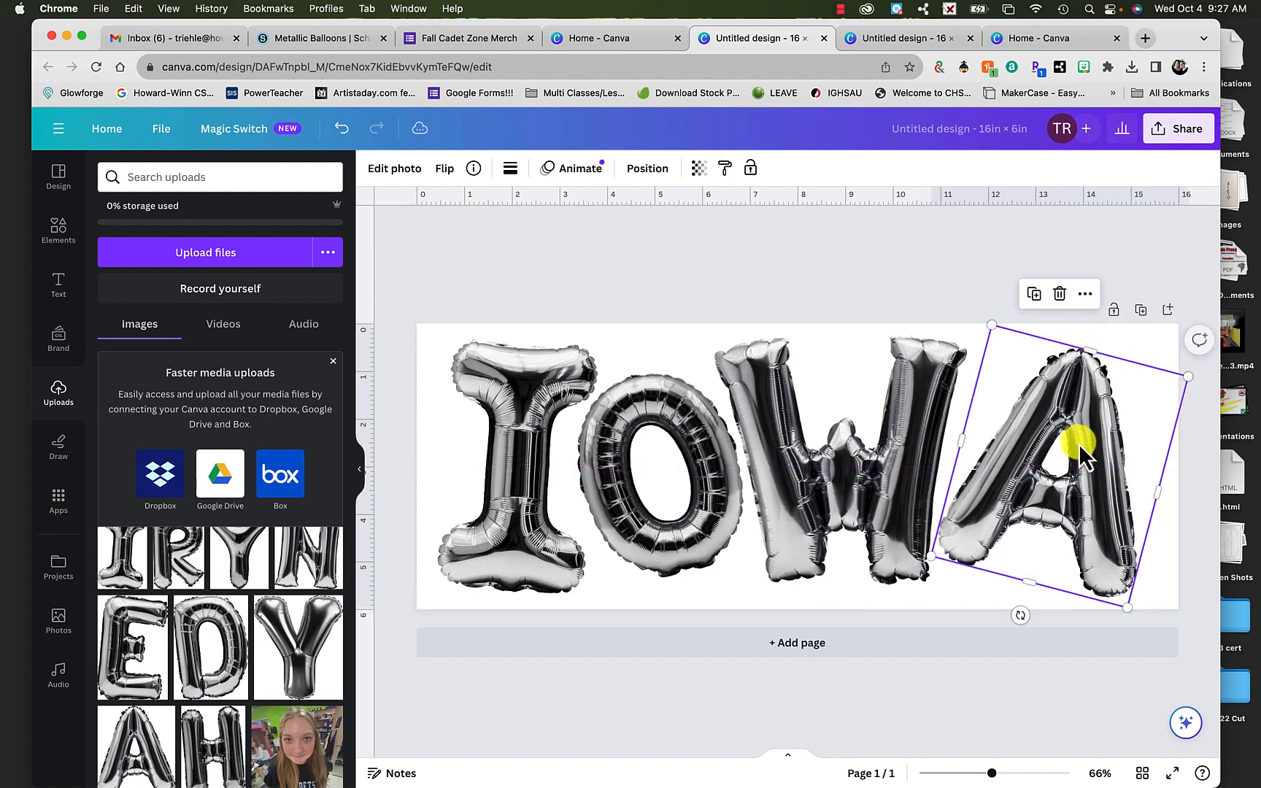
left_click(883, 279)
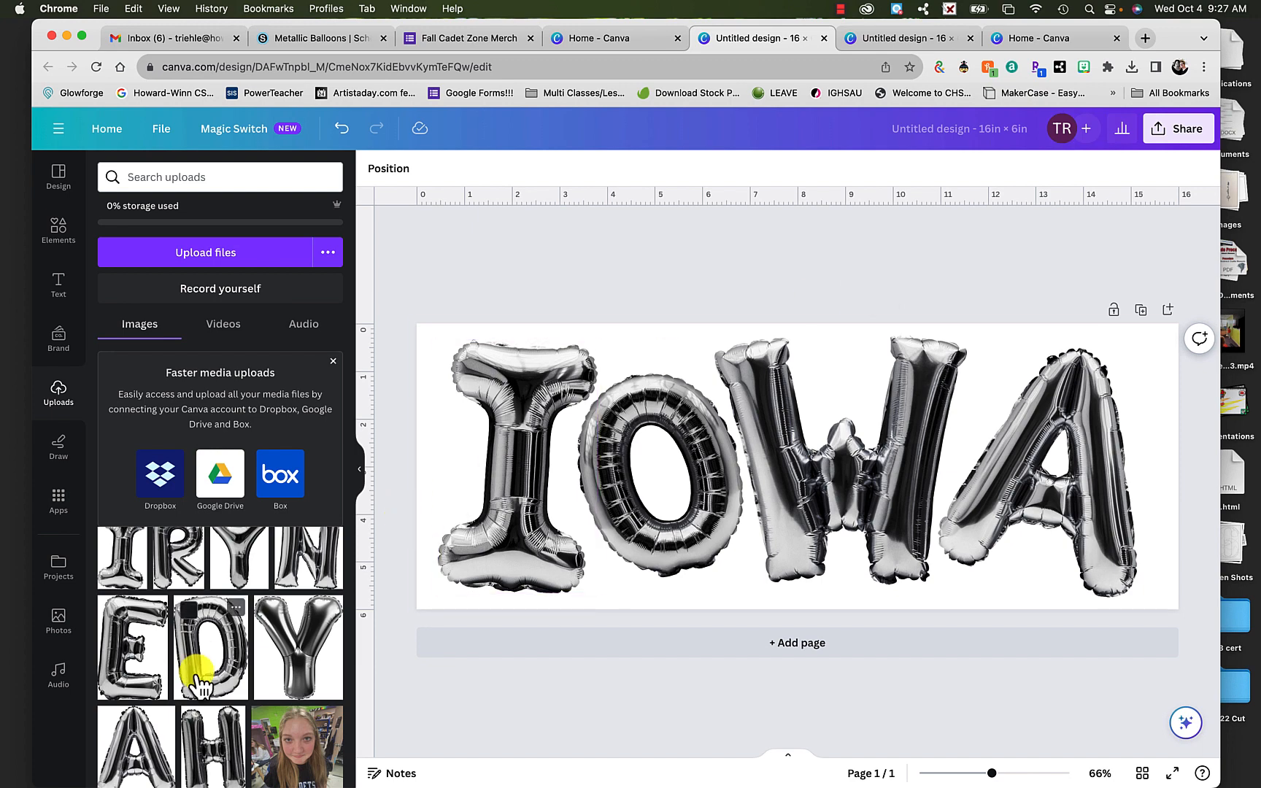
- Shift the balloon letters I and O toward the page's left edge to clear a gap before the W
scroll(197, 668, "up", 5)
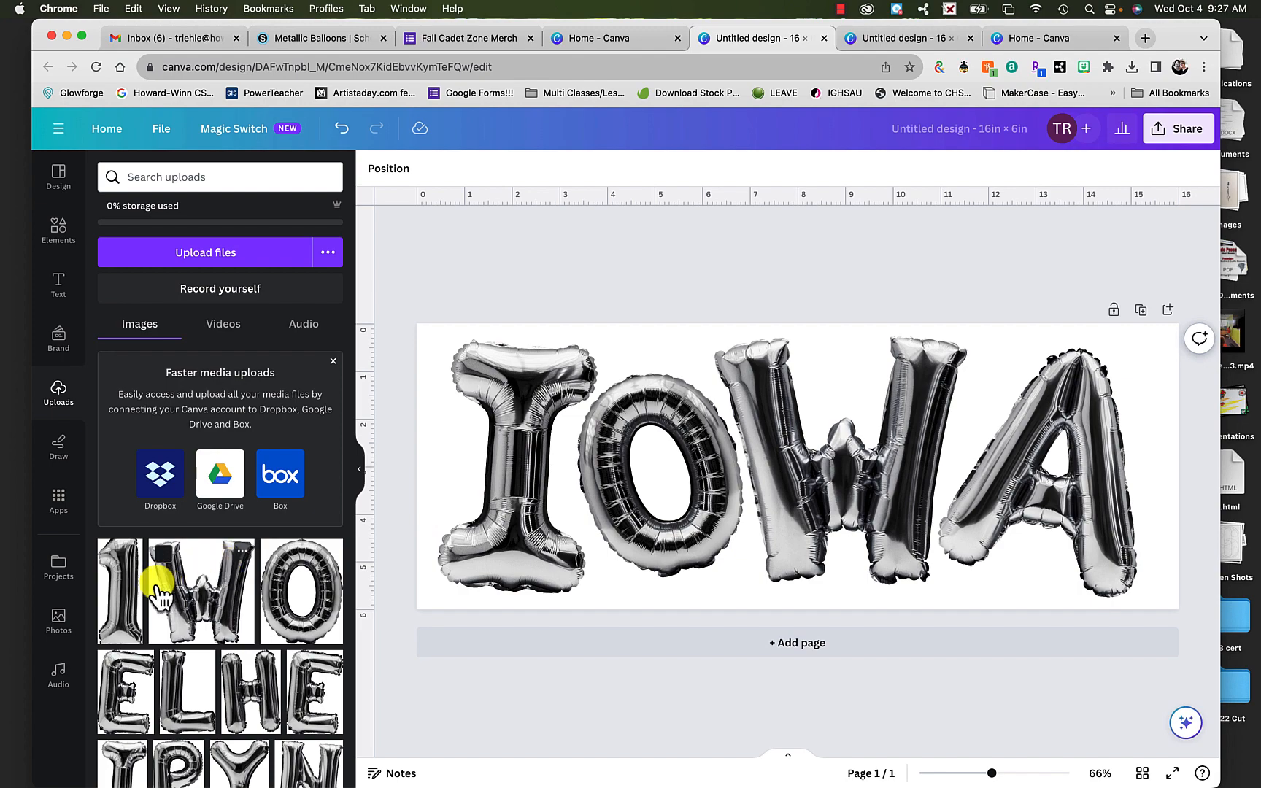
left_click_drag(118, 584, 617, 324)
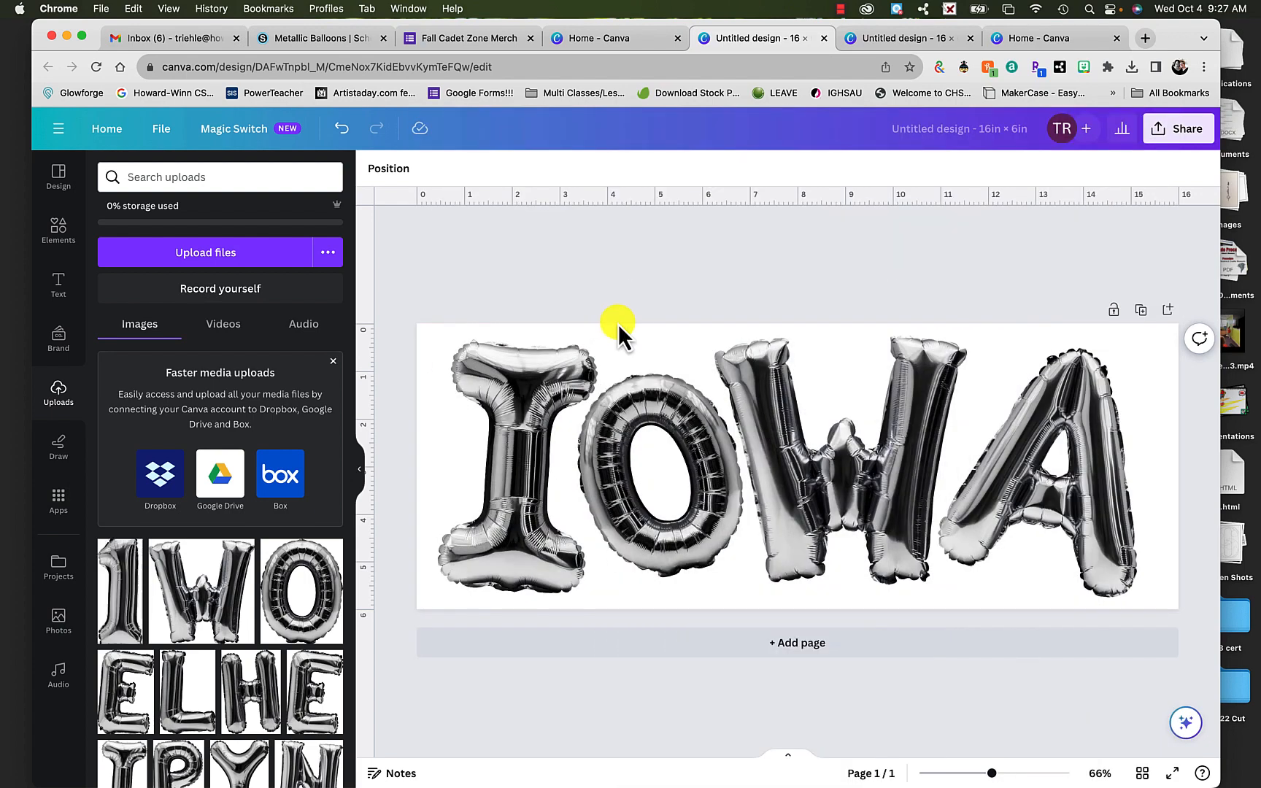
left_click(536, 504)
left_click_drag(536, 504, 461, 477)
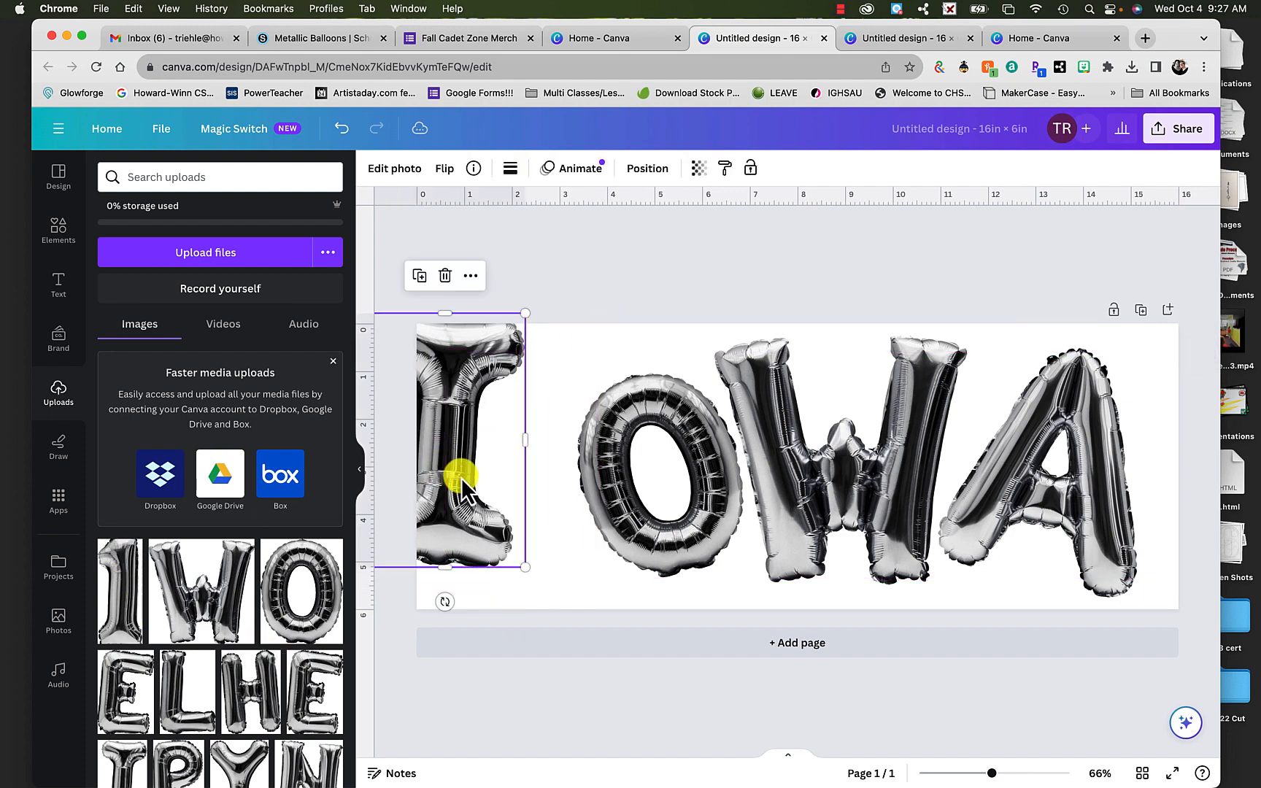
left_click(661, 484)
left_click_drag(661, 483, 523, 467)
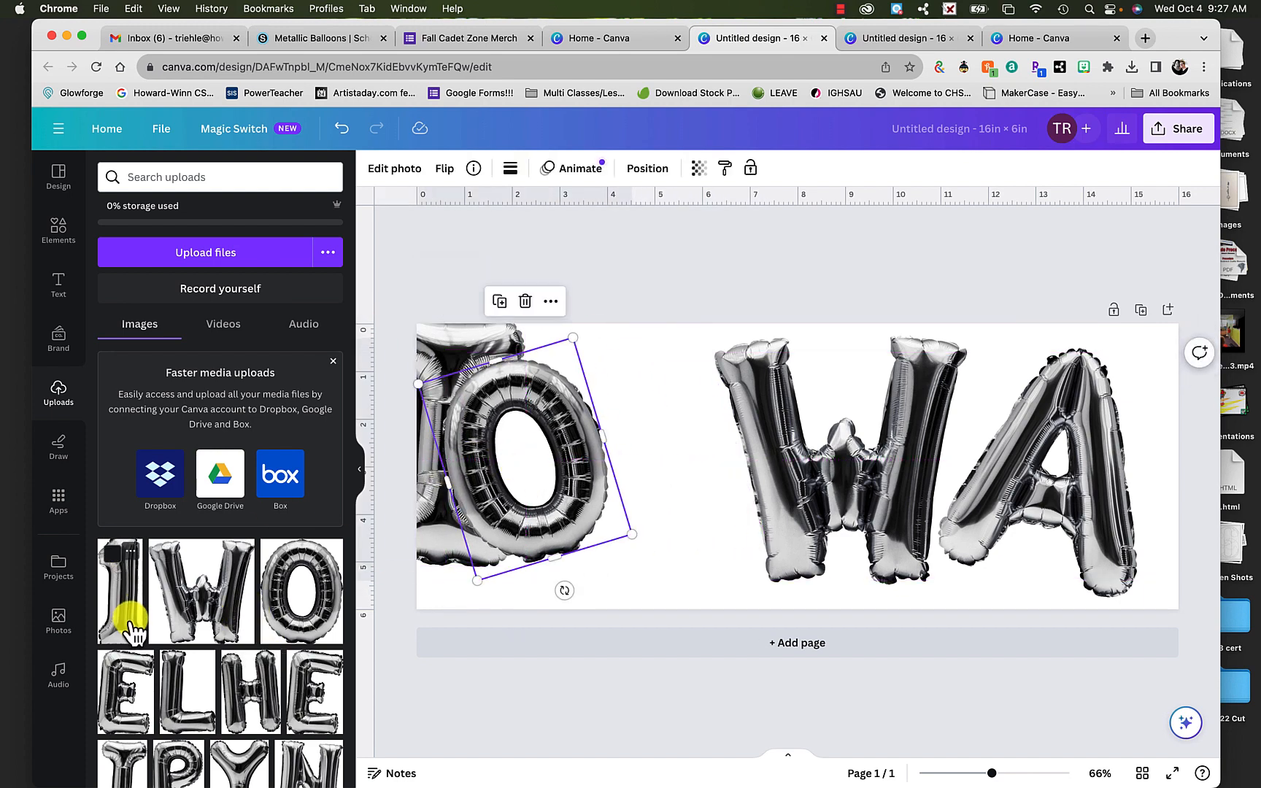
- Place the uploaded balloon number 1 between the O and the W and remove its background with BG Remover
left_click_drag(132, 624, 683, 477)
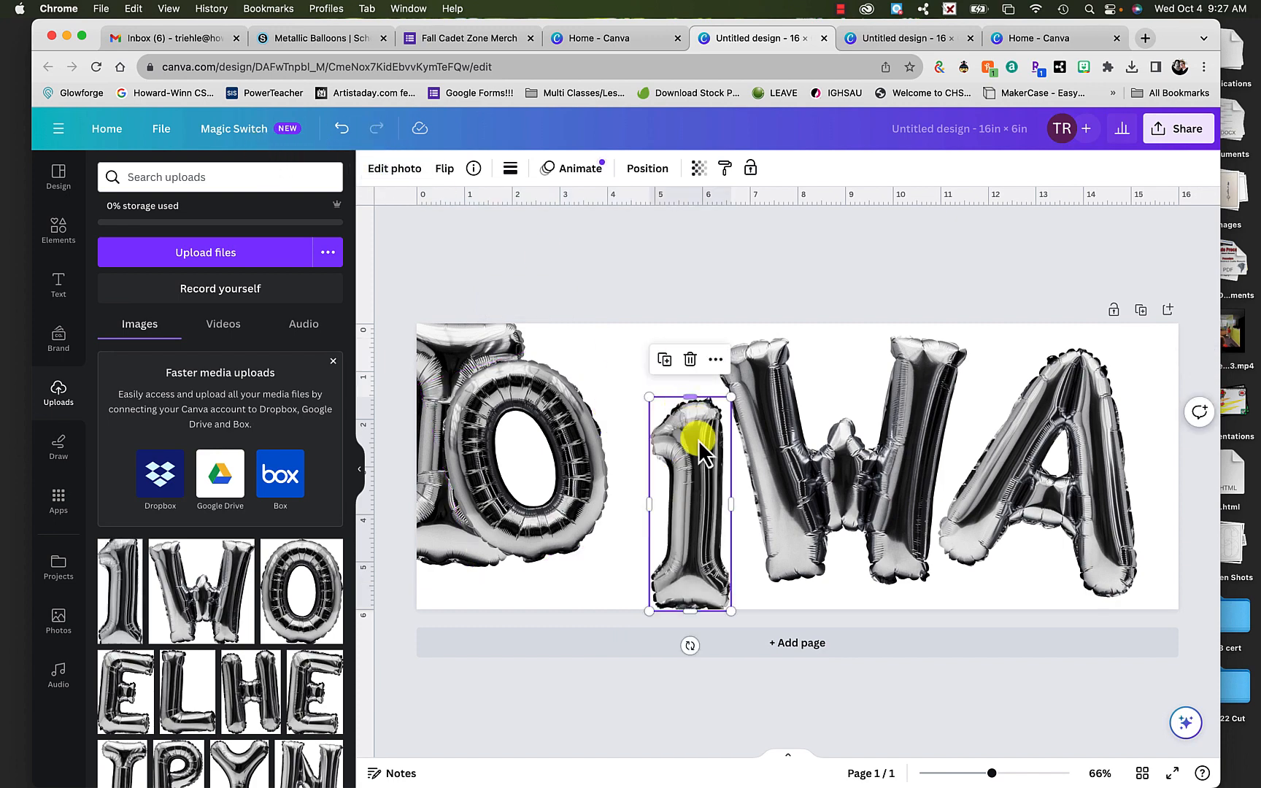
double_click(690, 519)
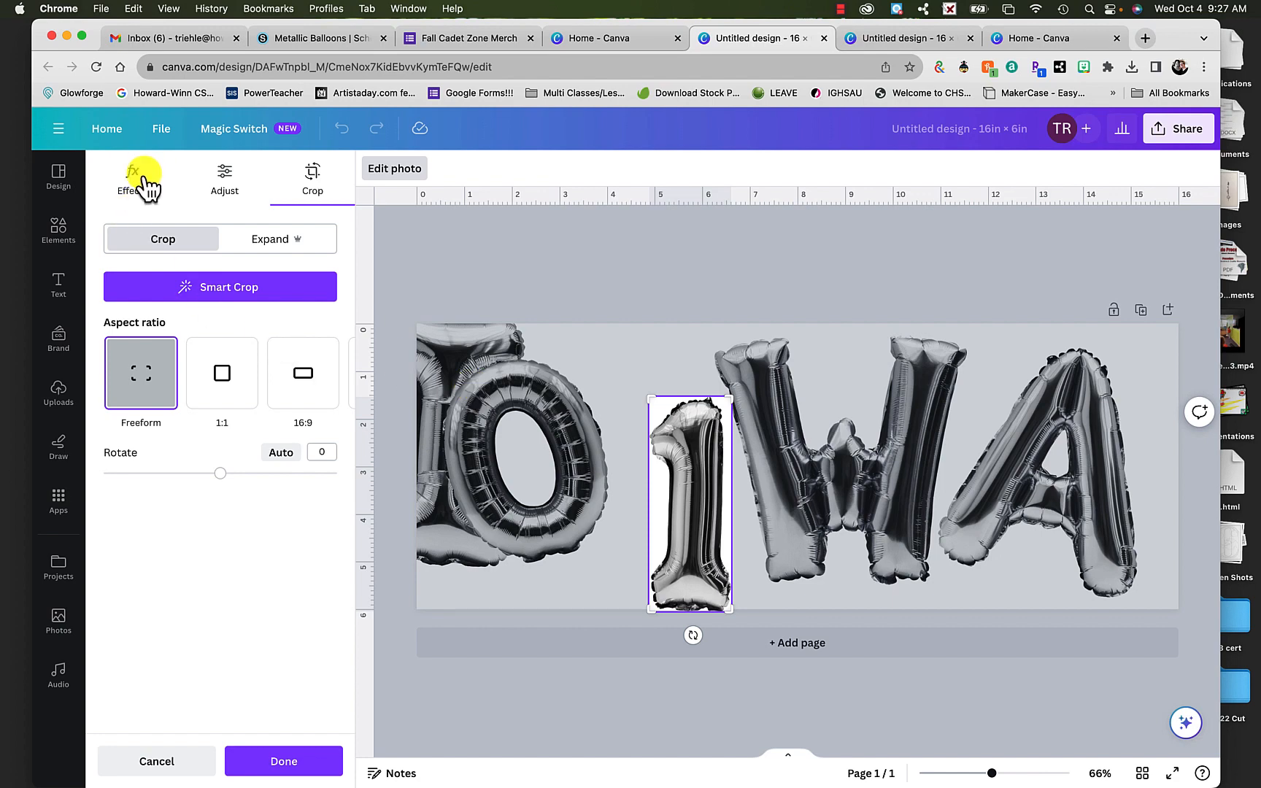
left_click(143, 187)
left_click(147, 305)
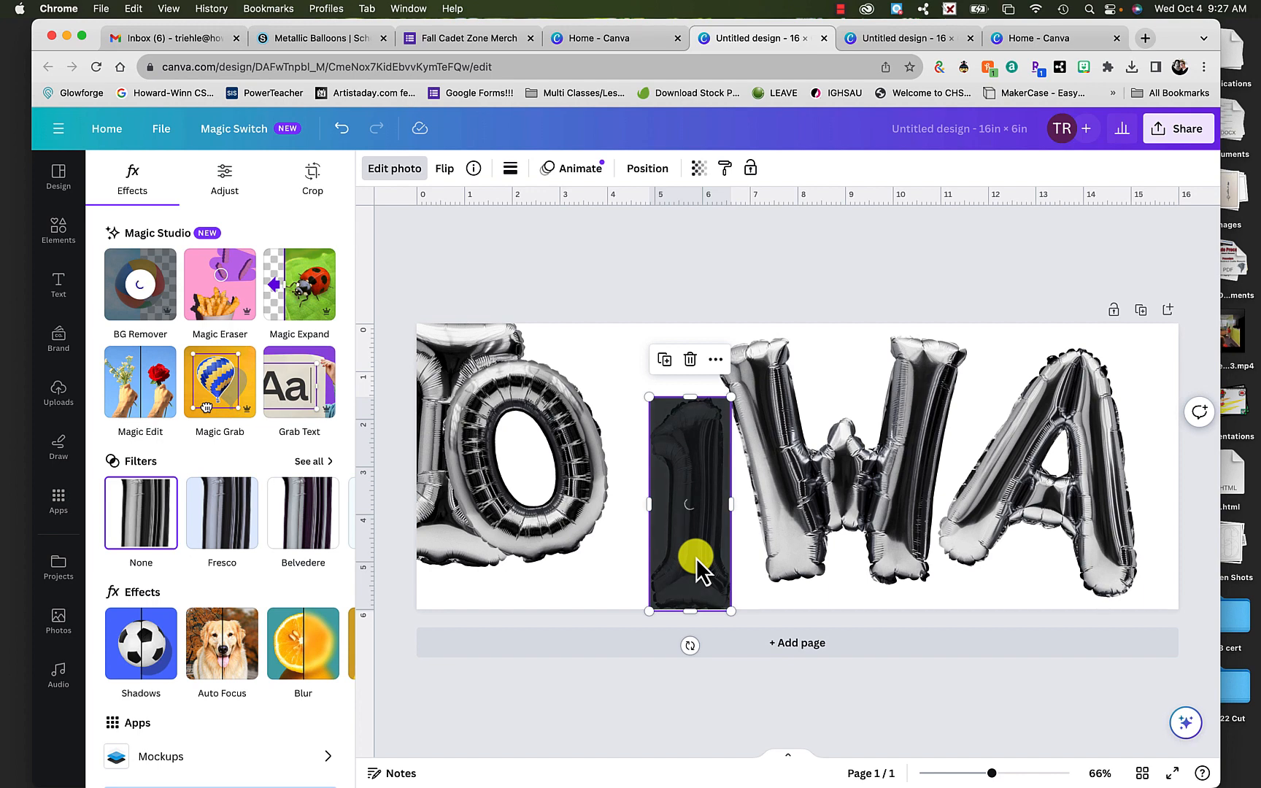
- Move the balloon number 1 to the page's right edge over the A, and return the O beside the W
left_click_drag(696, 559, 1157, 510)
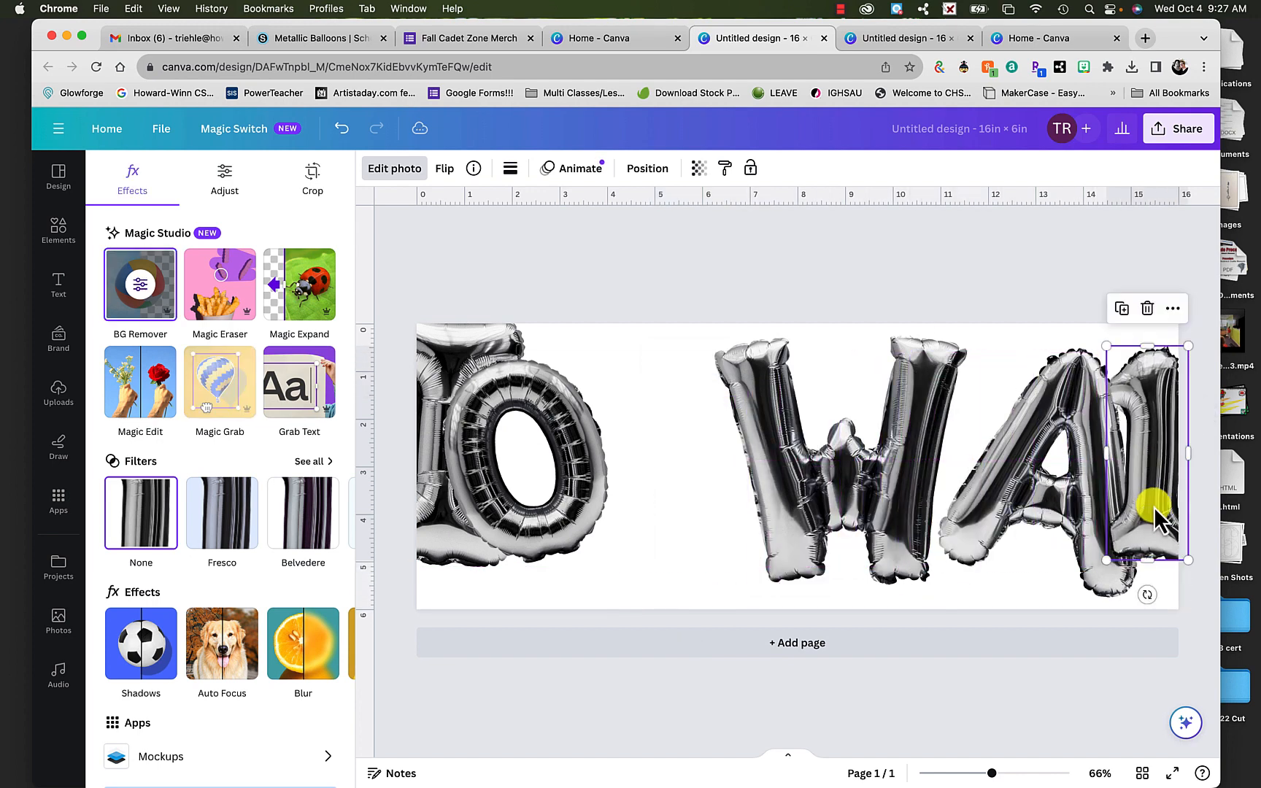
left_click(597, 546)
left_click_drag(603, 526, 683, 555)
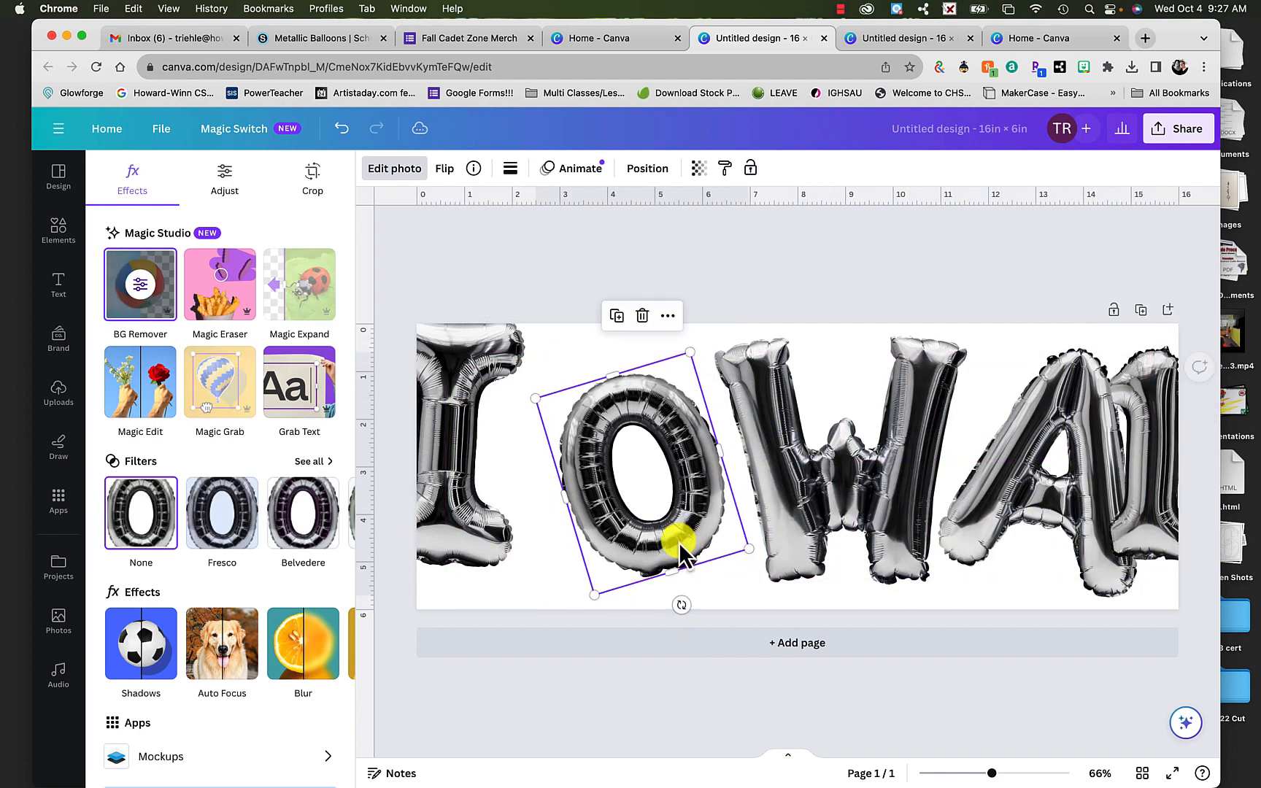
- Move the balloon letter I fully onto the page and shift the O closer to the W
left_click_drag(465, 535, 529, 556)
left_click(674, 535)
left_click_drag(677, 536, 692, 535)
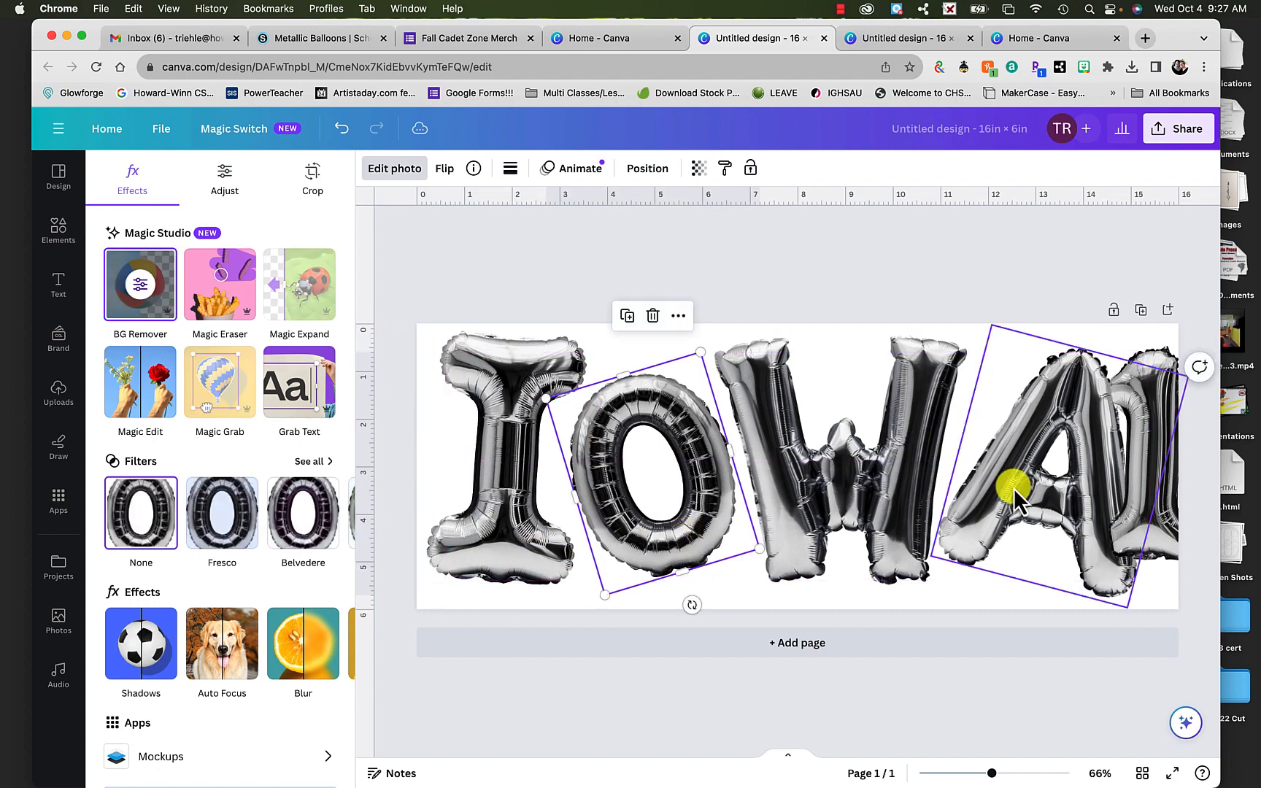
- Shrink the balloon letter W and fit the O and W closely together beside the I
left_click_drag(900, 486, 906, 487)
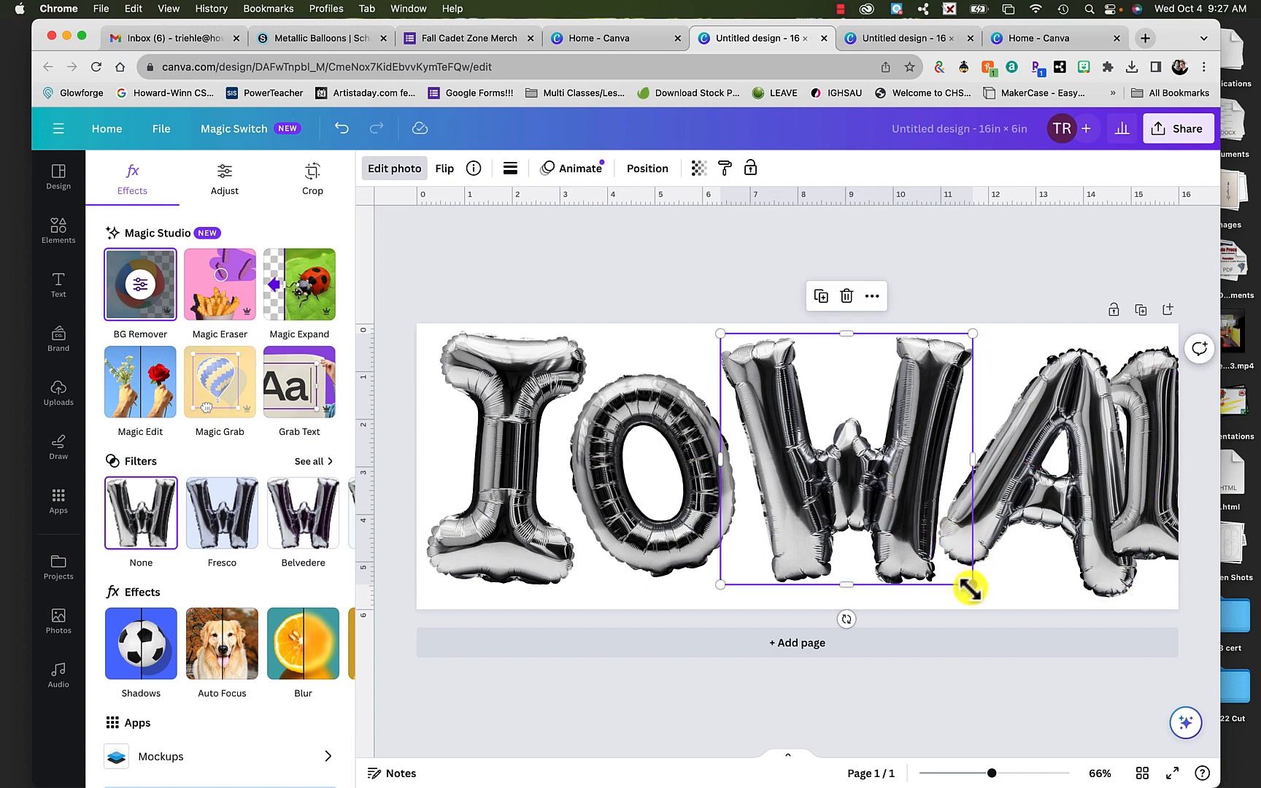
left_click_drag(964, 582, 924, 544)
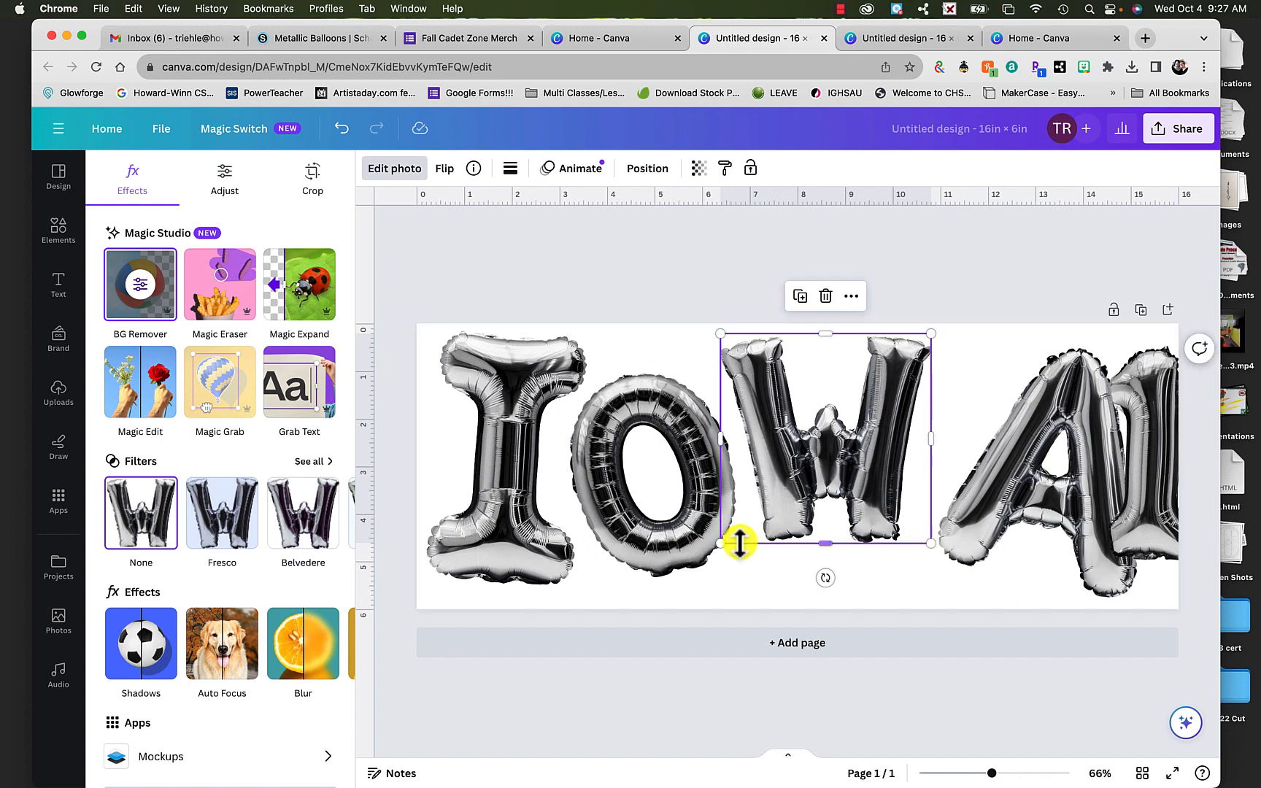
left_click(698, 540)
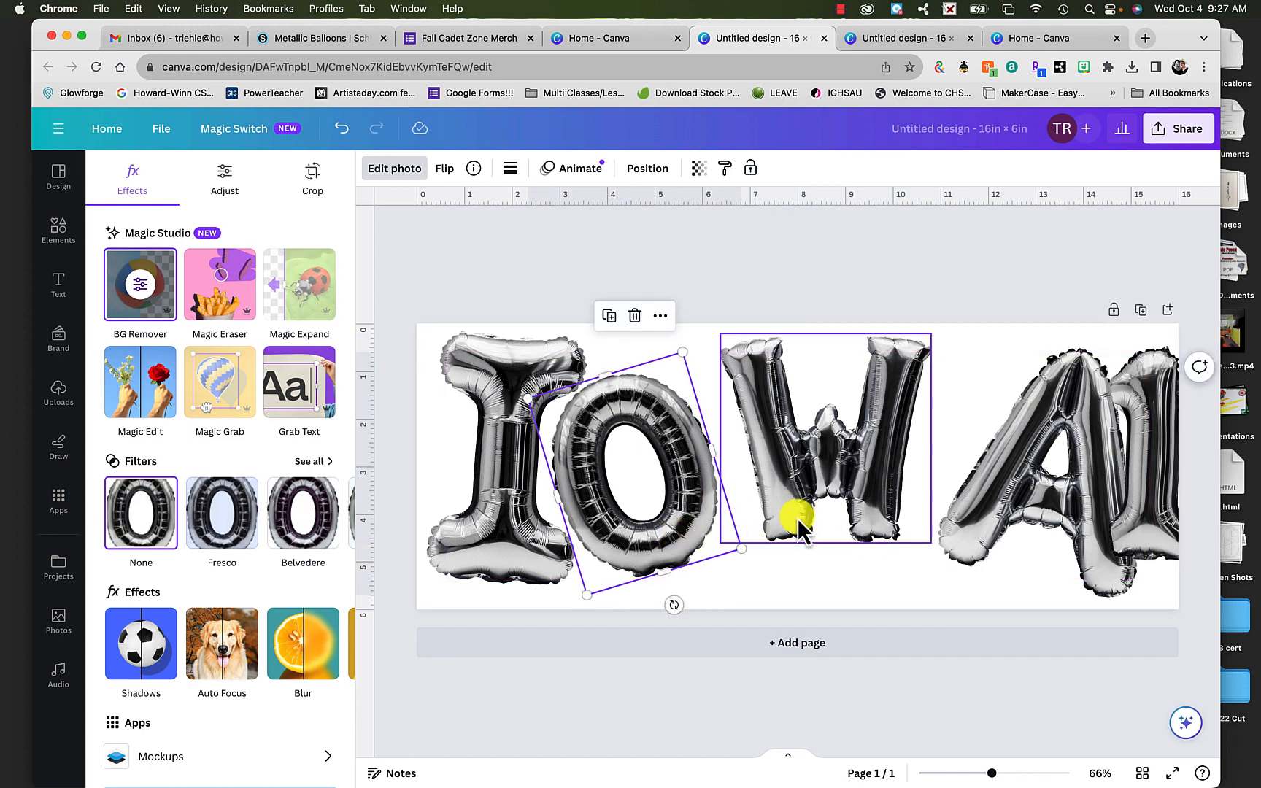
left_click_drag(796, 515, 763, 527)
- Move the balloon letter A beside the W and bring the number 1 fully onto the page behind the A
left_click(949, 515)
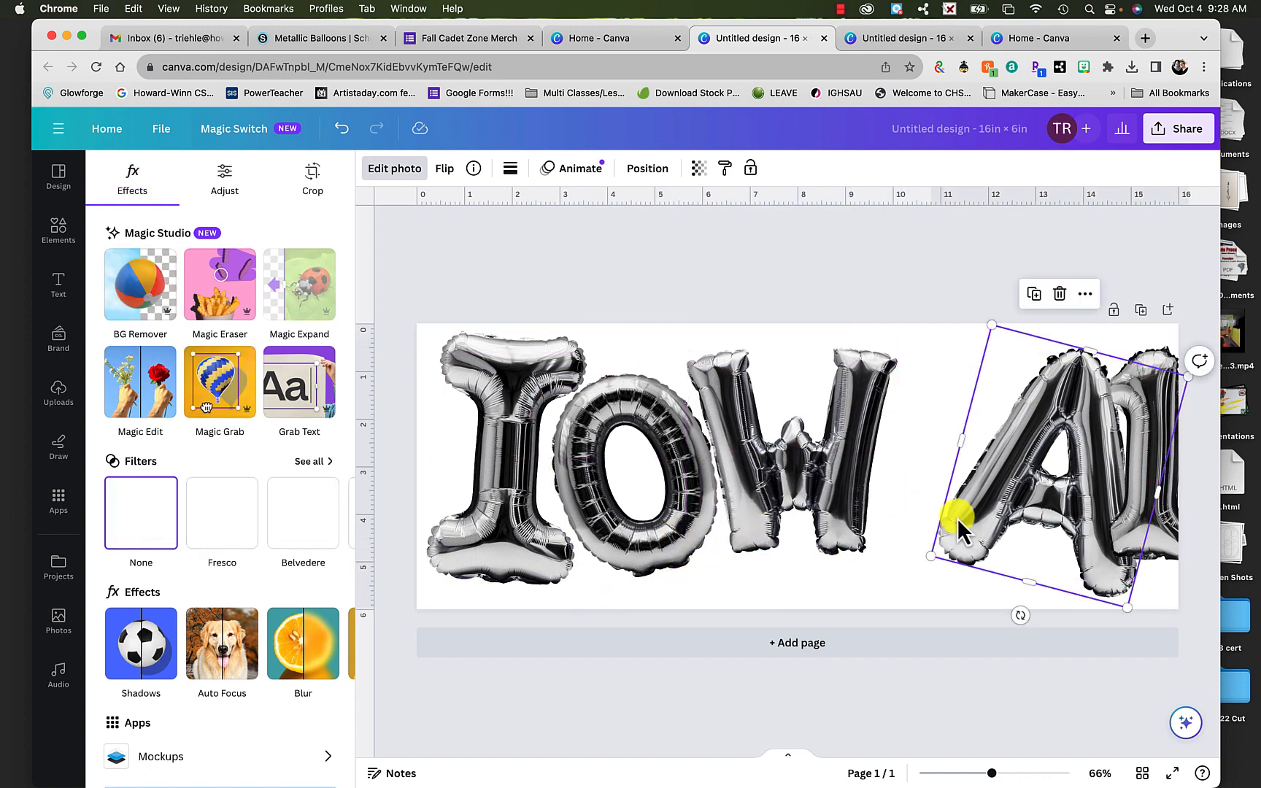
left_click_drag(957, 518, 912, 521)
left_click_drag(1146, 507, 1106, 493)
left_click(1005, 501)
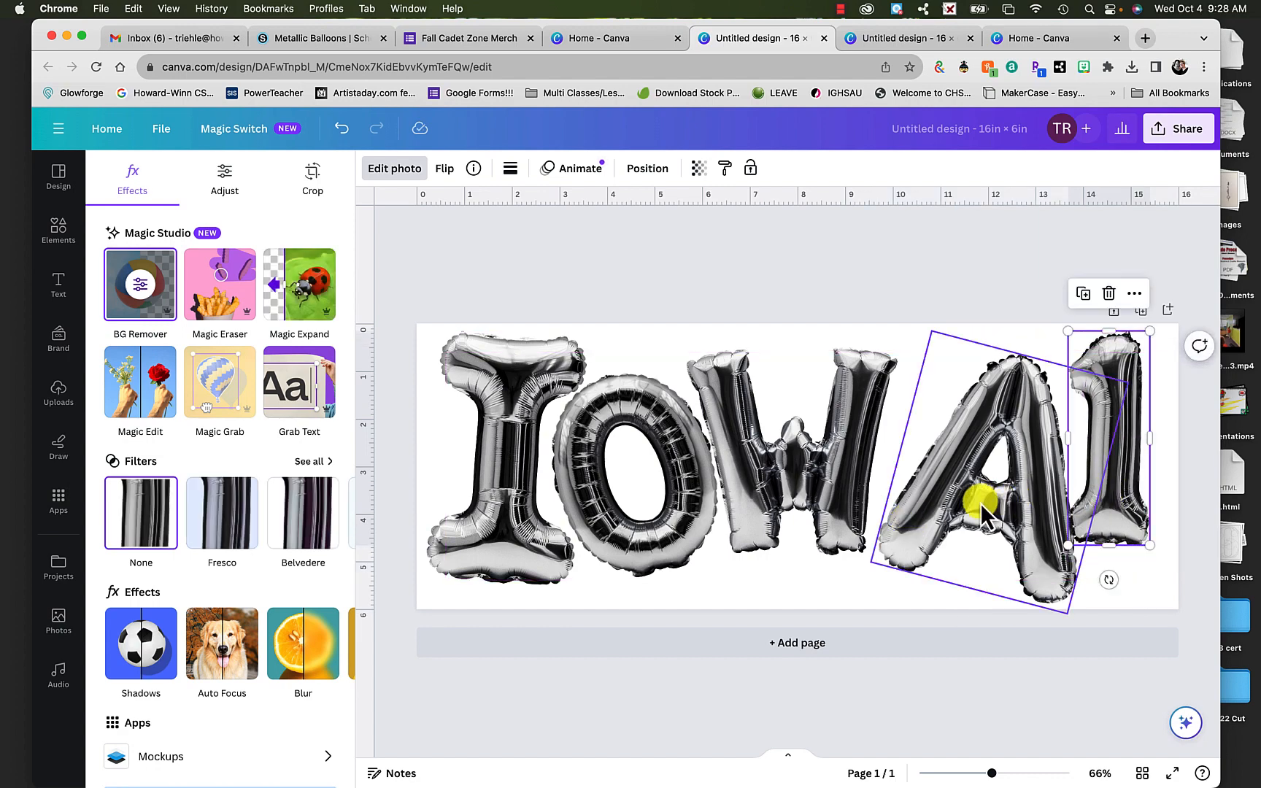
left_click_drag(980, 501, 969, 507)
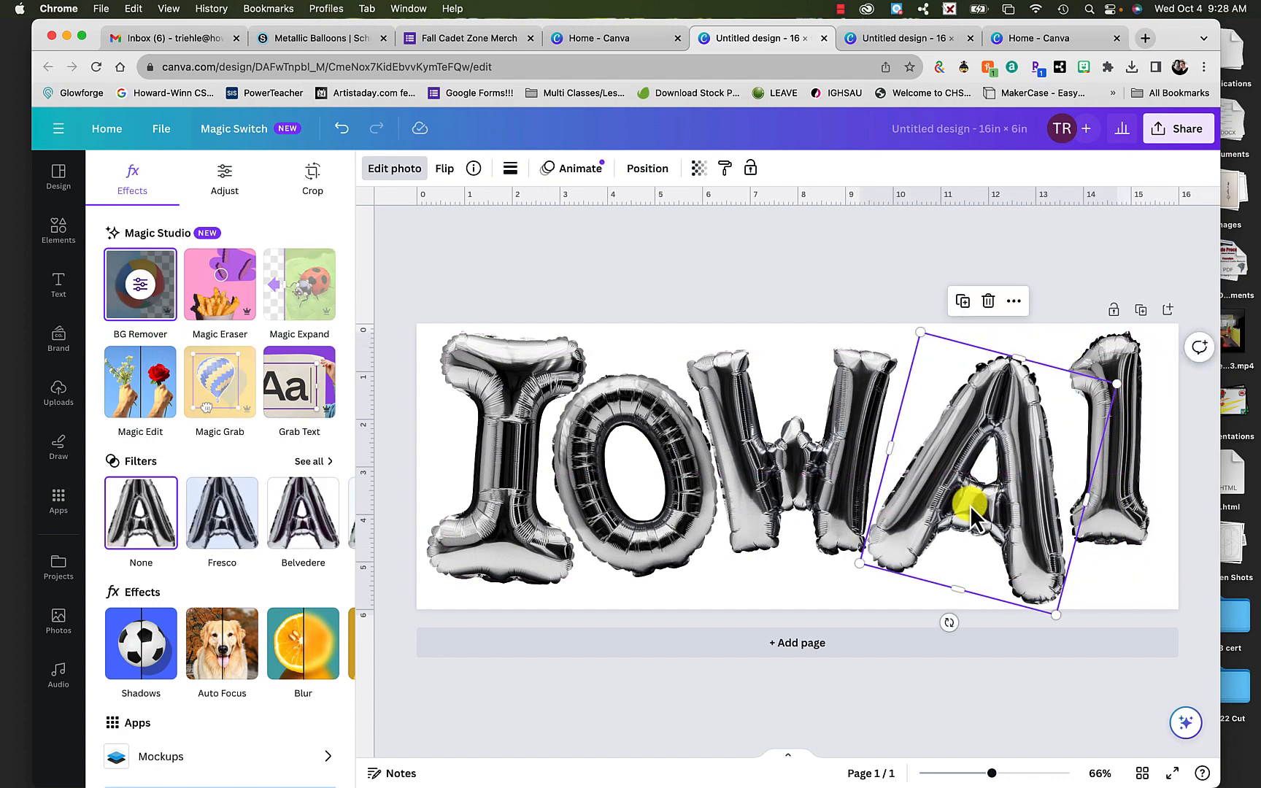
- Raise the W toward the page's upper edge, resize the A to about 4.2 × 4.9 in and fit it against the W
left_click_drag(852, 467, 867, 446)
left_click(922, 519)
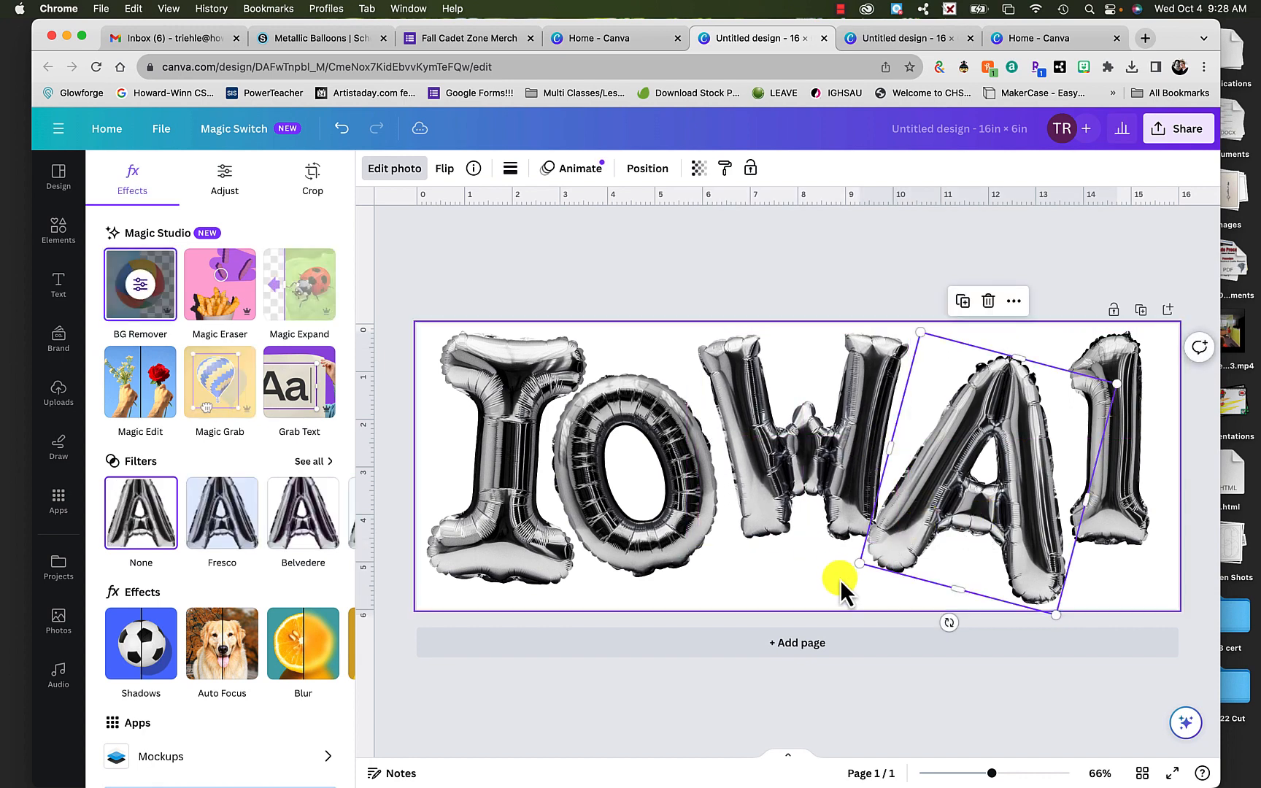
left_click_drag(868, 561, 922, 545)
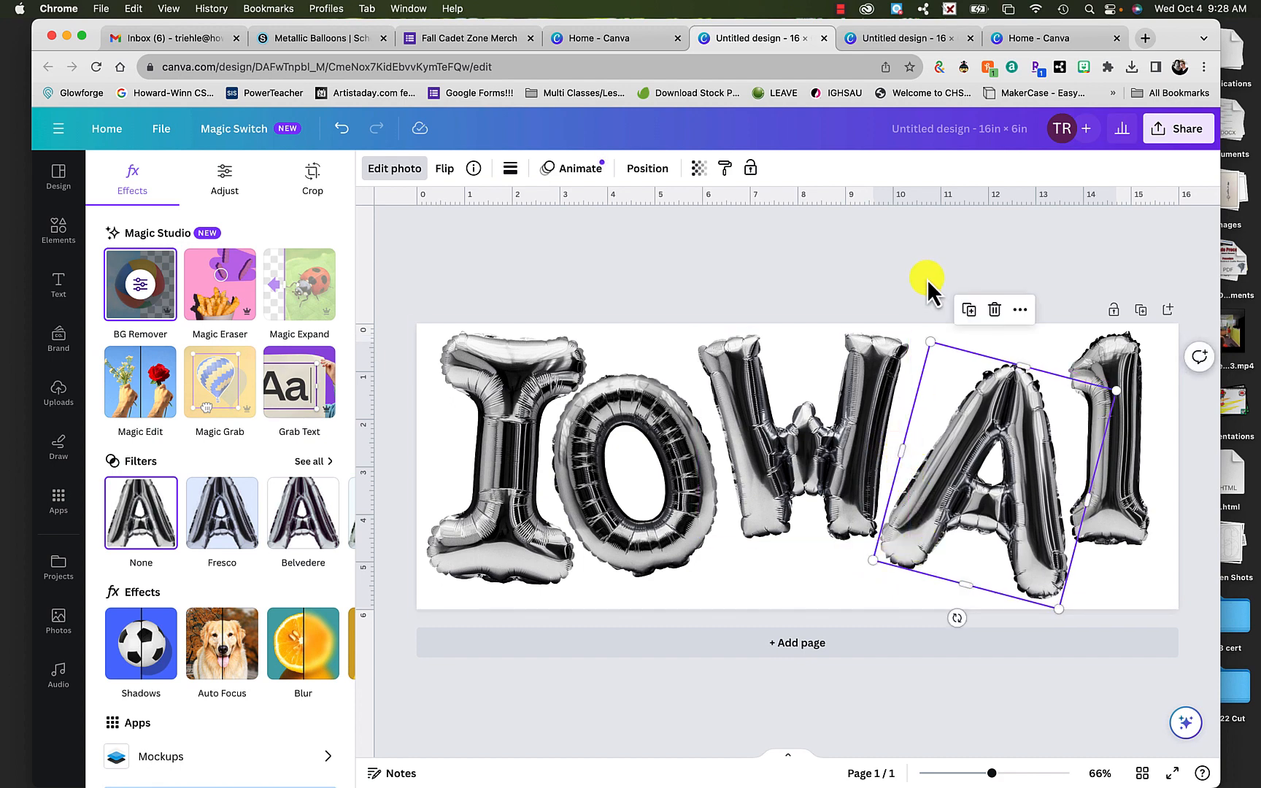
left_click_drag(927, 340, 925, 330)
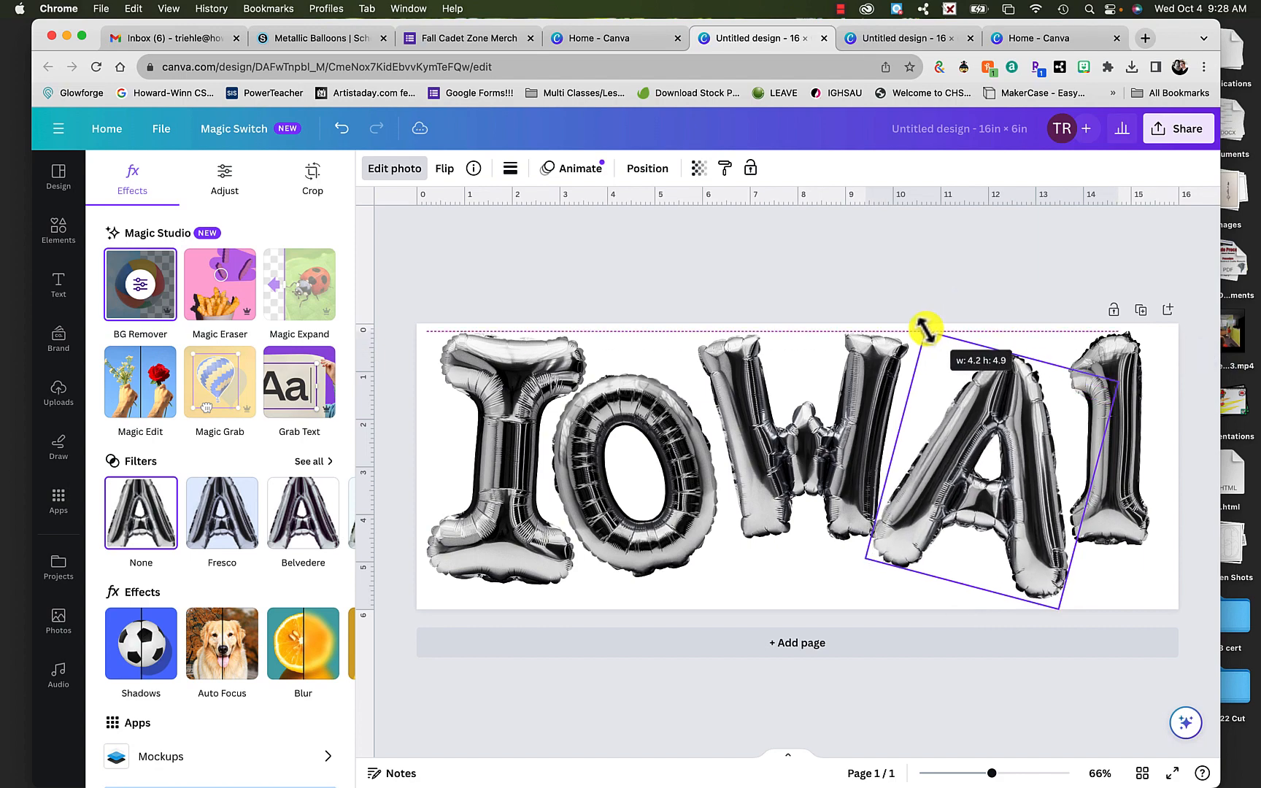
left_click_drag(895, 442, 937, 454)
key("super+z")
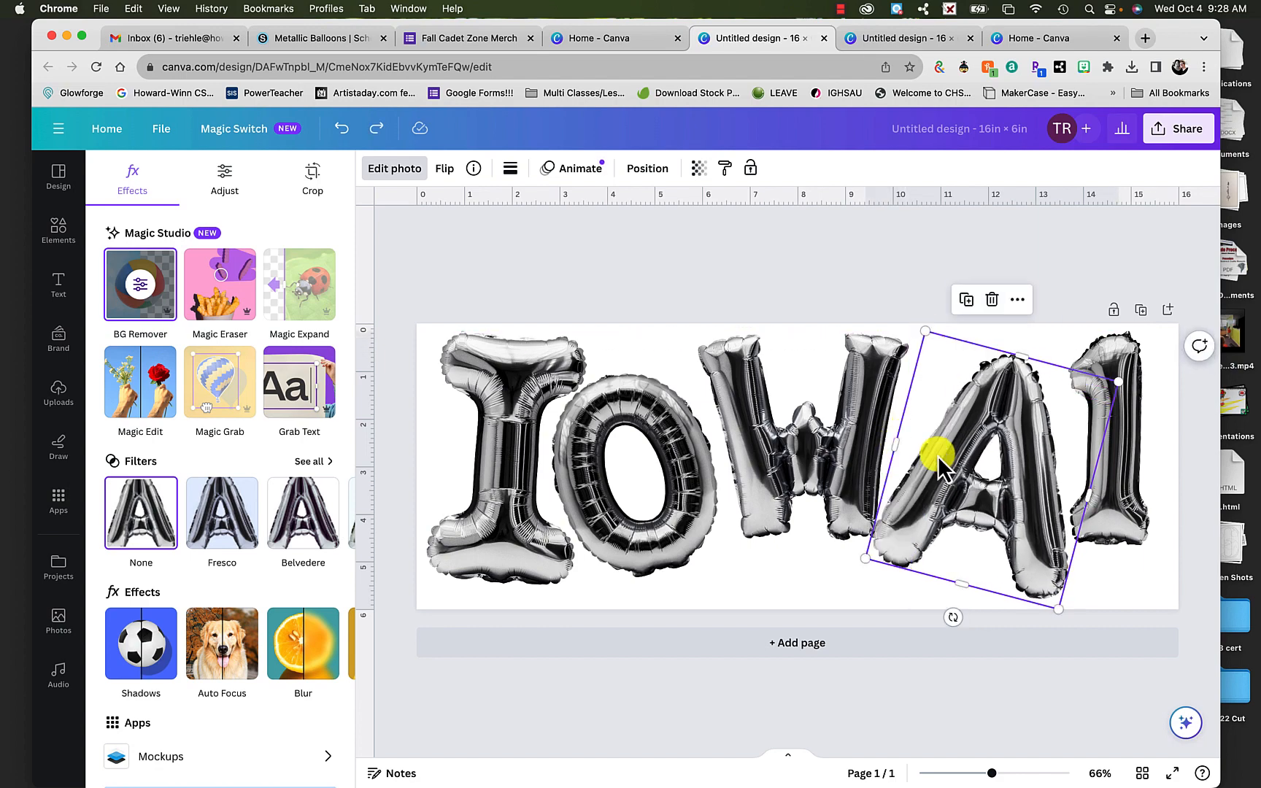
left_click_drag(932, 489, 934, 491)
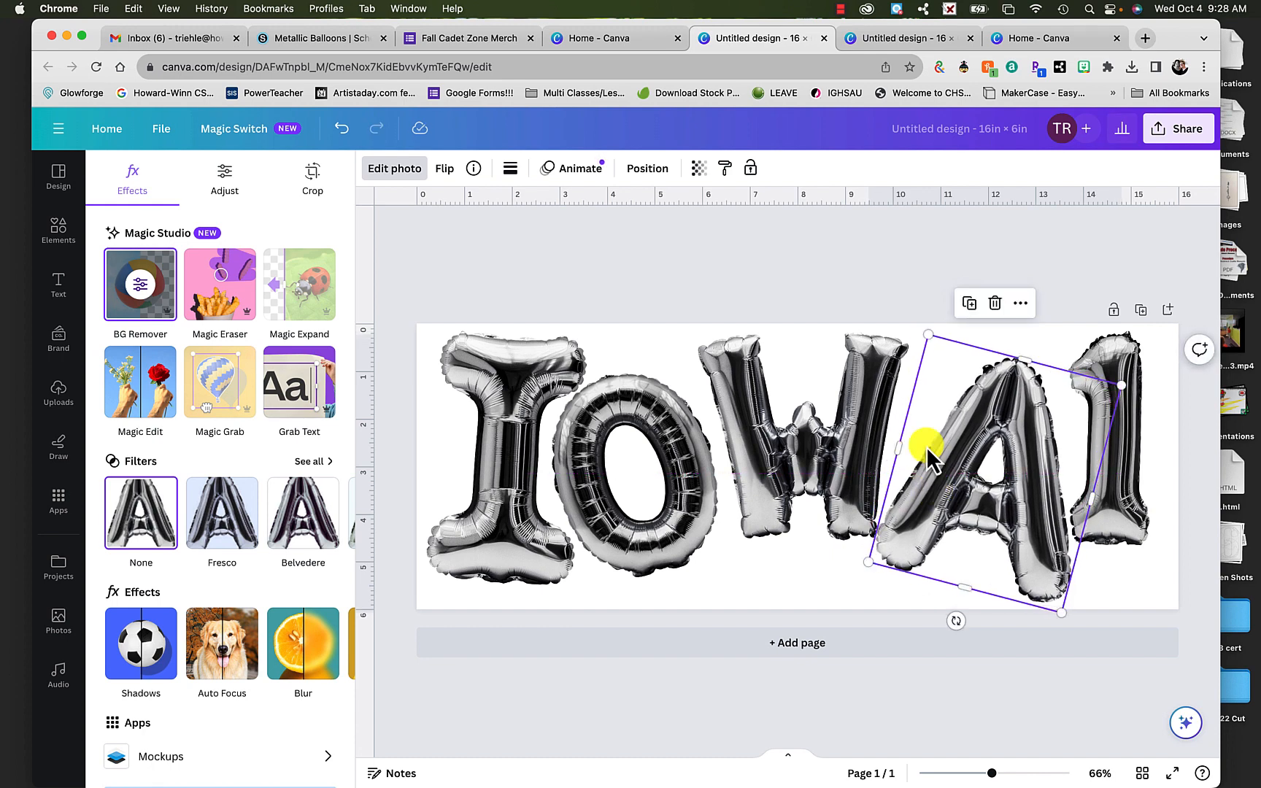
- Shift the balloon number 1 down and right, clear of the A, and deselect it
left_click(732, 249)
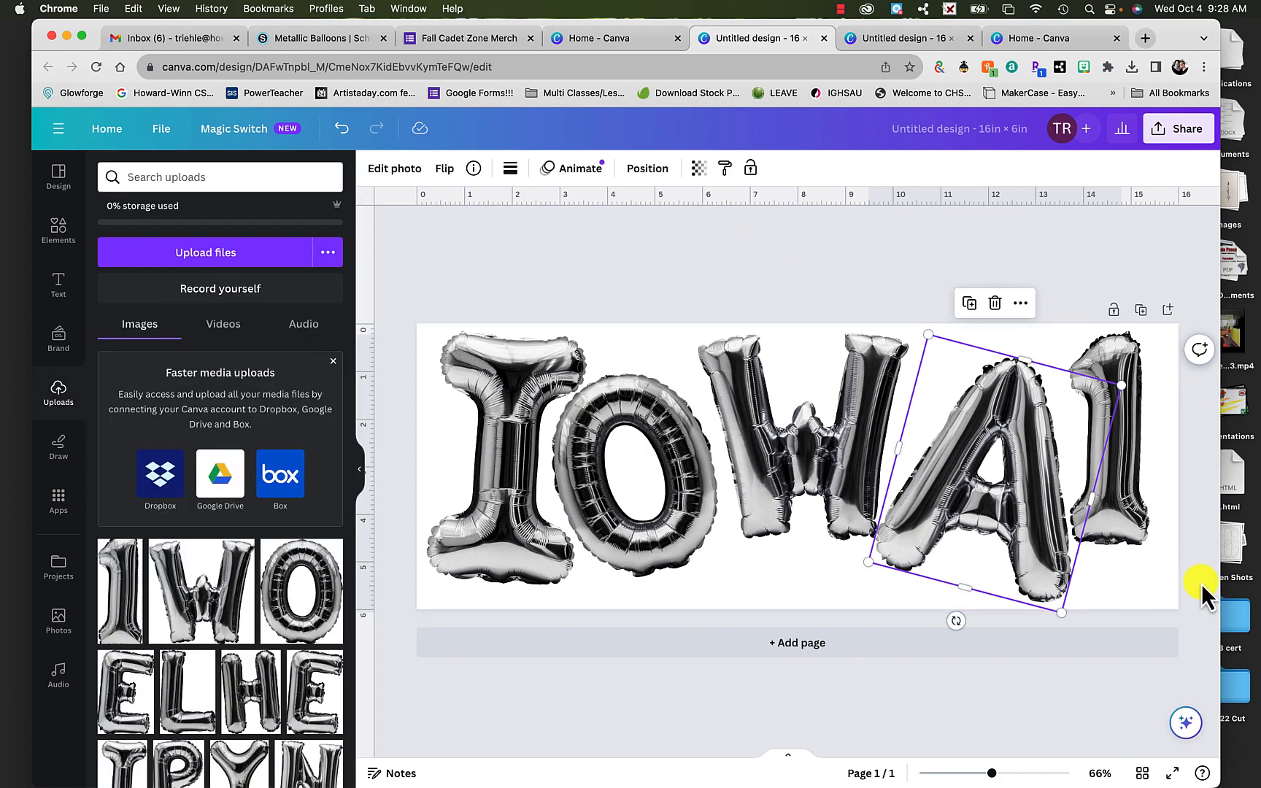
left_click_drag(1138, 528, 1151, 562)
left_click(962, 240)
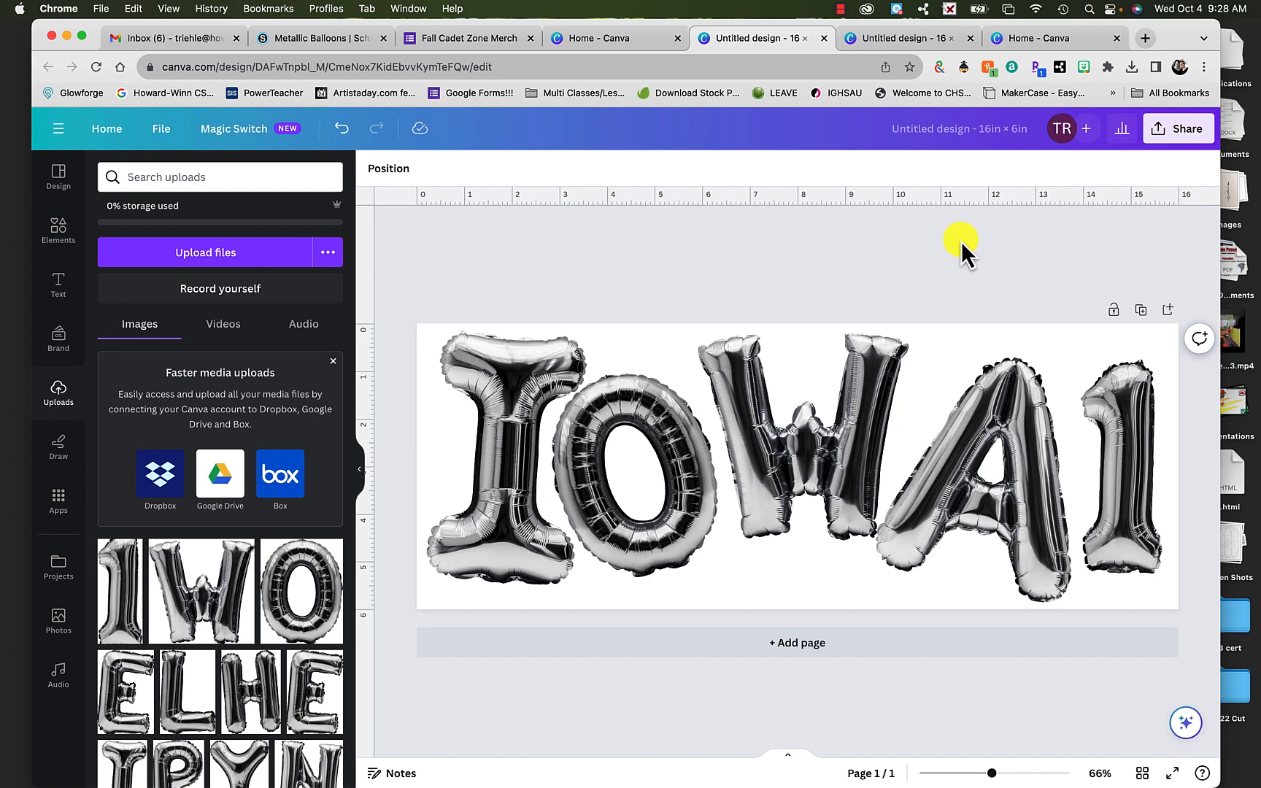
- Apply a Drop shadow effect to the balloon letter I
left_click(483, 399)
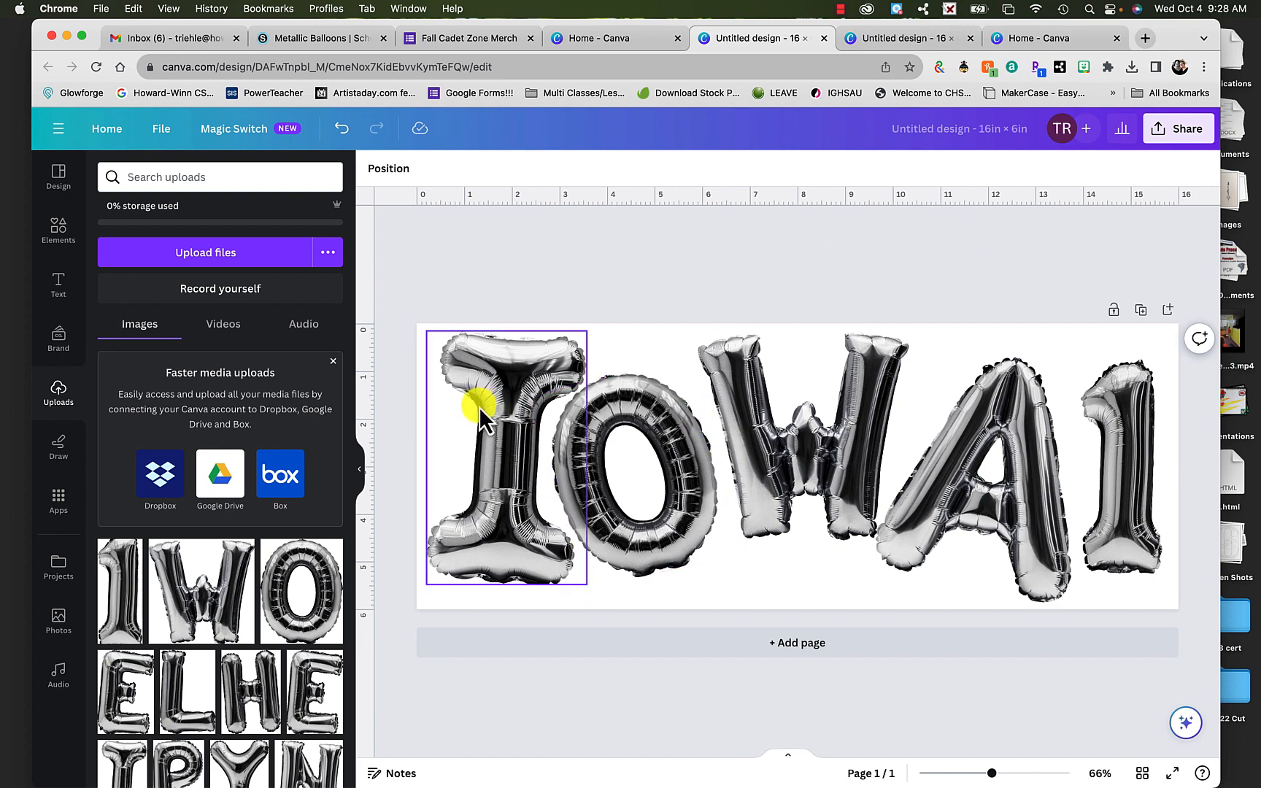
double_click(478, 408)
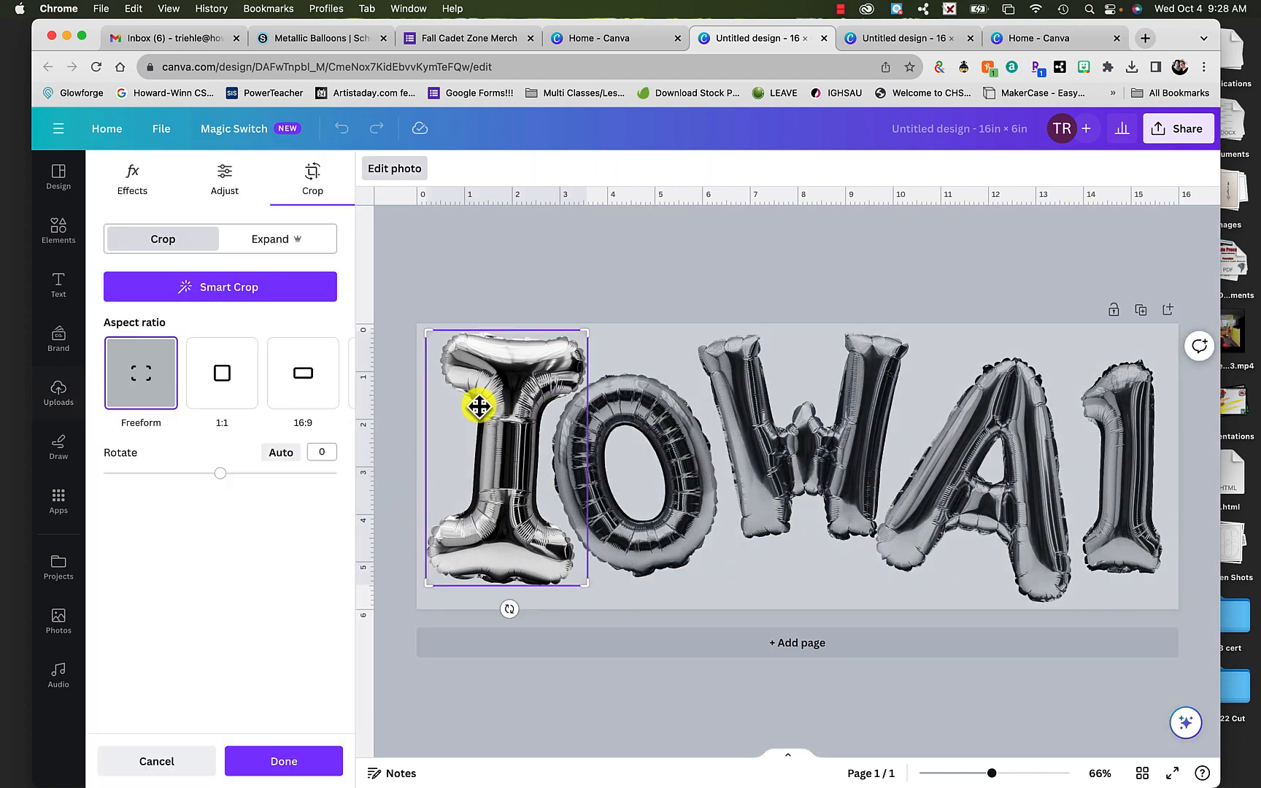
left_click(120, 176)
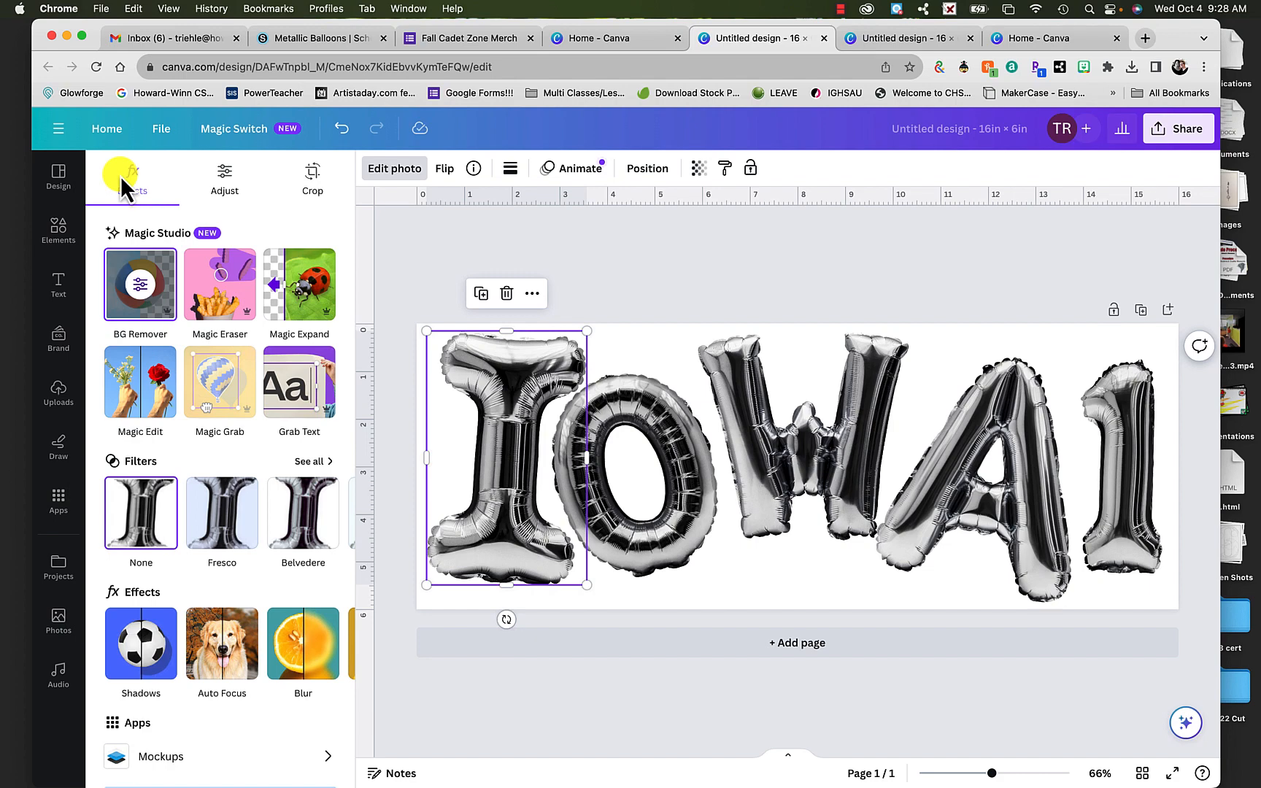
left_click(131, 653)
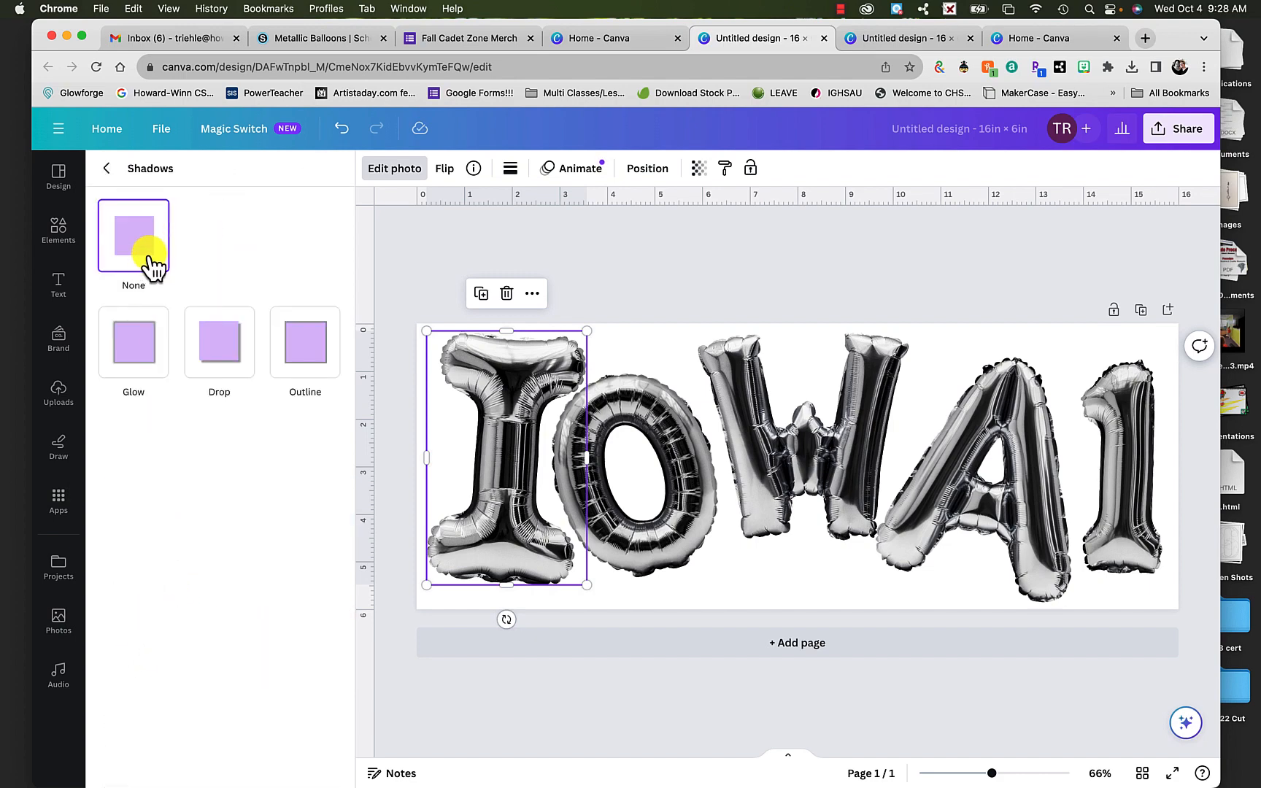
left_click(217, 362)
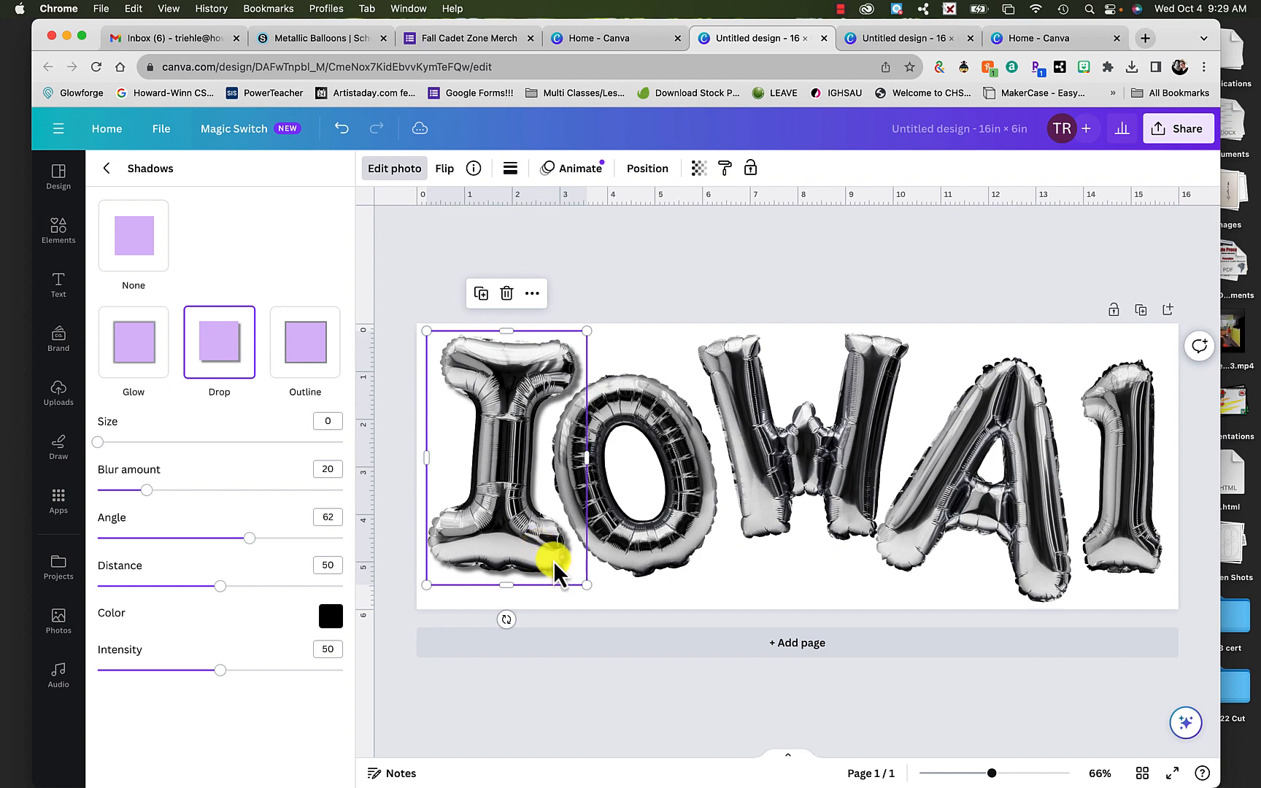
- Set the I's drop shadow to size 9, blur amount 16 and intensity 60
left_click_drag(108, 440, 120, 442)
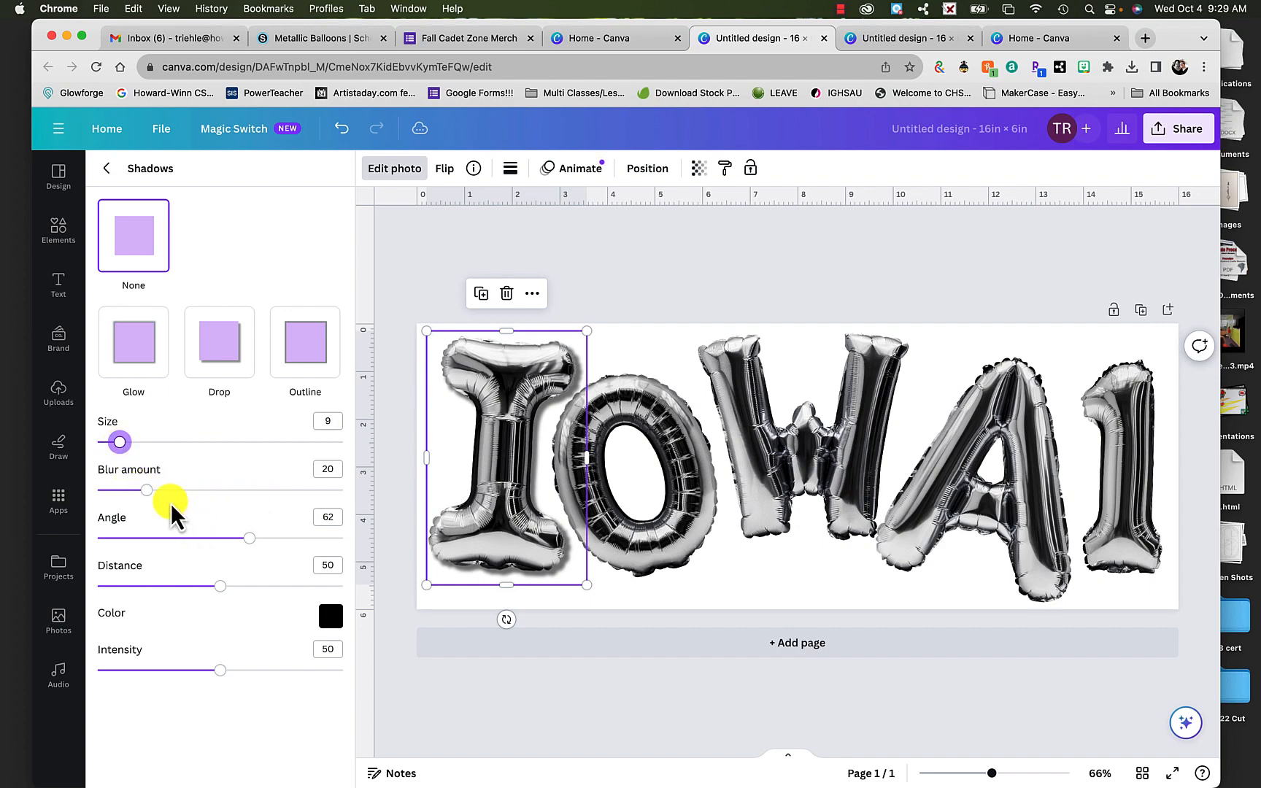
mouse_move(146, 492)
left_mouse_down()
mouse_move(73, 470)
mouse_move(137, 478)
left_mouse_up()
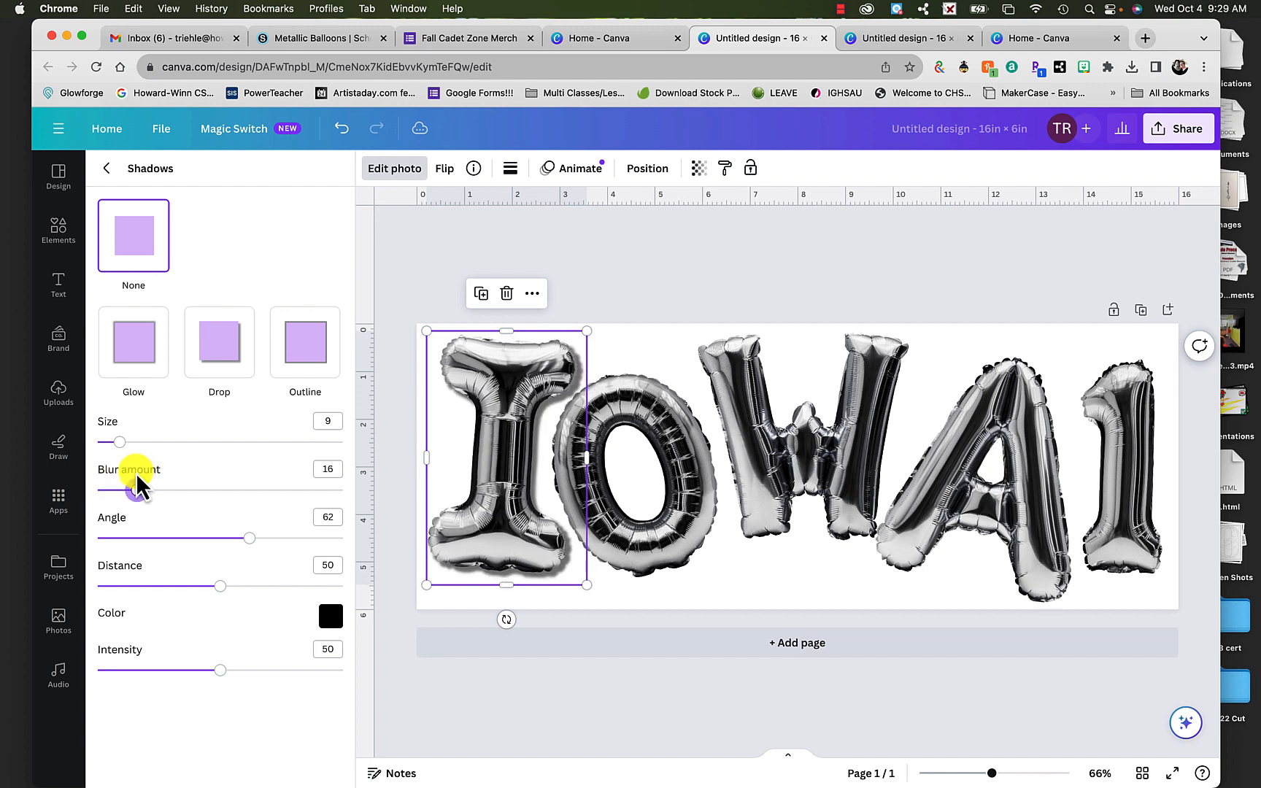
mouse_move(220, 587)
left_mouse_down()
mouse_move(280, 588)
mouse_move(220, 588)
left_mouse_up()
left_click_drag(221, 670, 245, 671)
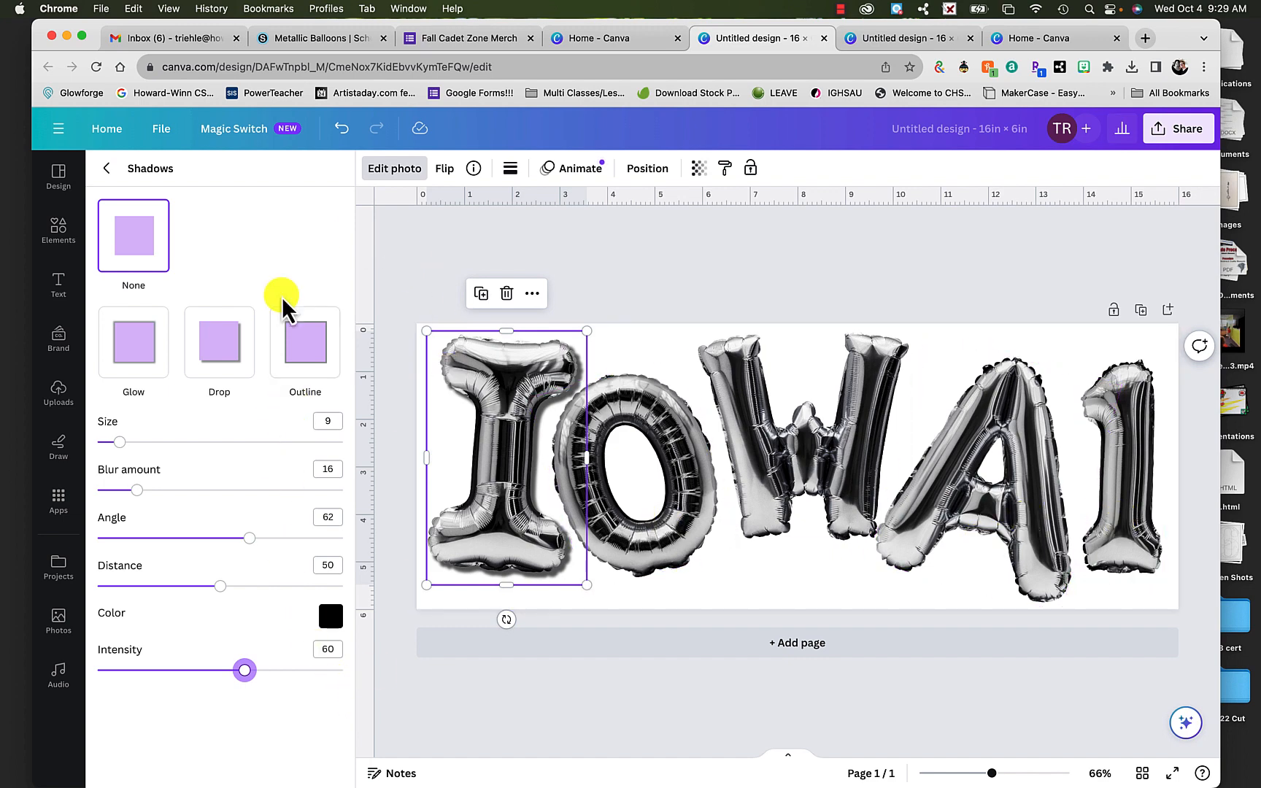
- Apply a Drop shadow to the balloon letter O with size 9
left_click(641, 554)
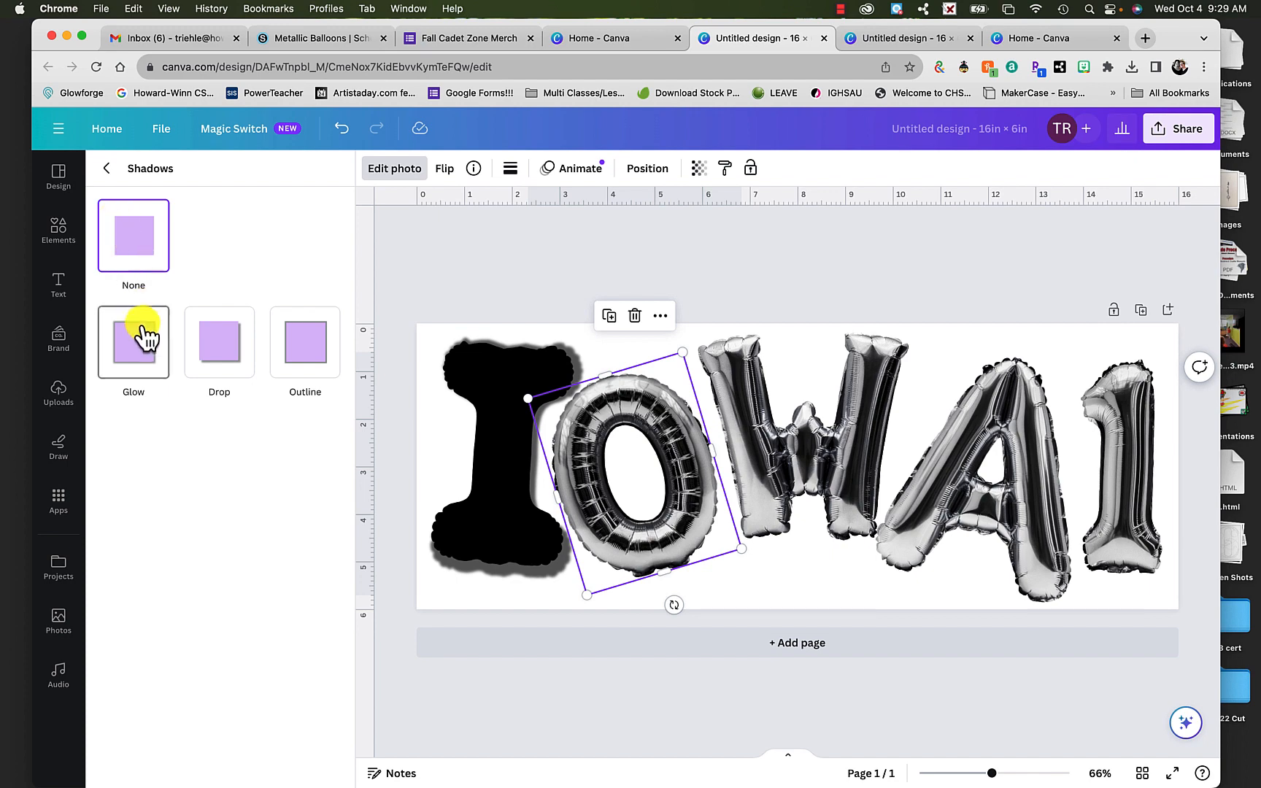
left_click(232, 365)
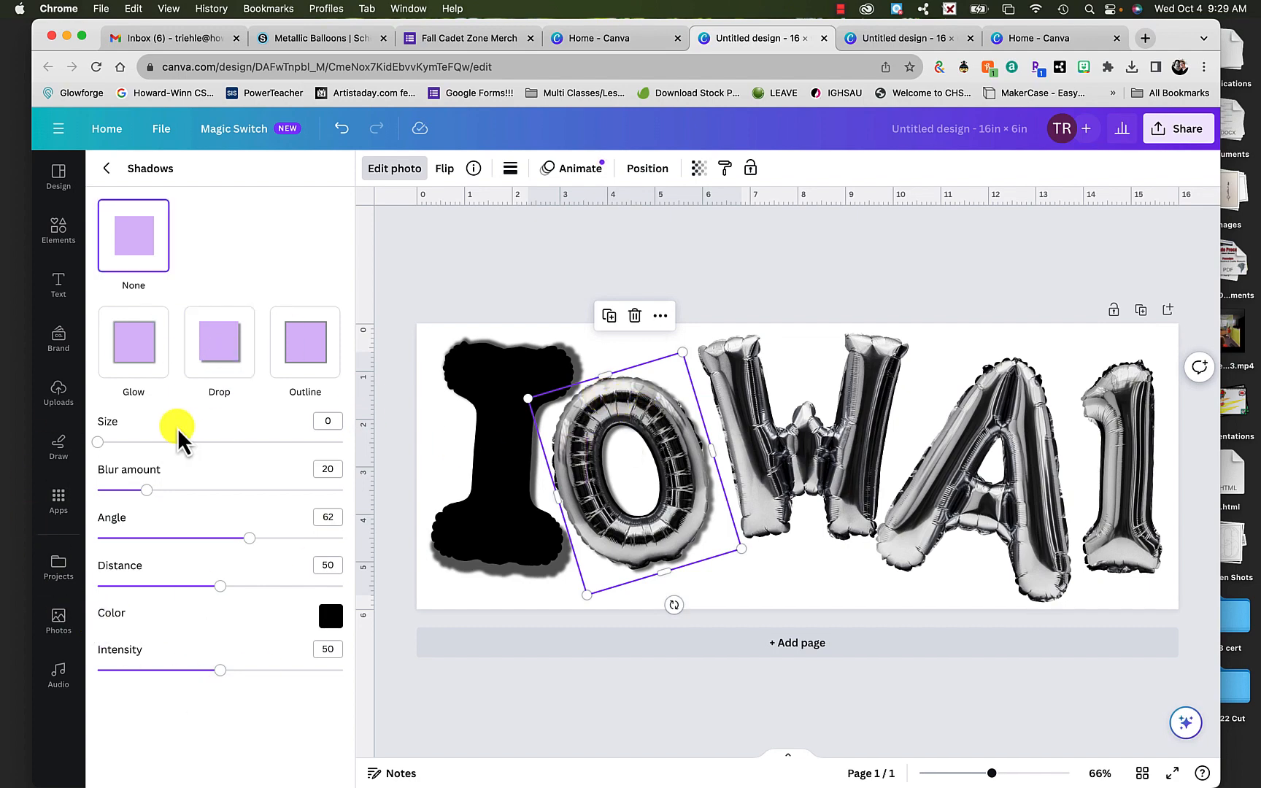
left_click_drag(104, 442, 119, 443)
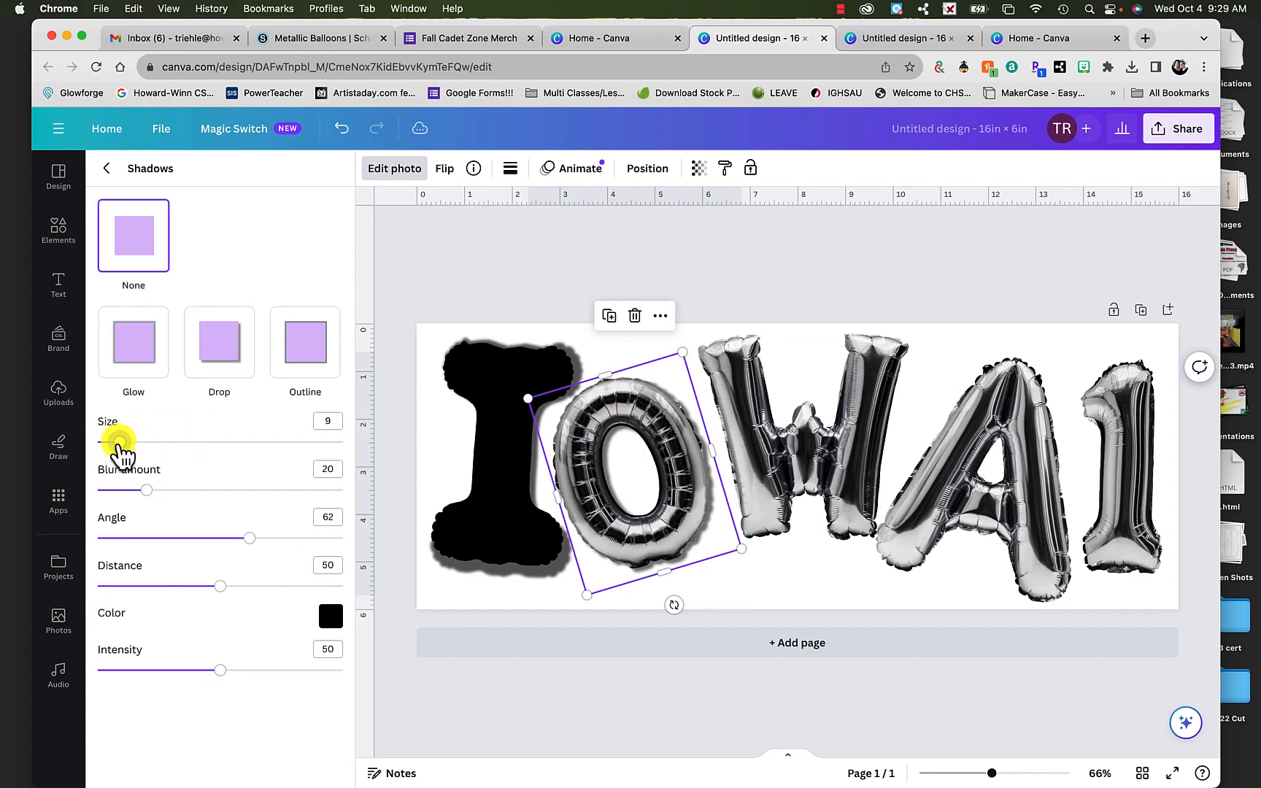
left_click(820, 454)
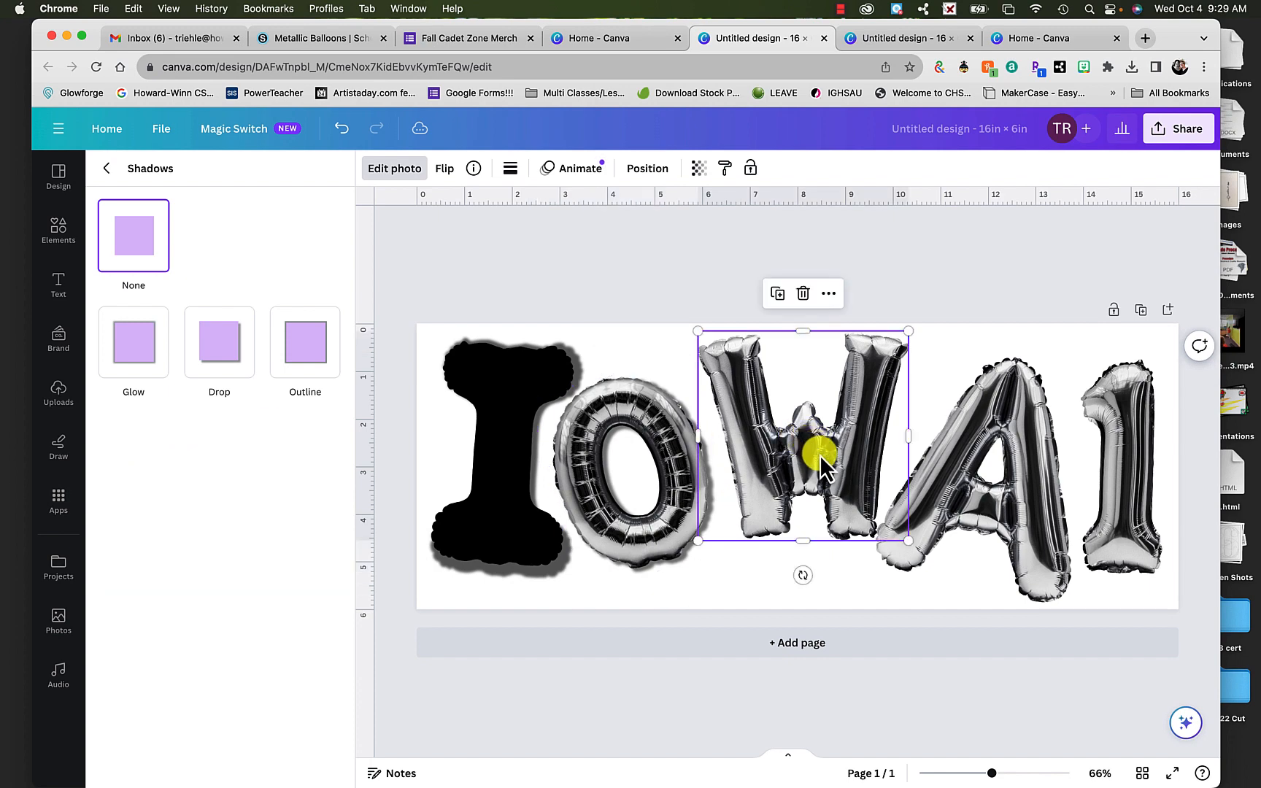
left_click(974, 507)
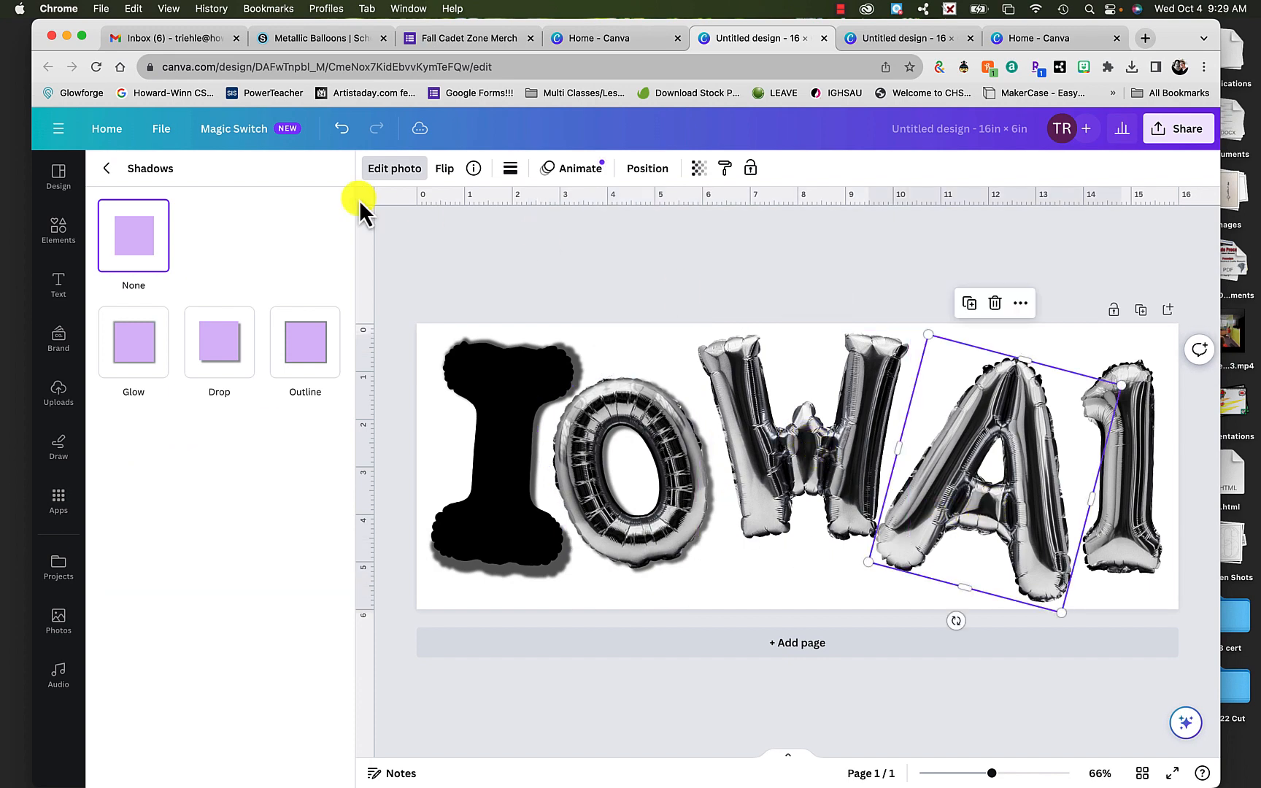
left_click(106, 169)
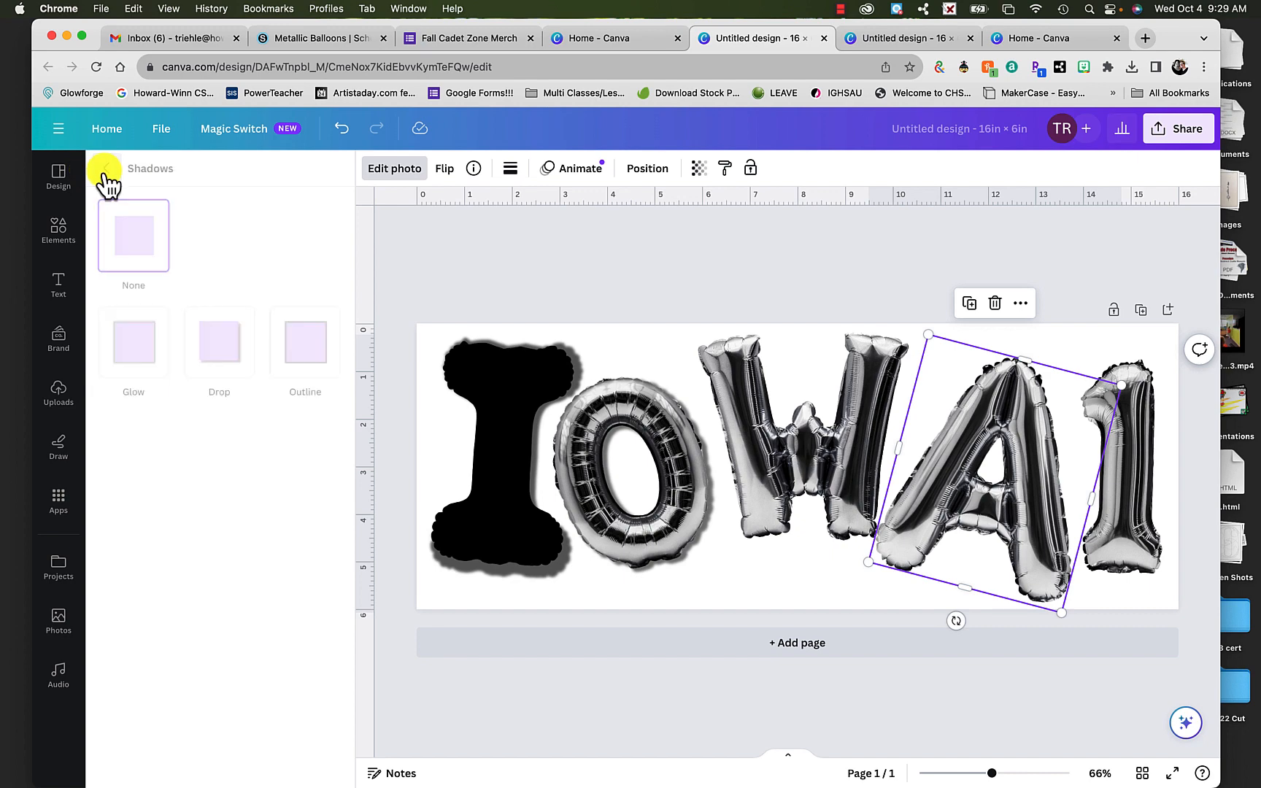
- Try to restore the balloon letter I's metallic look by reselecting it, reopening its crop and applying it
left_click(511, 413)
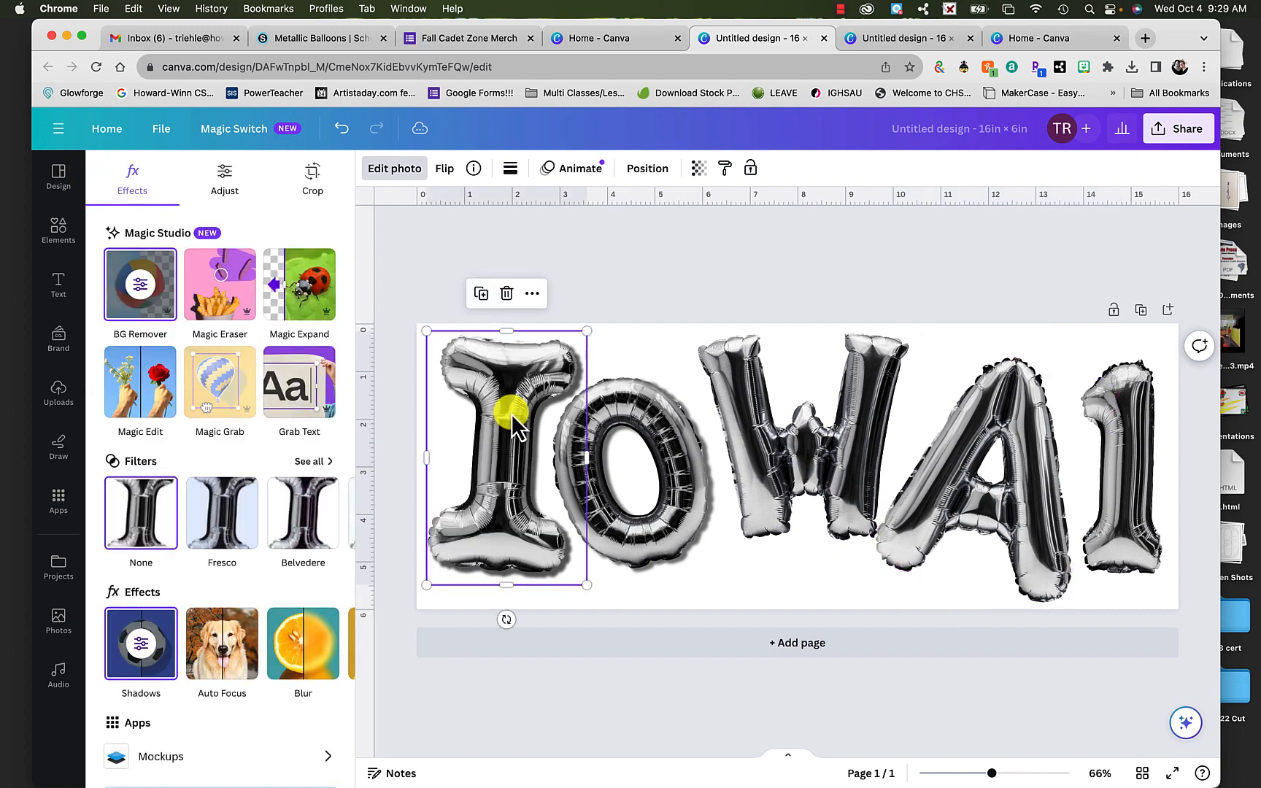
left_click(694, 307)
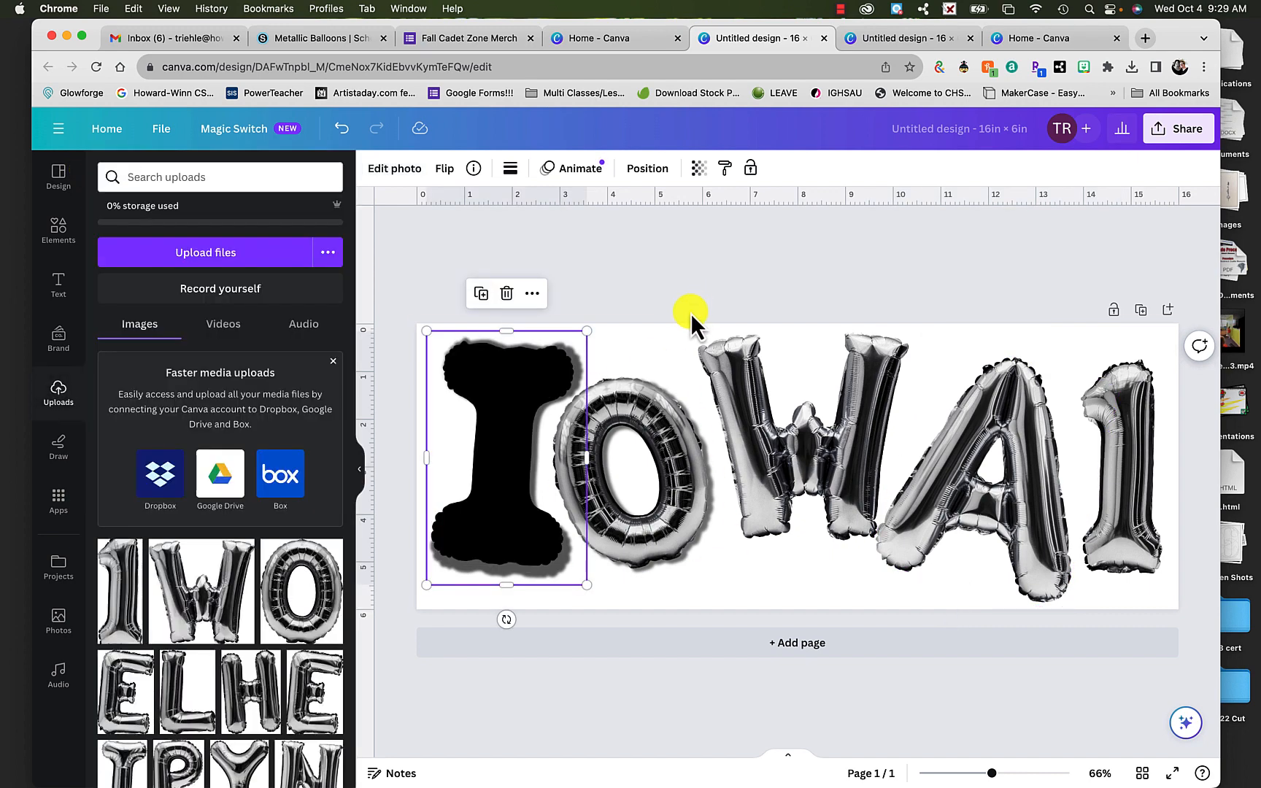
left_click(685, 250)
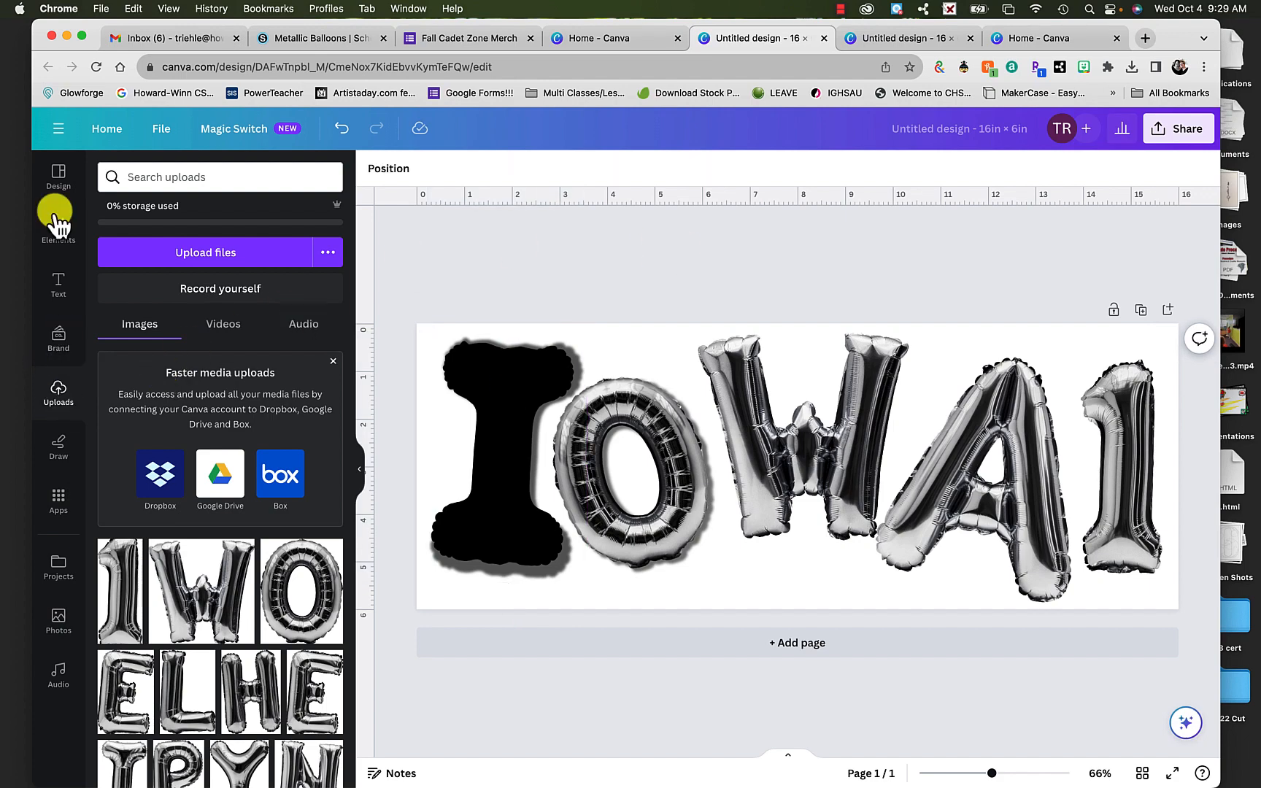
left_click(54, 177)
left_click(493, 410)
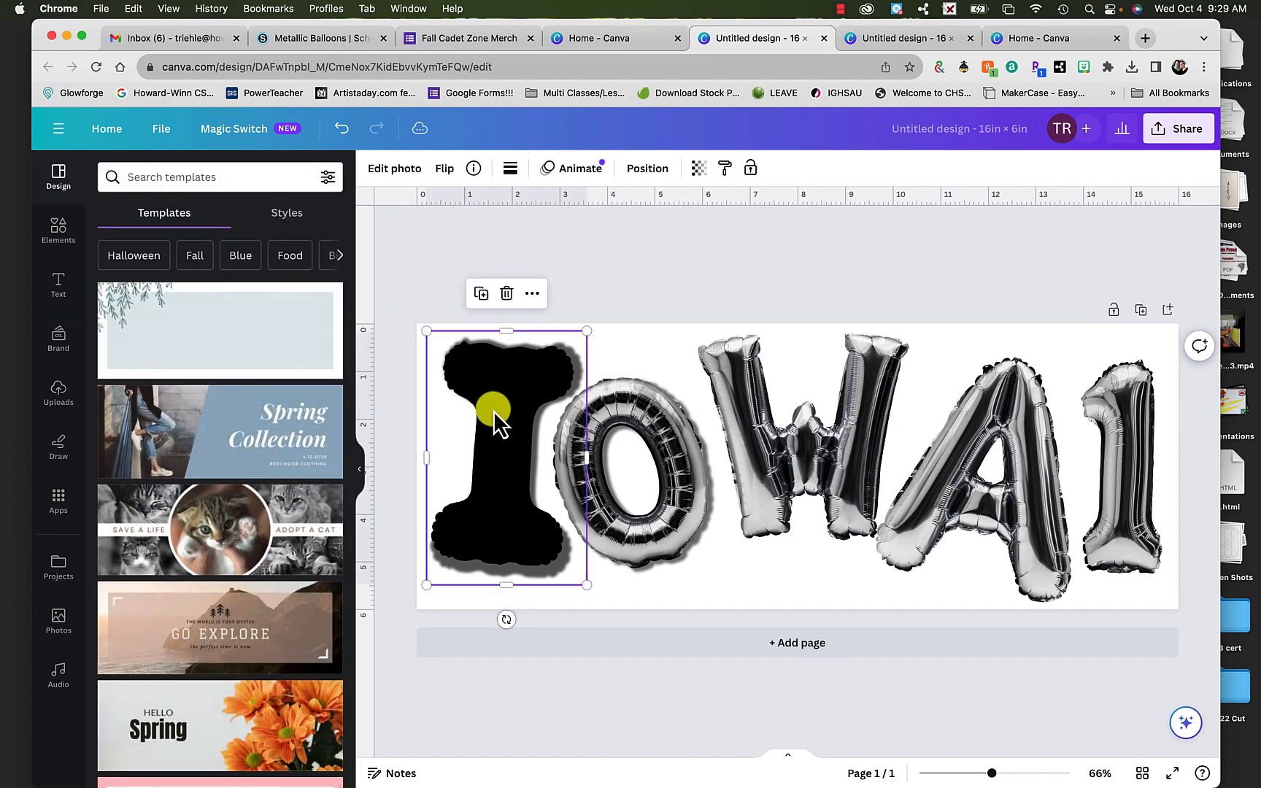
double_click(493, 410)
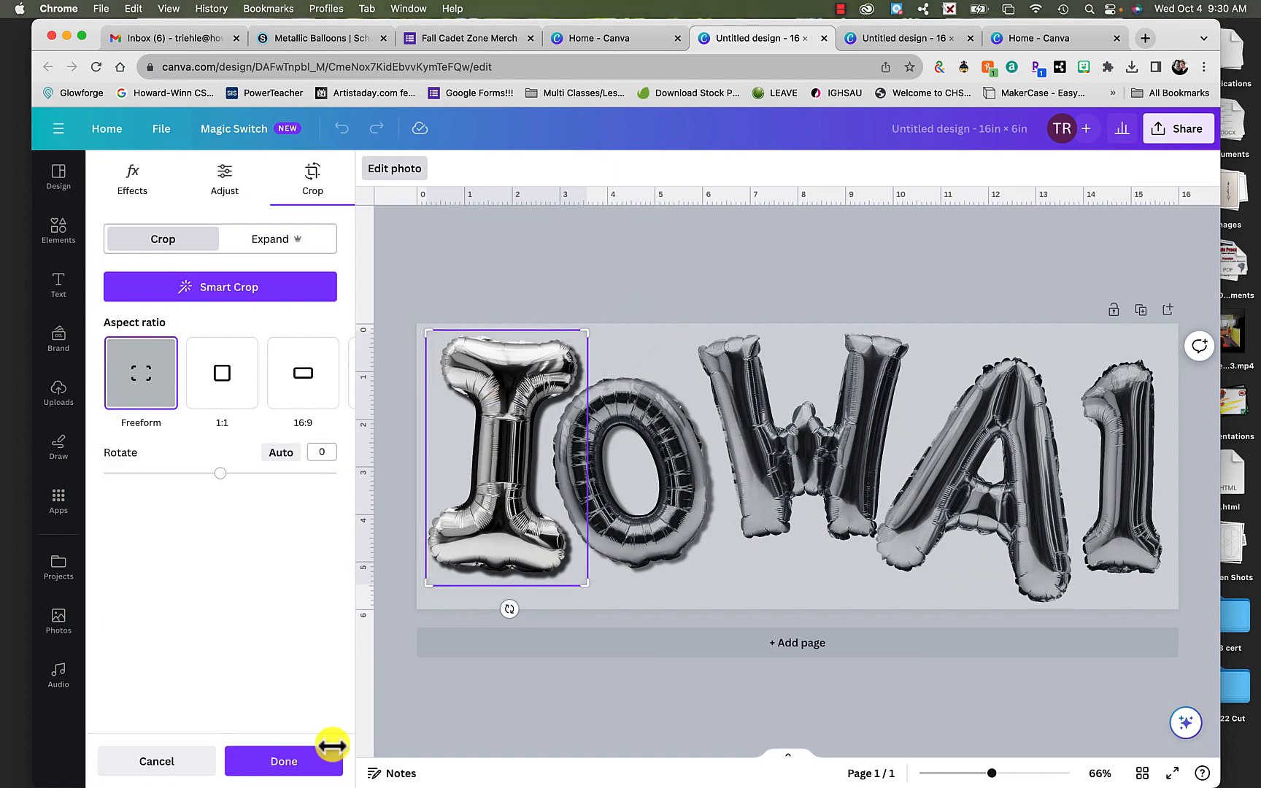
left_click(298, 765)
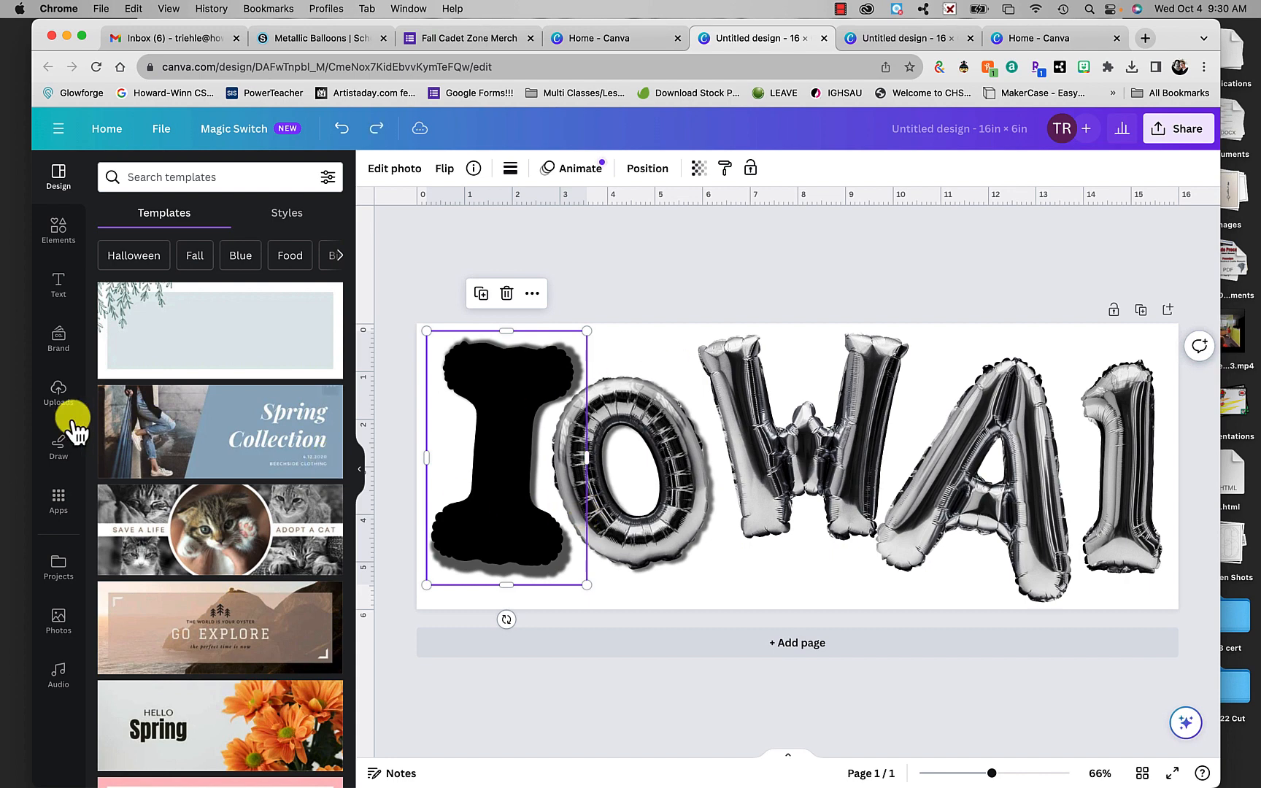
left_click(57, 394)
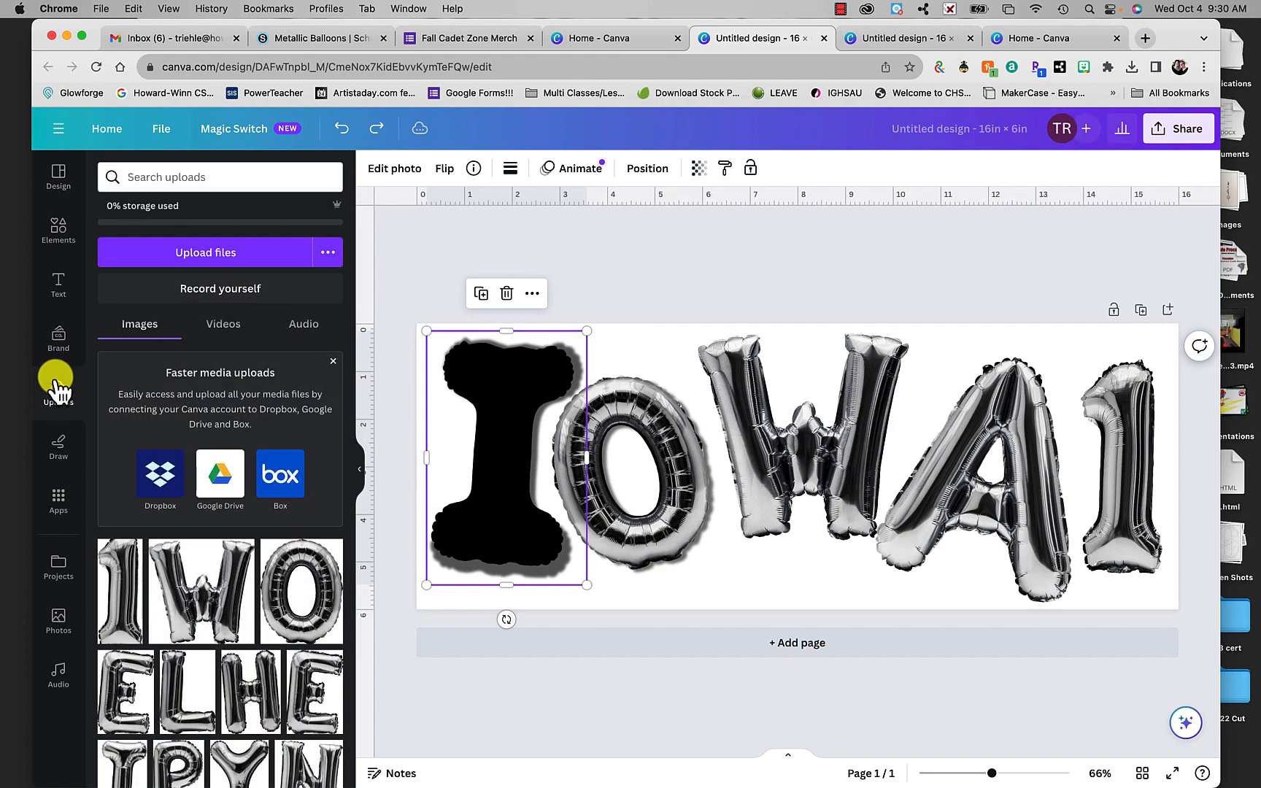
left_click(57, 337)
left_click(56, 447)
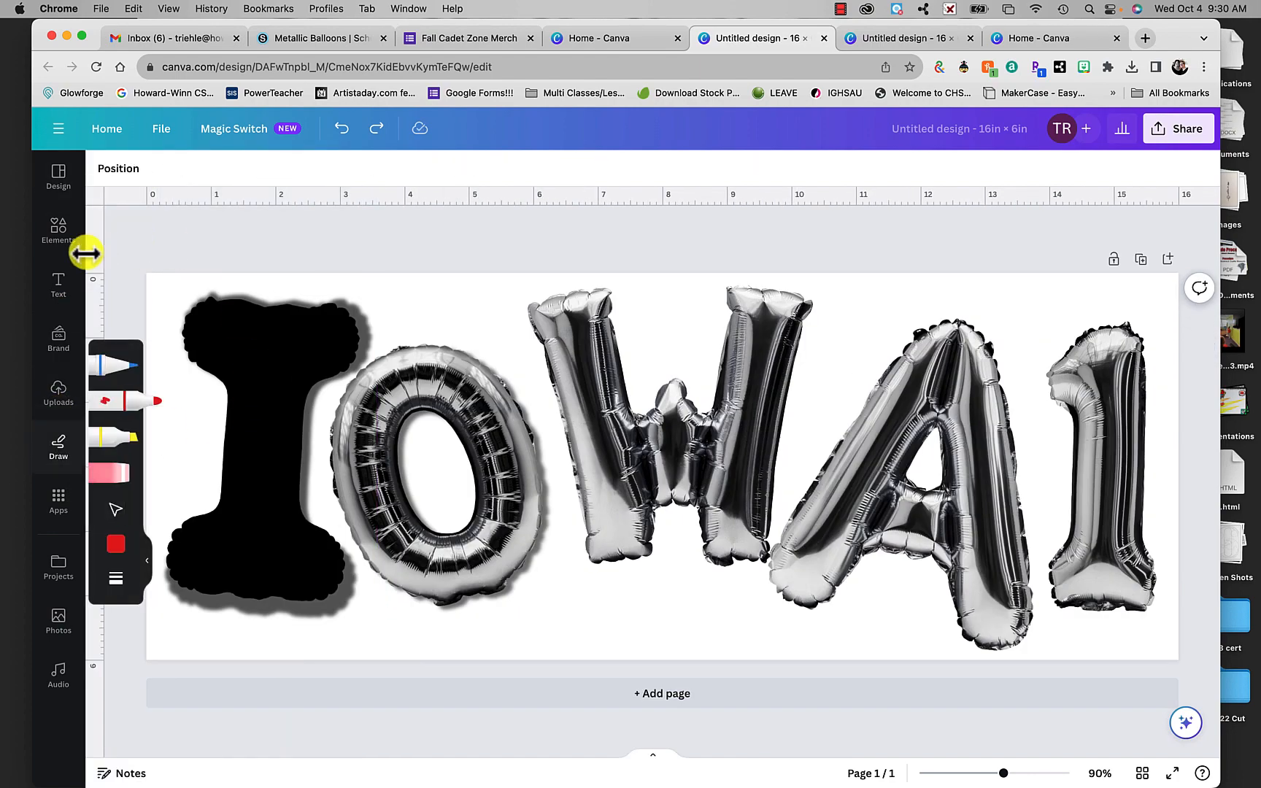
left_click(58, 285)
left_click(58, 405)
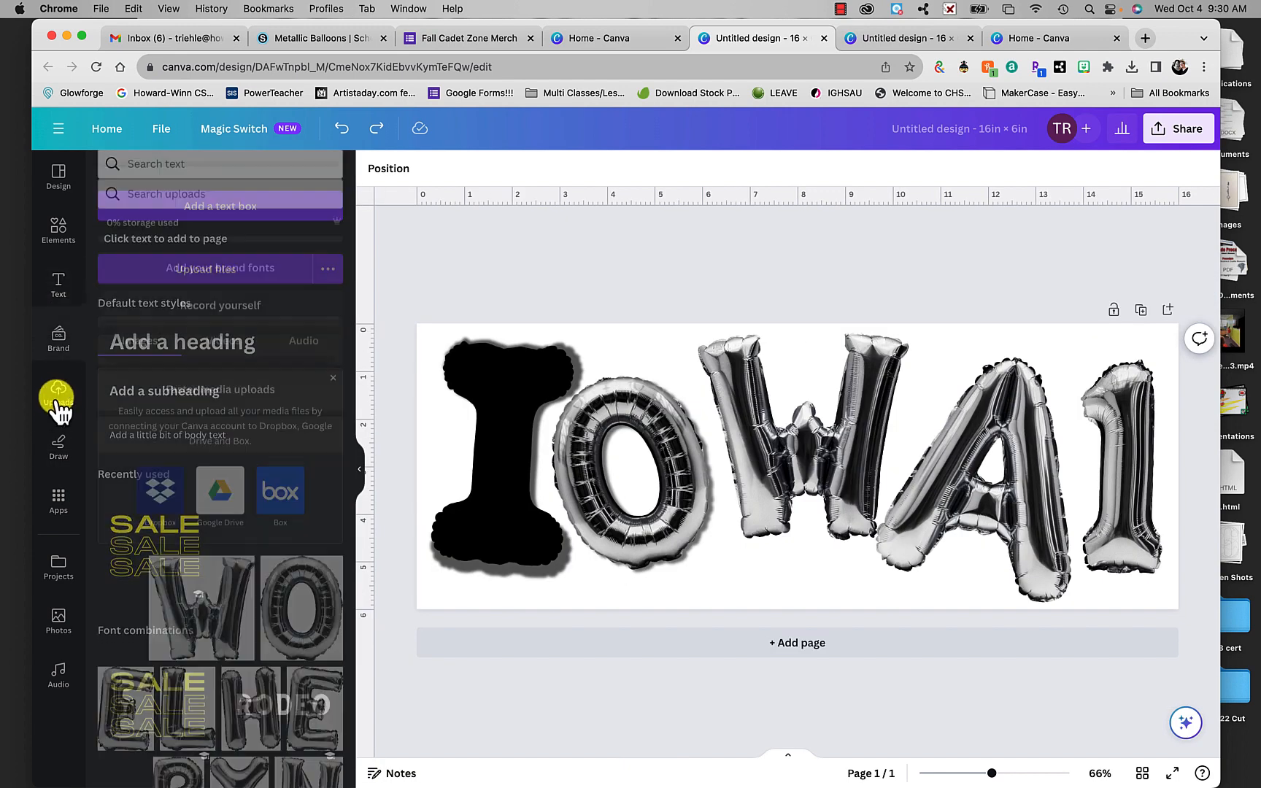
- Try to restore the balloon letter I's metallic look by reopening its crop and its Shadows settings
left_click(511, 454)
double_click(513, 454)
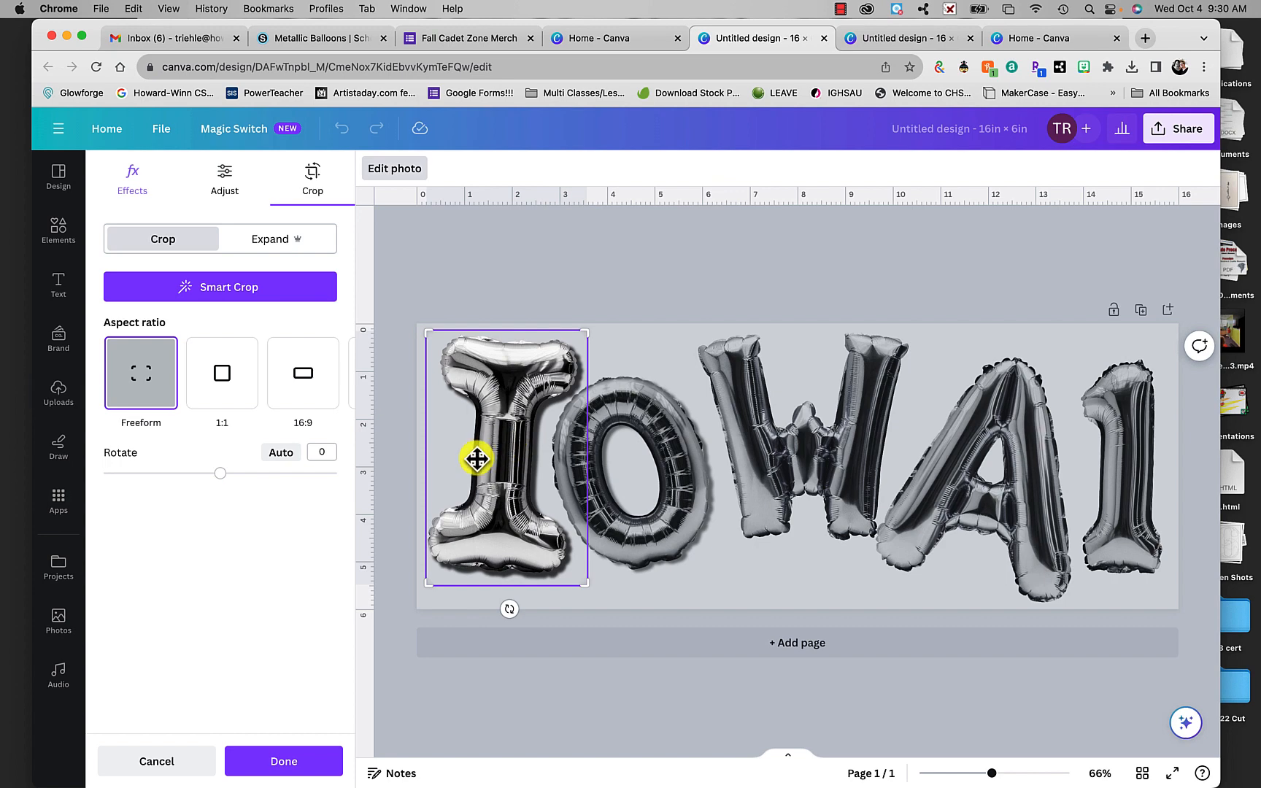
left_click(132, 179)
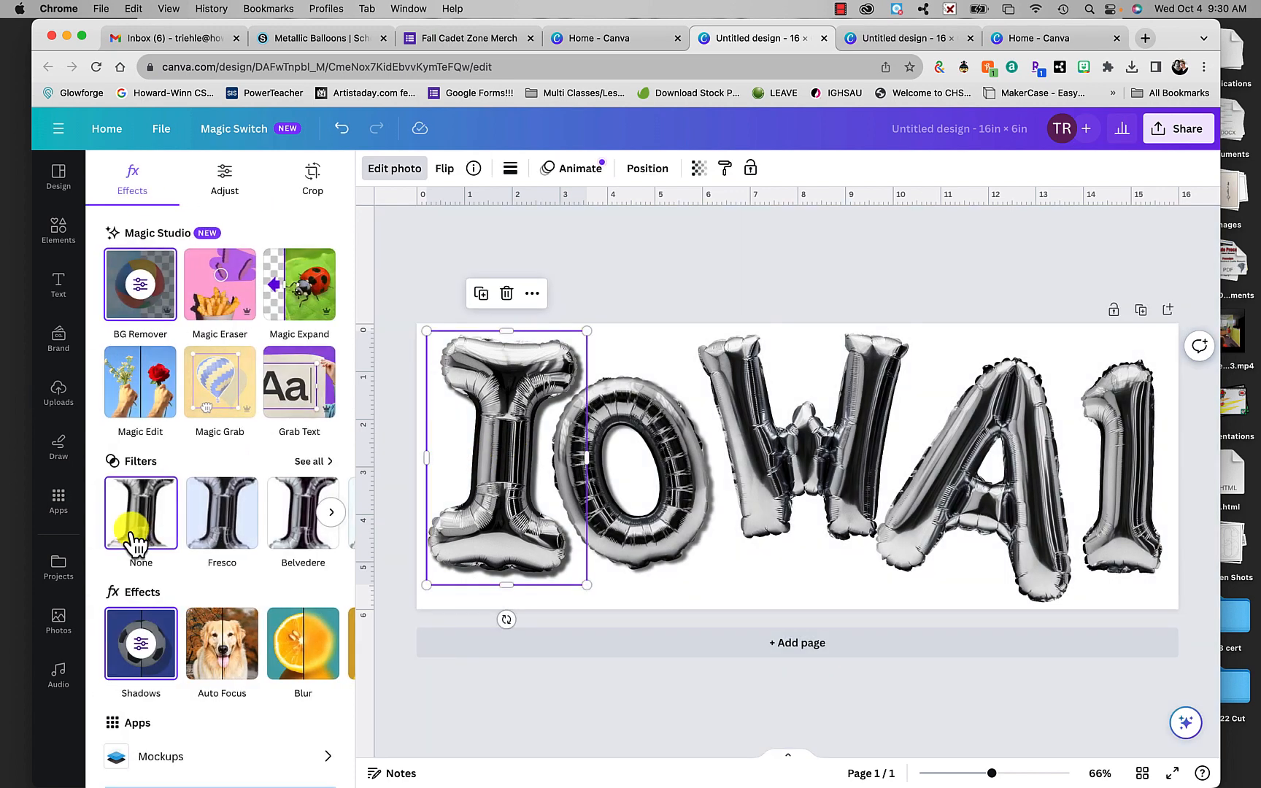
left_click(138, 653)
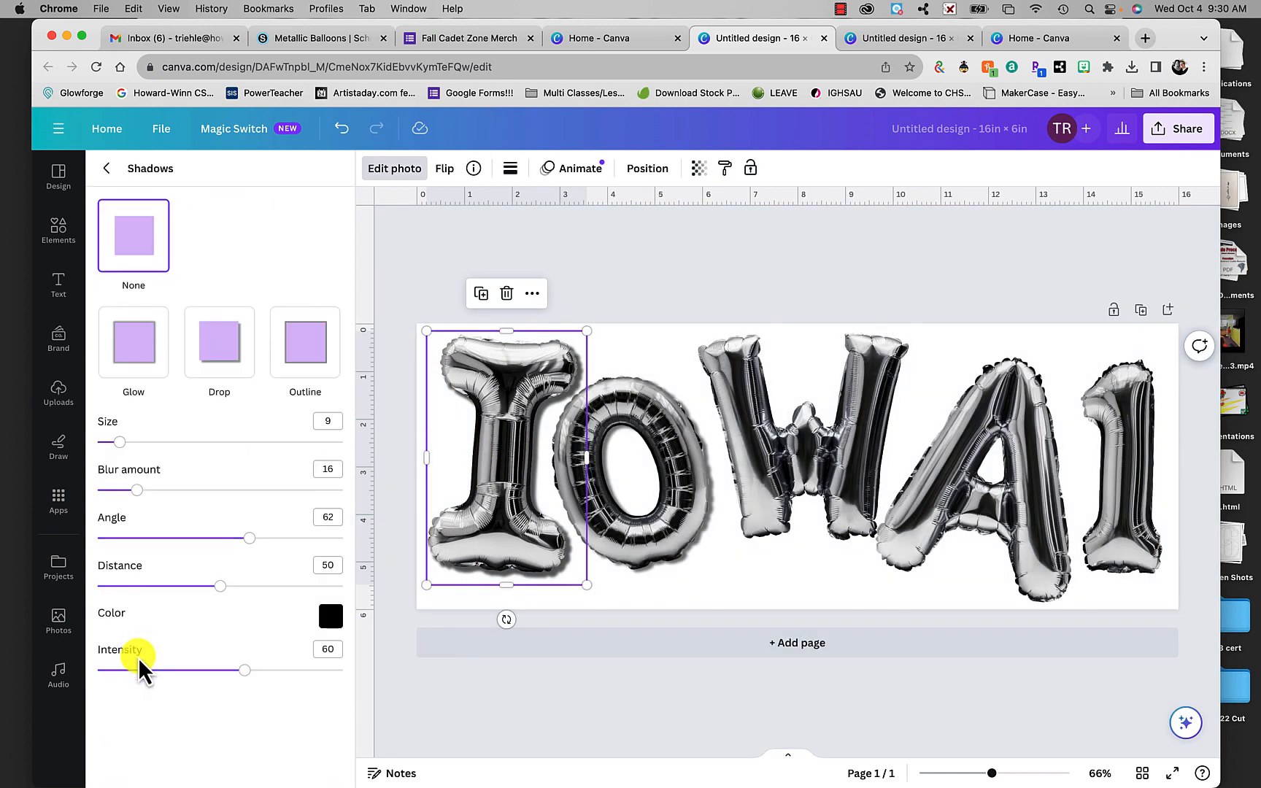
left_click(537, 691)
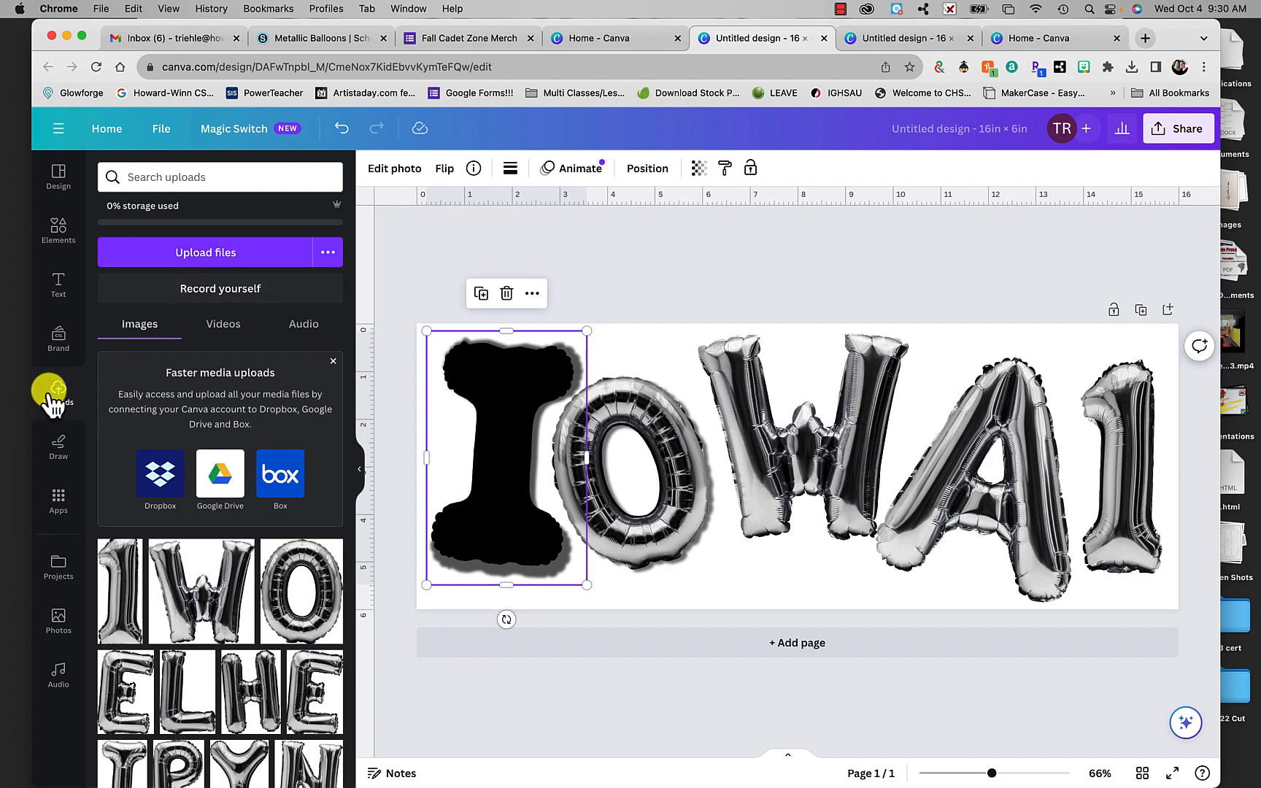
- Reopen the balloon letter I's Shadows effect and reapply the Drop shadow to it
double_click(511, 519)
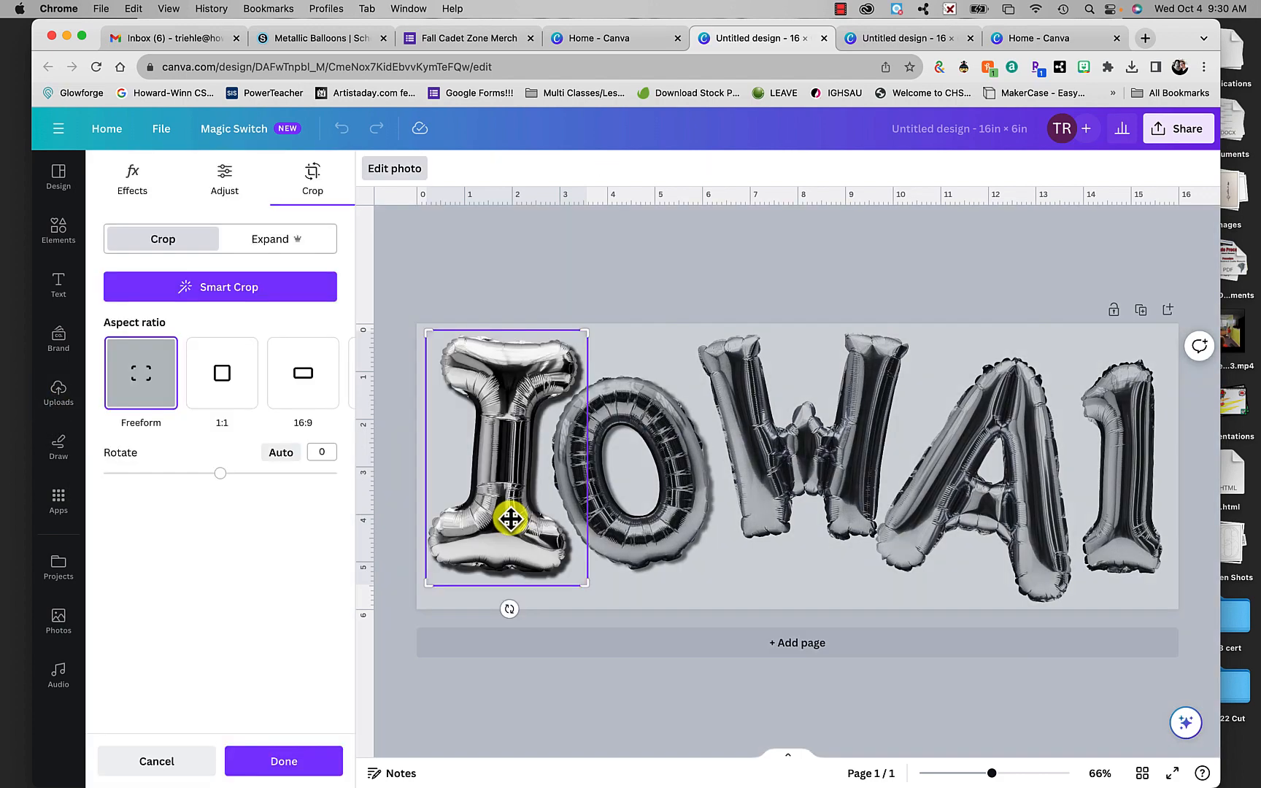
left_click(131, 177)
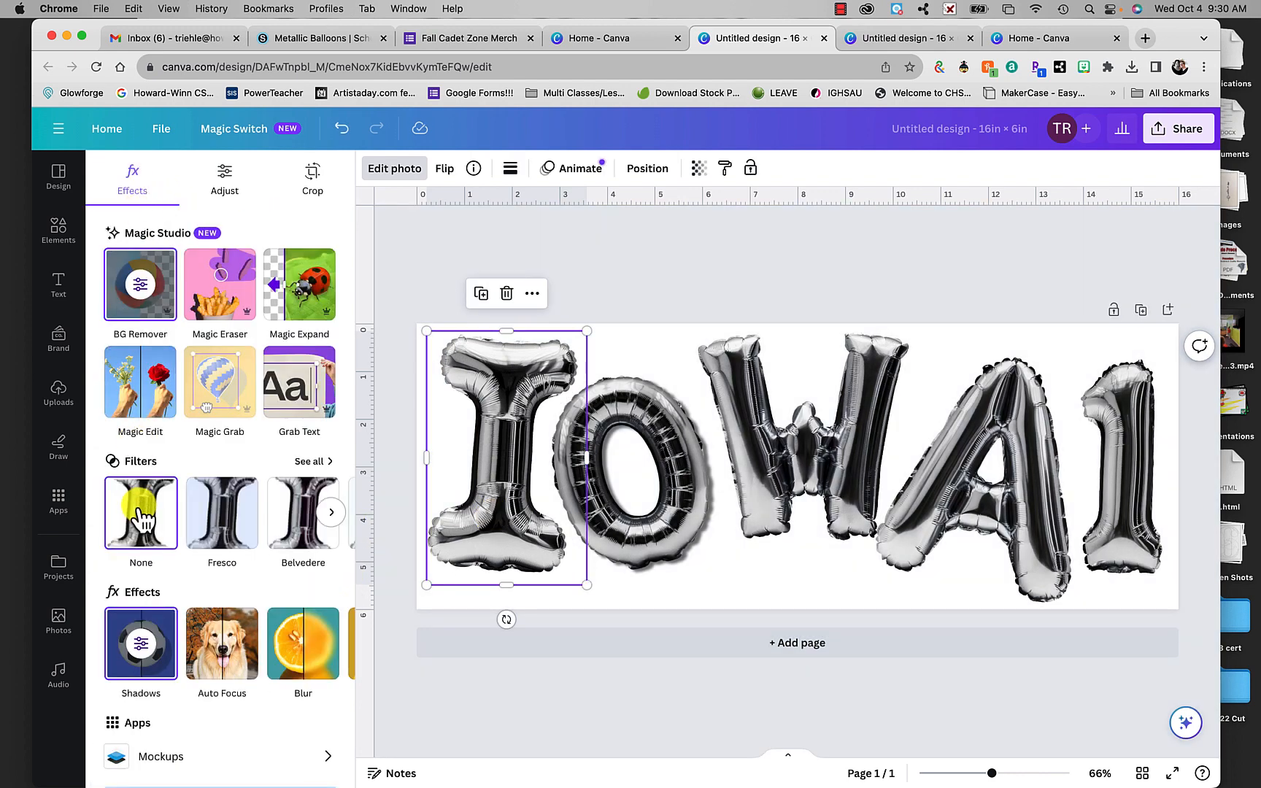
left_click(136, 643)
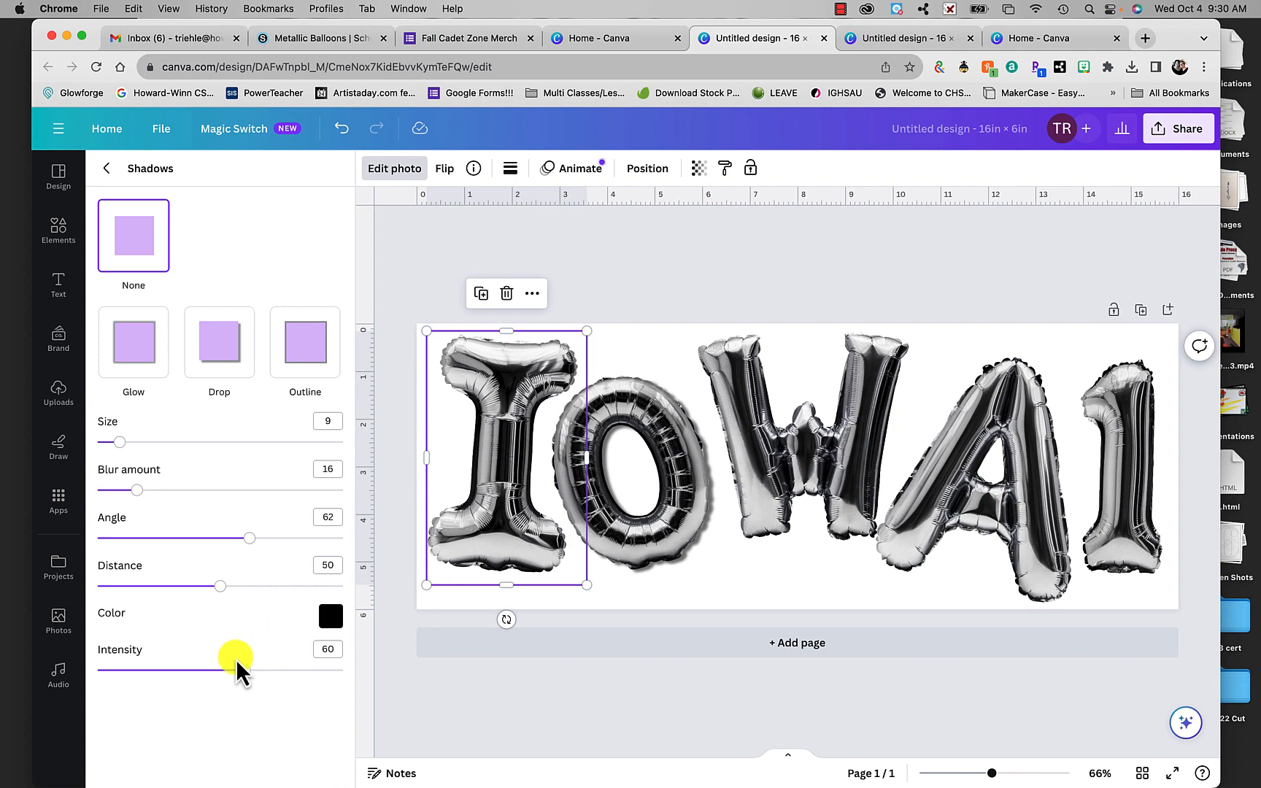
left_click_drag(244, 670, 221, 671)
left_click_drag(119, 436, 148, 450)
left_click(218, 355)
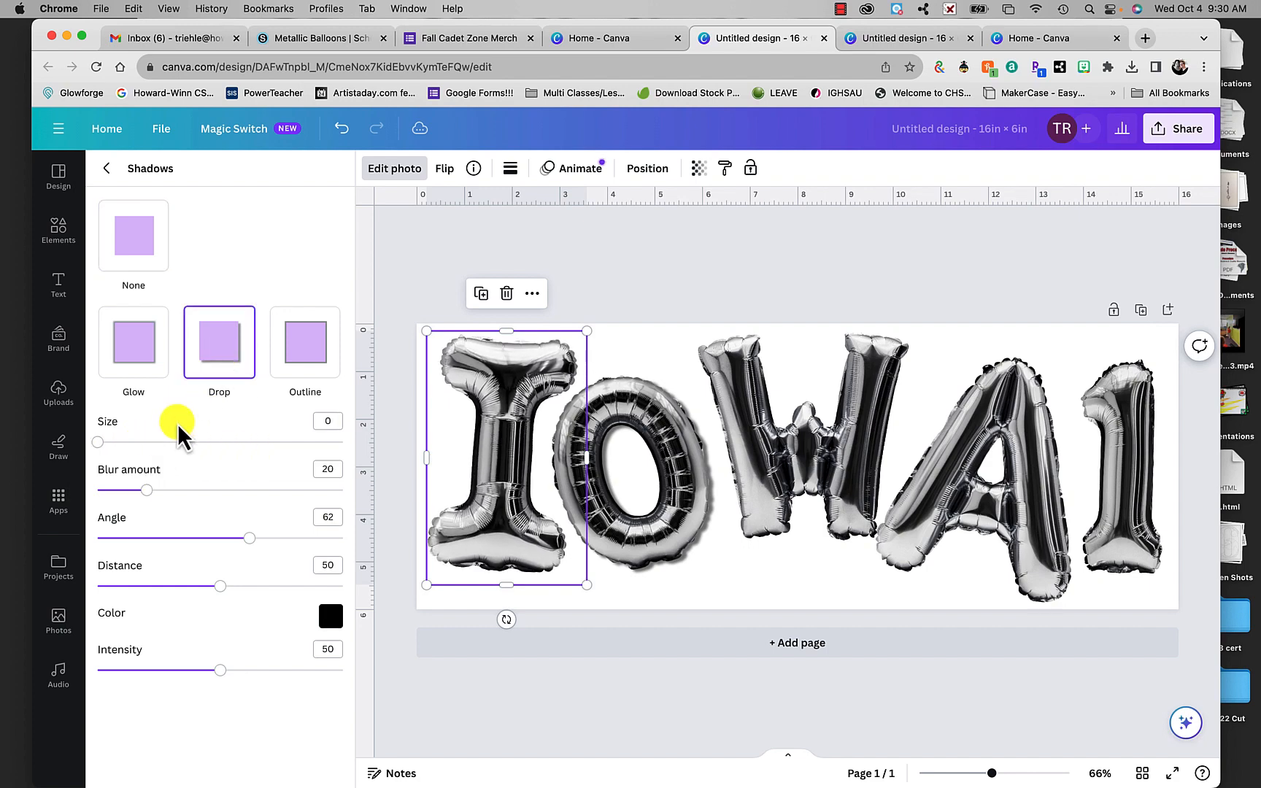
- Set the I's drop shadow to size 0, blur amount 20 and angle 63, and leave the photo effects
mouse_move(99, 442)
left_mouse_down()
mouse_move(180, 444)
mouse_move(87, 440)
left_mouse_up()
mouse_move(145, 490)
left_mouse_down()
mouse_move(169, 490)
mouse_move(147, 490)
left_mouse_up()
mouse_move(248, 540)
left_mouse_down()
mouse_move(270, 546)
mouse_move(254, 544)
left_mouse_up()
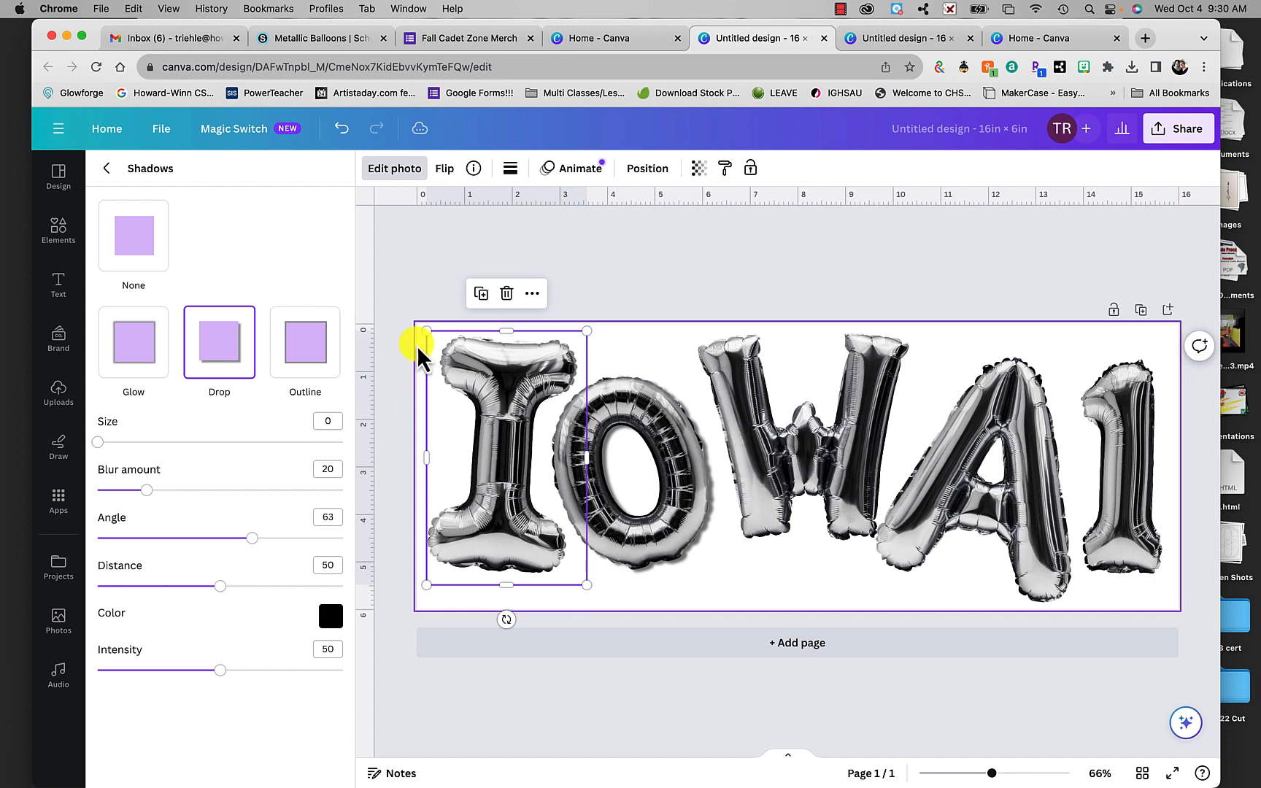
left_click(107, 170)
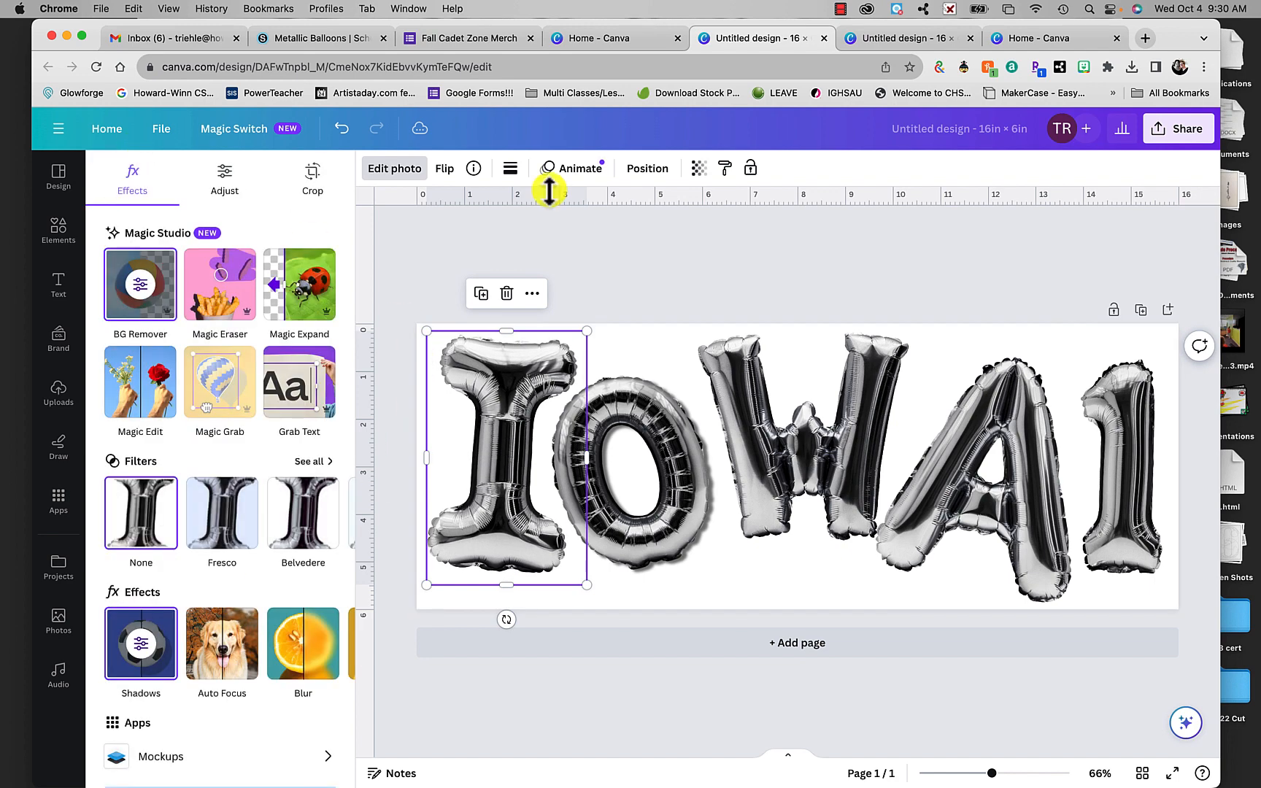
left_click(646, 287)
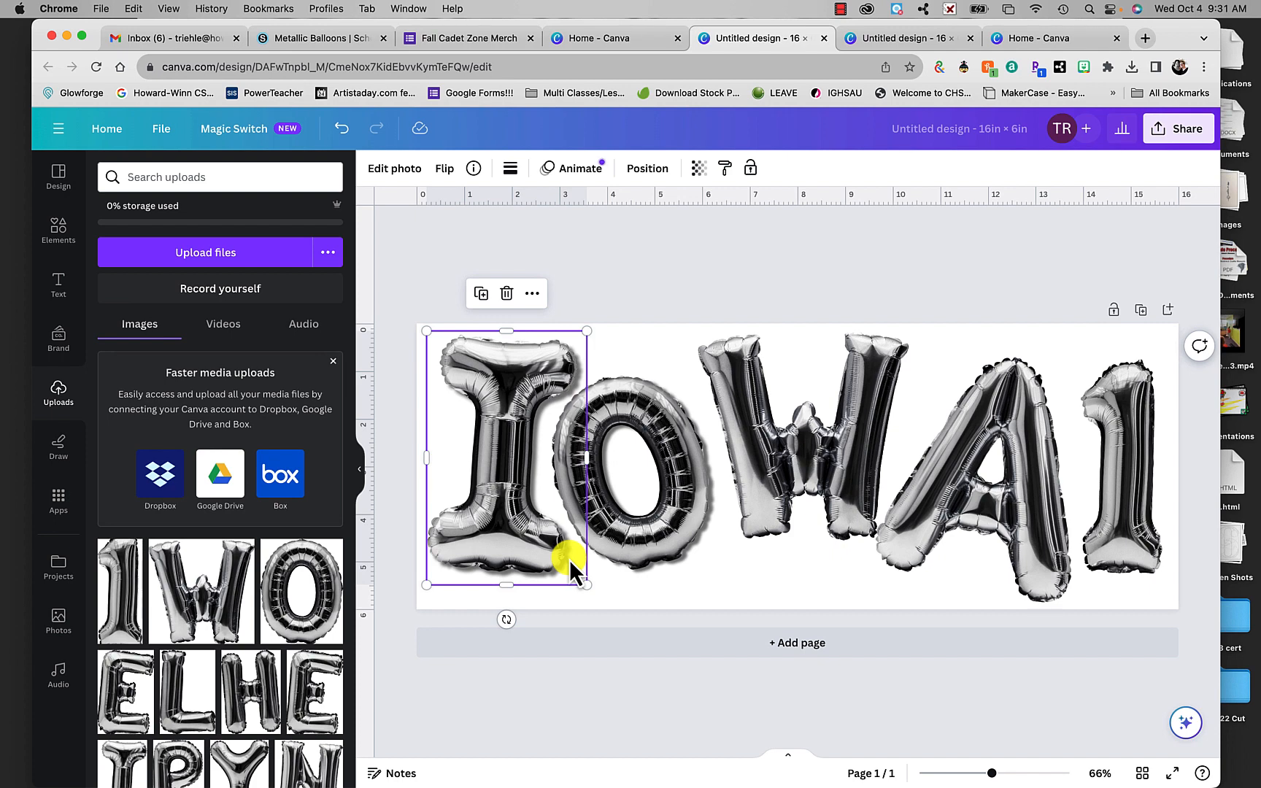
- Compare the saved 12 × 6 in and 16 × 6 in balloon-name designs on the page, finishing with the 16 × 6 in one applied
left_click(62, 569)
left_click(171, 527)
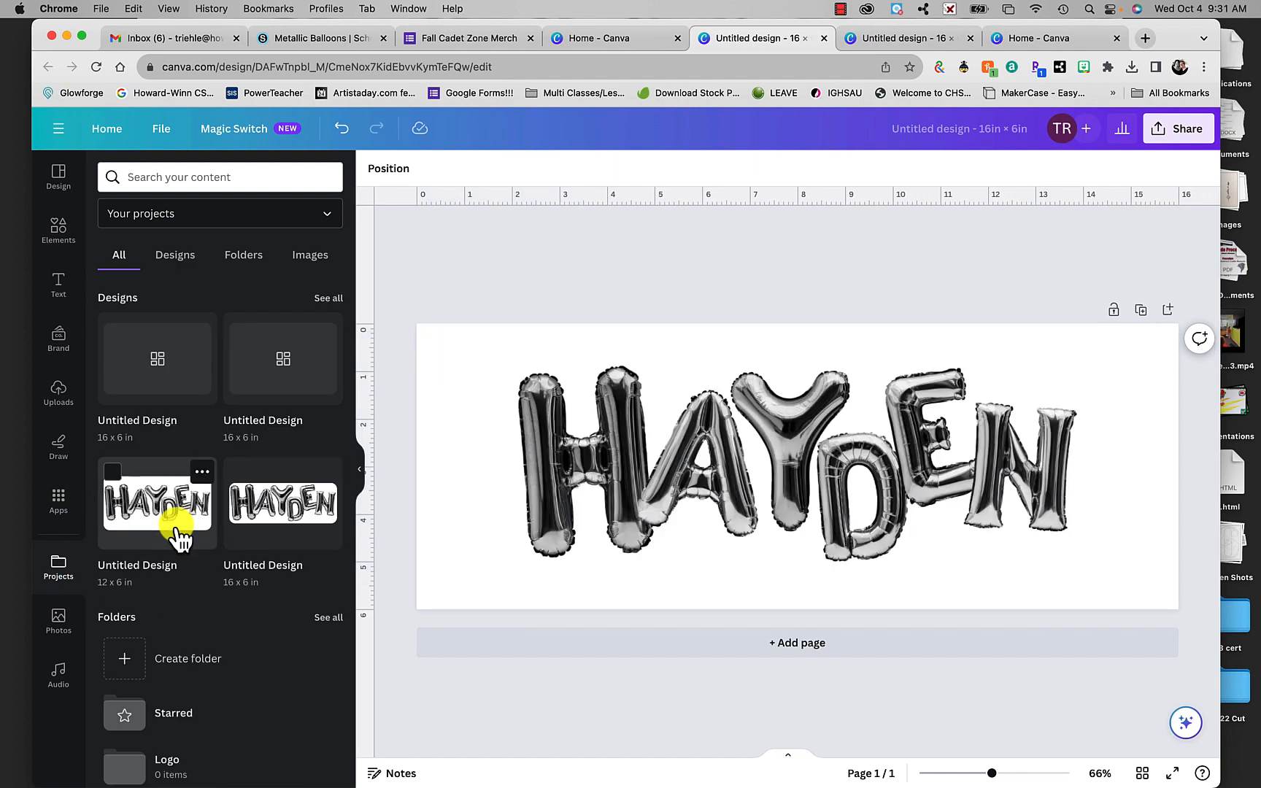
left_click(305, 516)
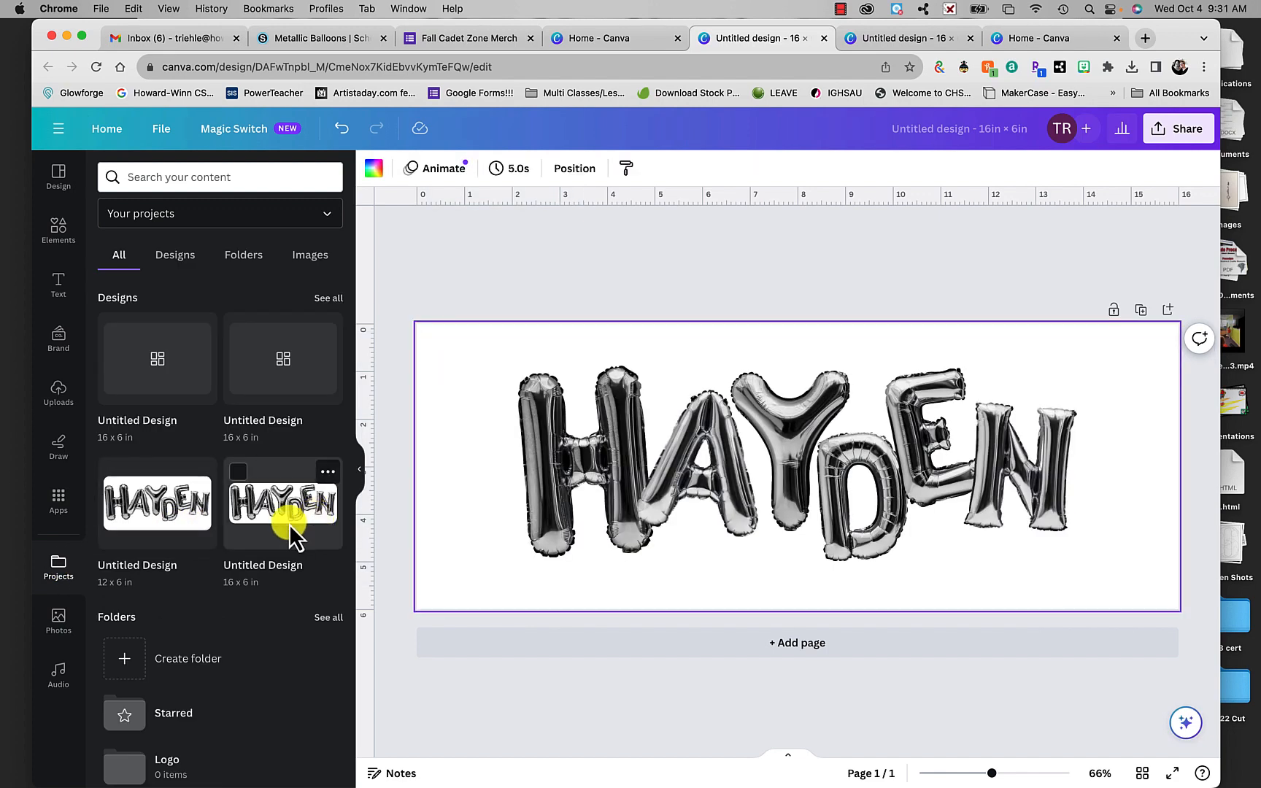
left_click(292, 511)
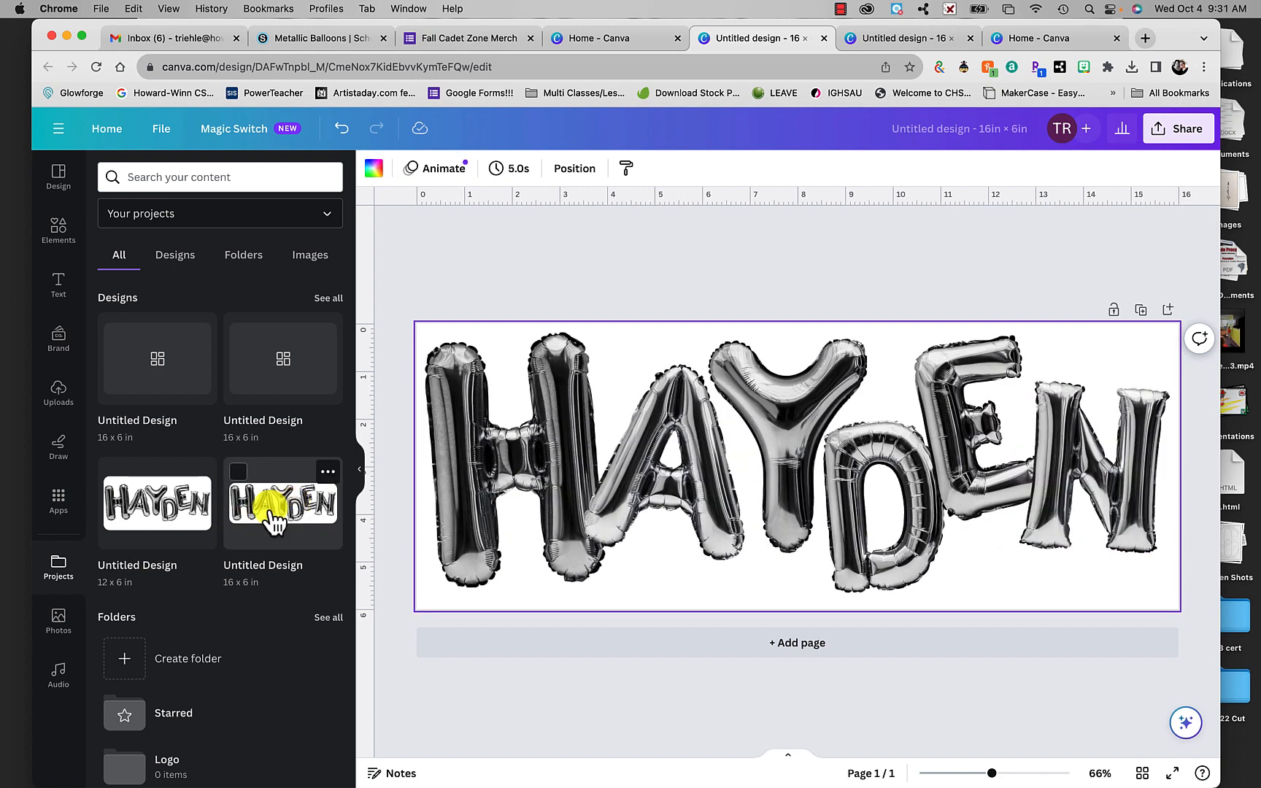
left_click(211, 520)
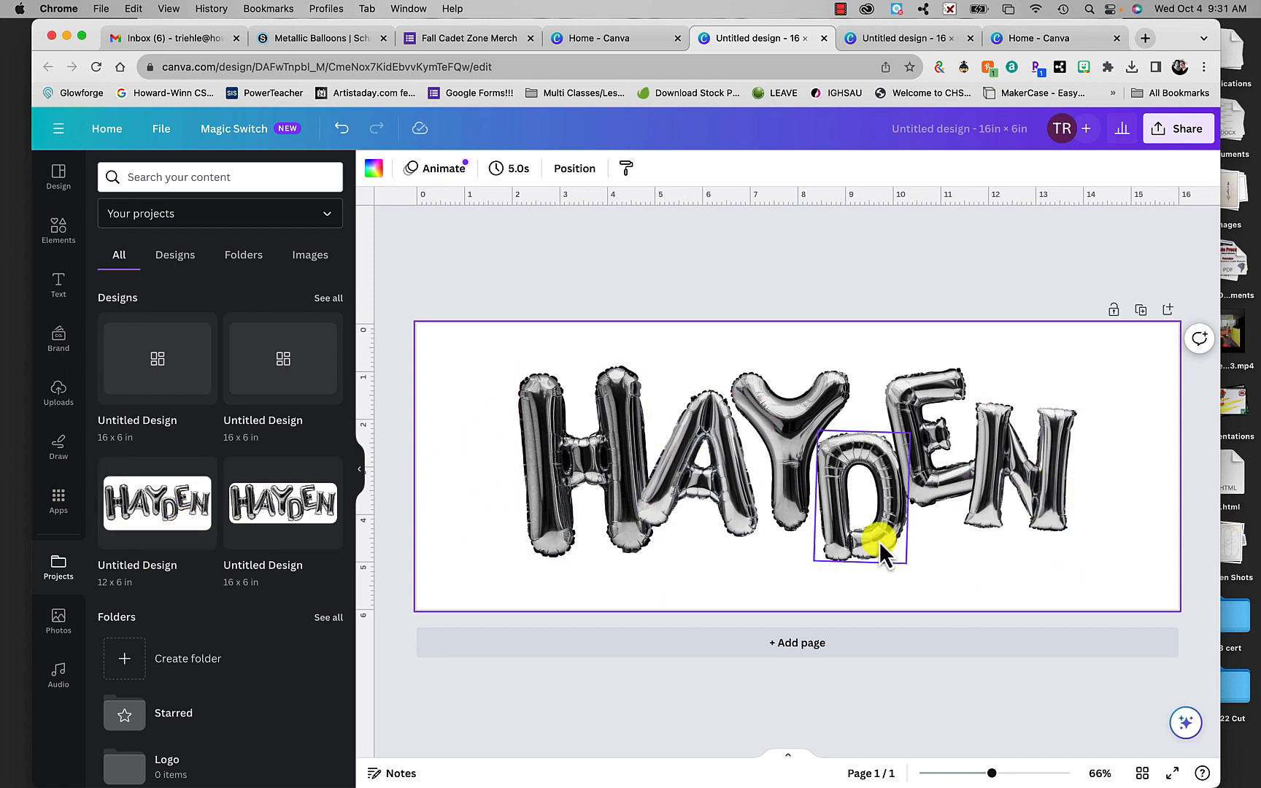
left_click(308, 531)
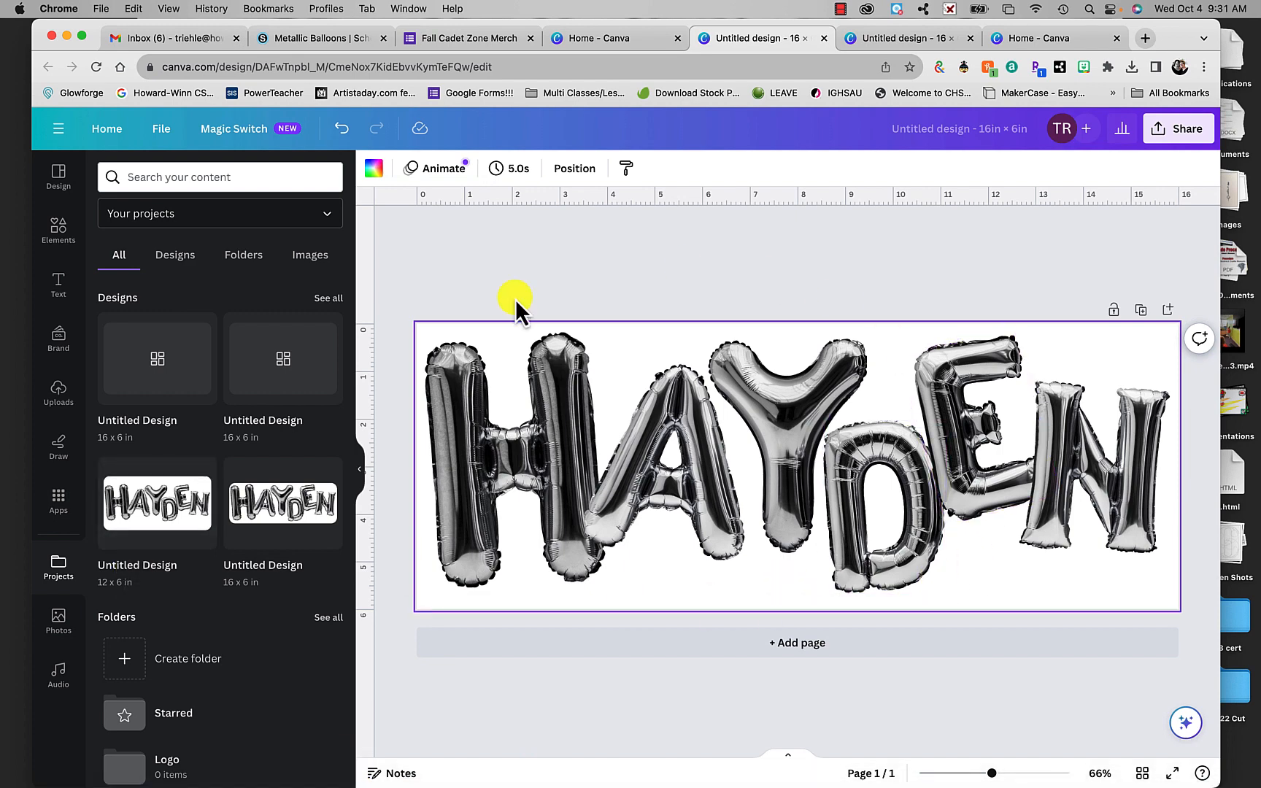
- Download the balloon-name design as a PNG at size 1 and dismiss the download notice
left_click(1156, 139)
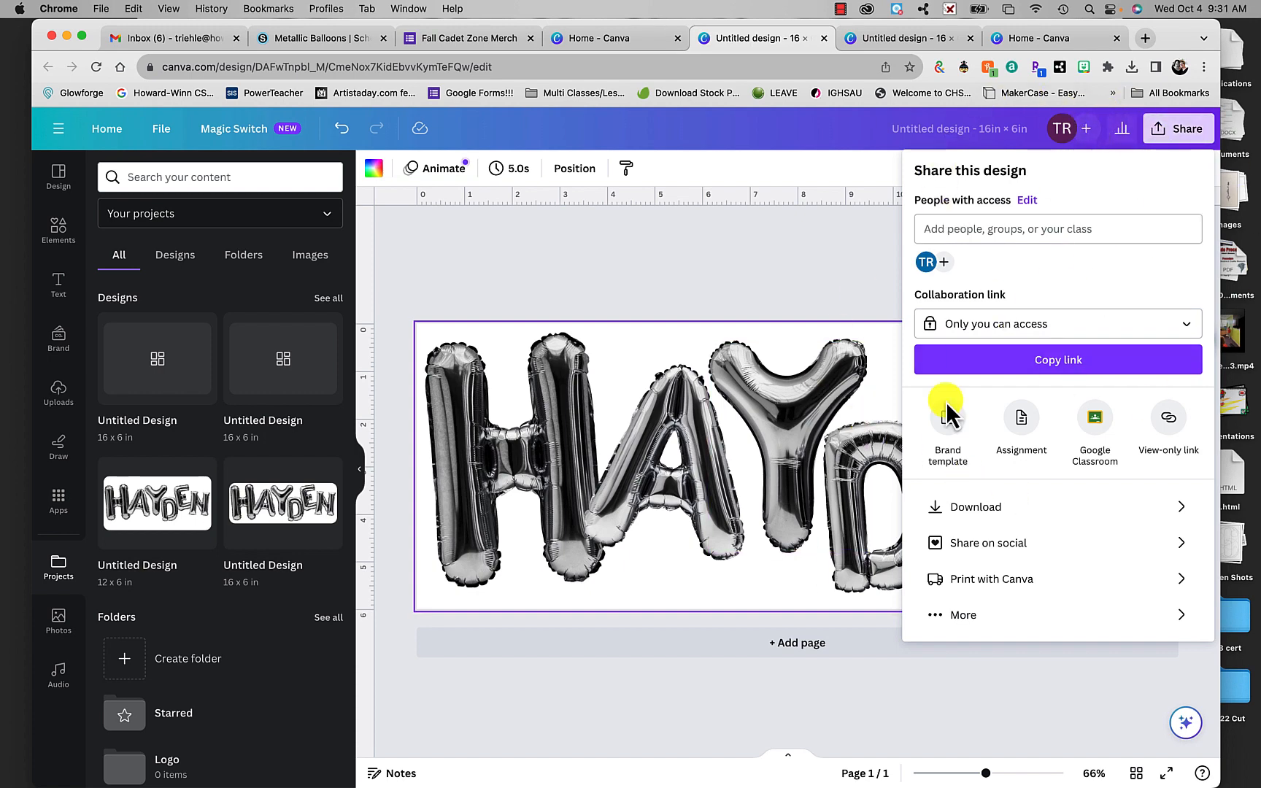
left_click(953, 508)
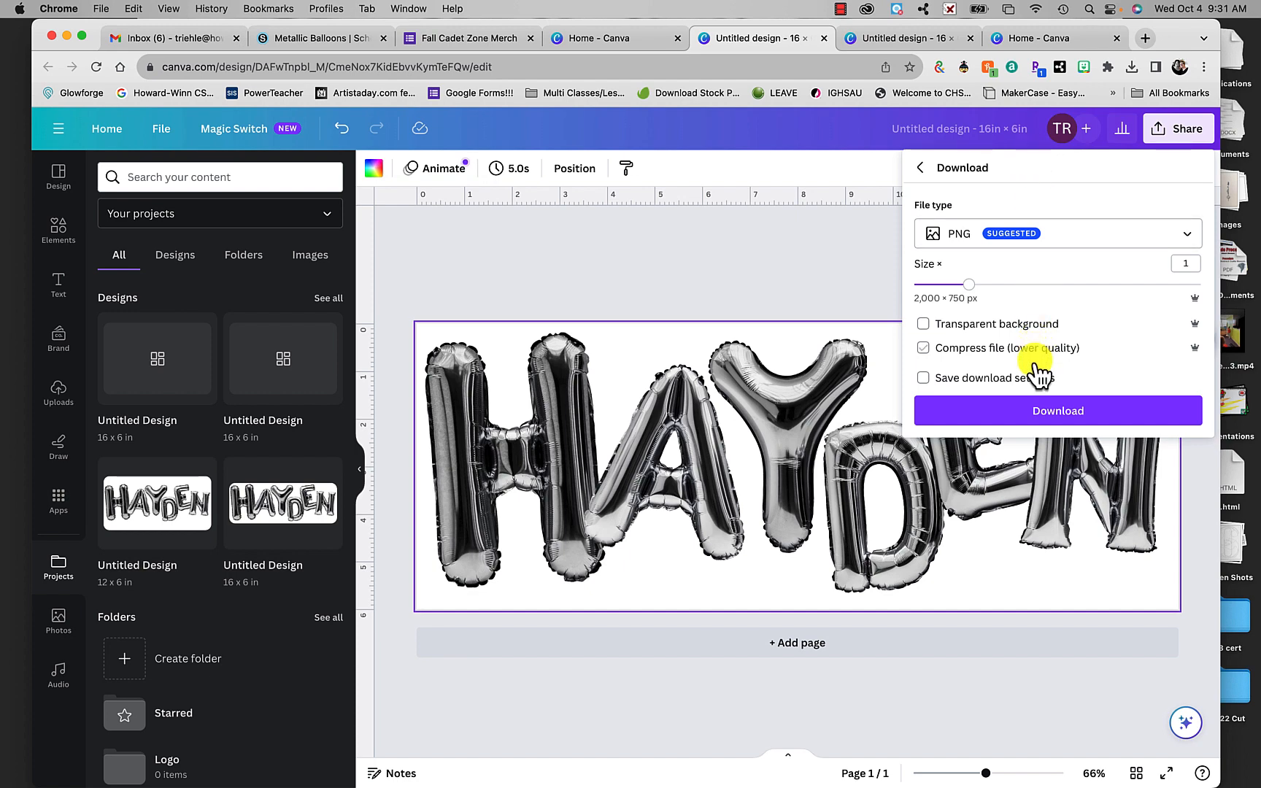
left_click(1049, 419)
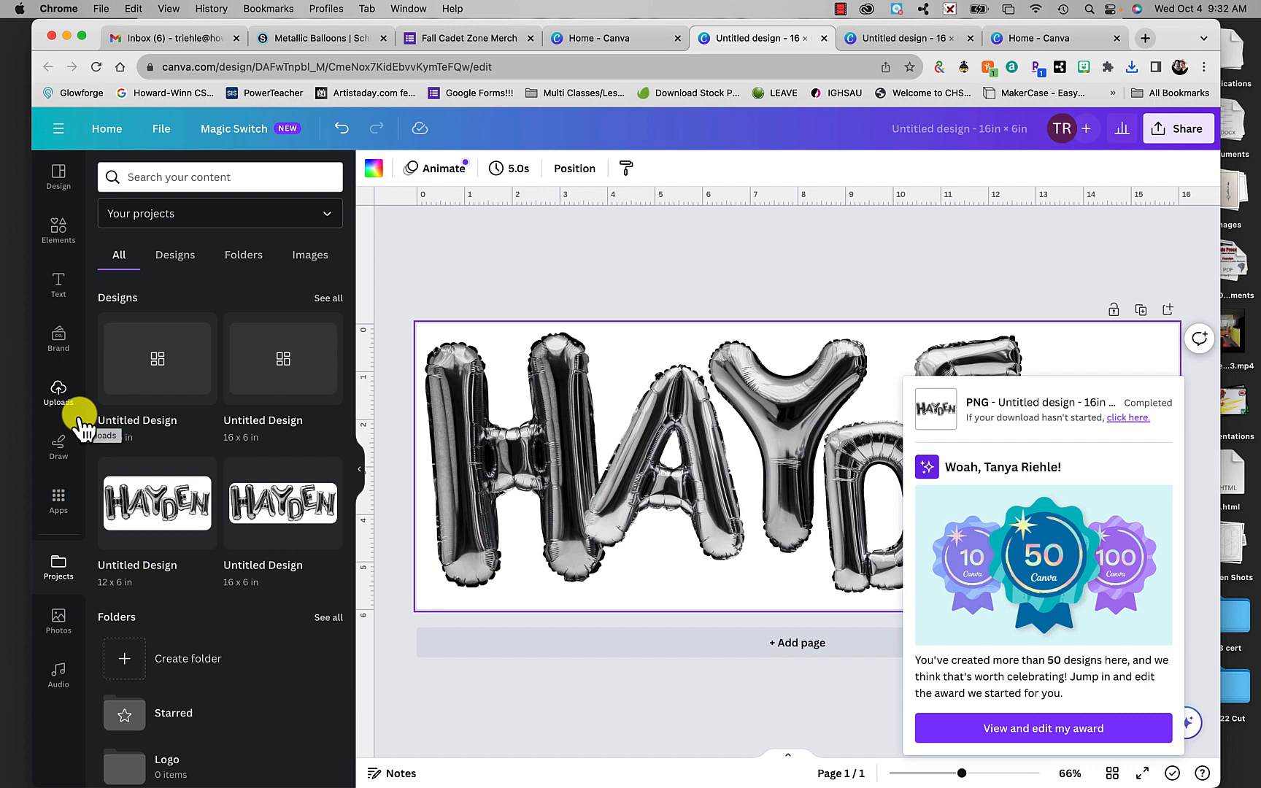
left_click(510, 273)
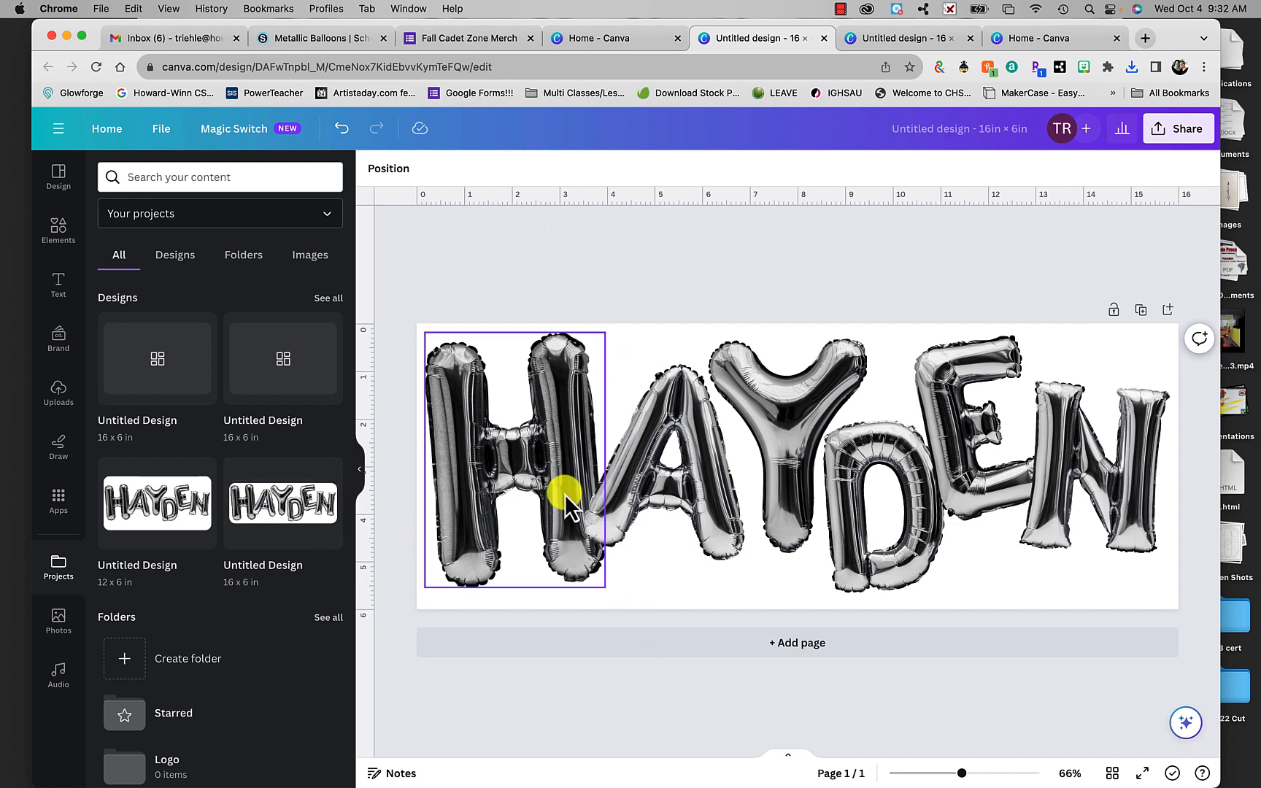
- Nudge the balloon letter E up toward the N and rotate it slightly so the two letters fit closely
left_click(967, 476)
left_click_drag(967, 476, 972, 469)
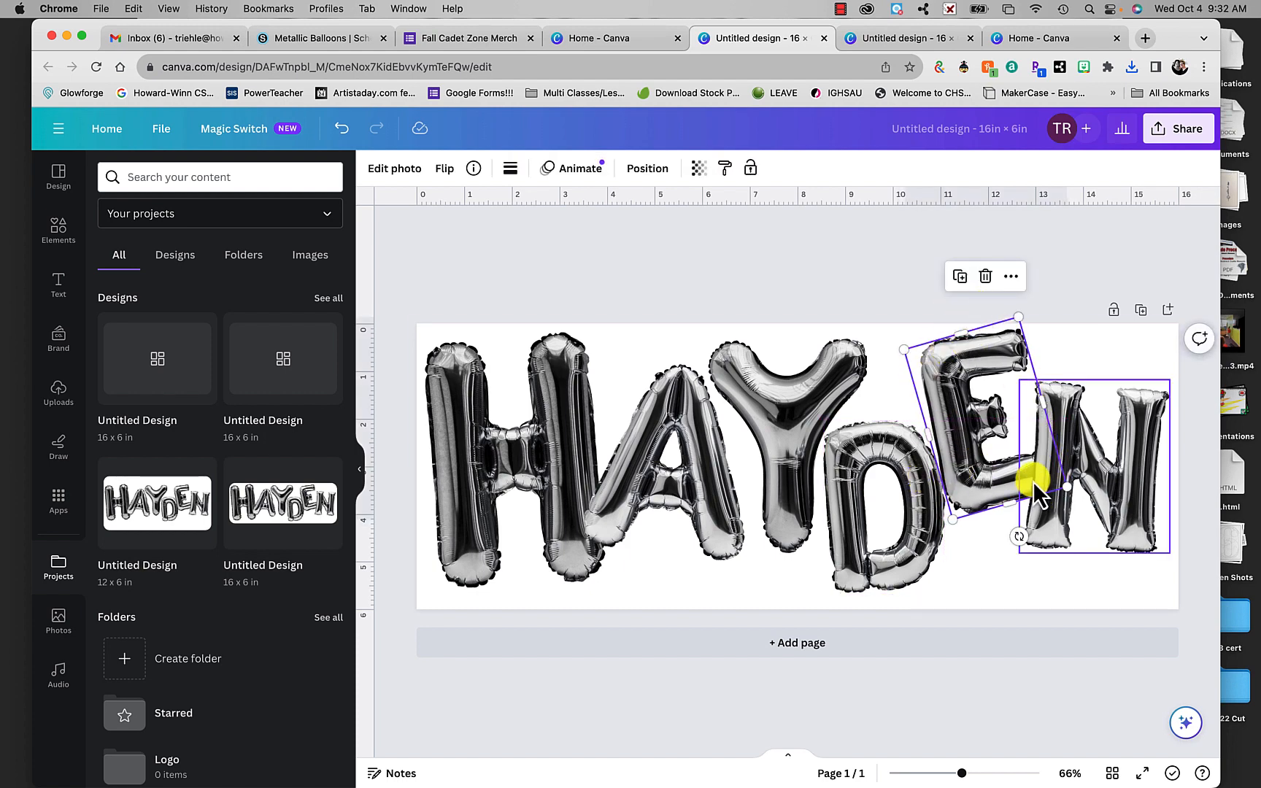
mouse_move(1017, 535)
left_mouse_down()
mouse_move(979, 526)
mouse_move(1022, 523)
left_mouse_up()
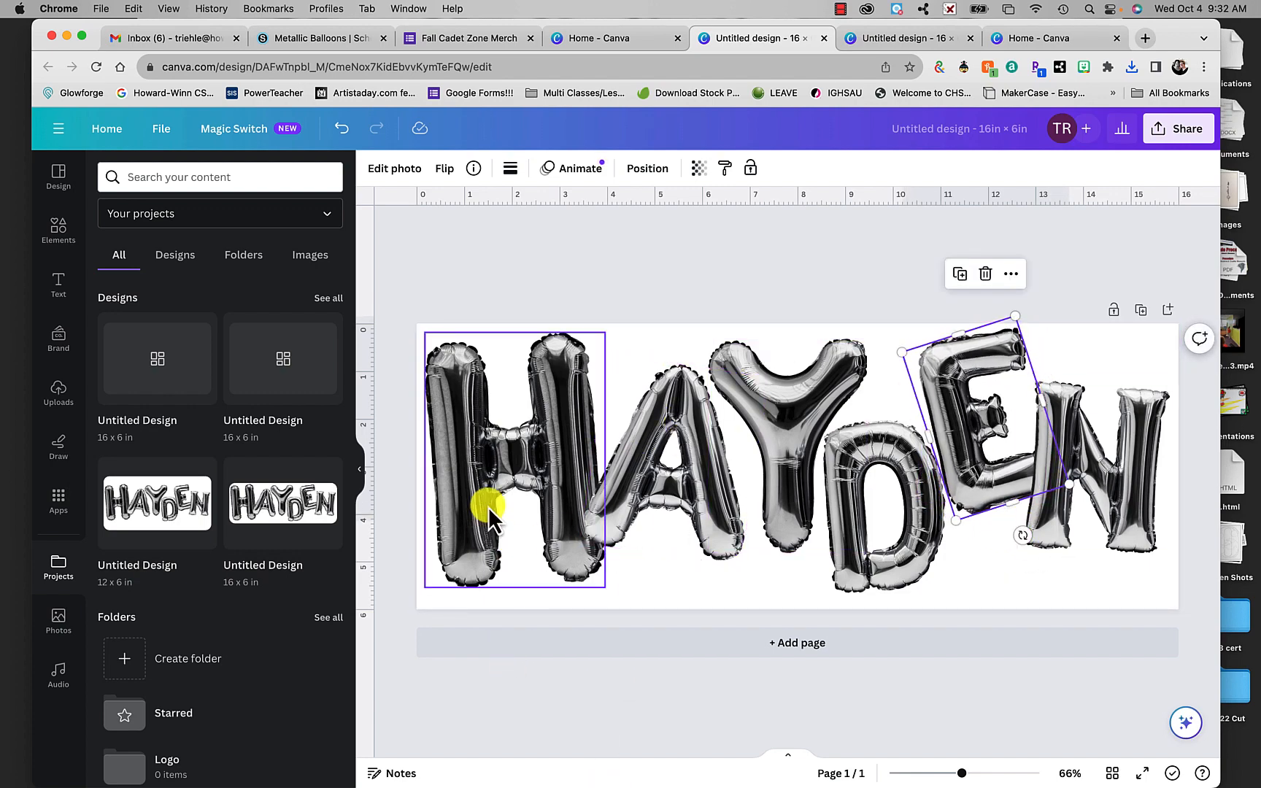